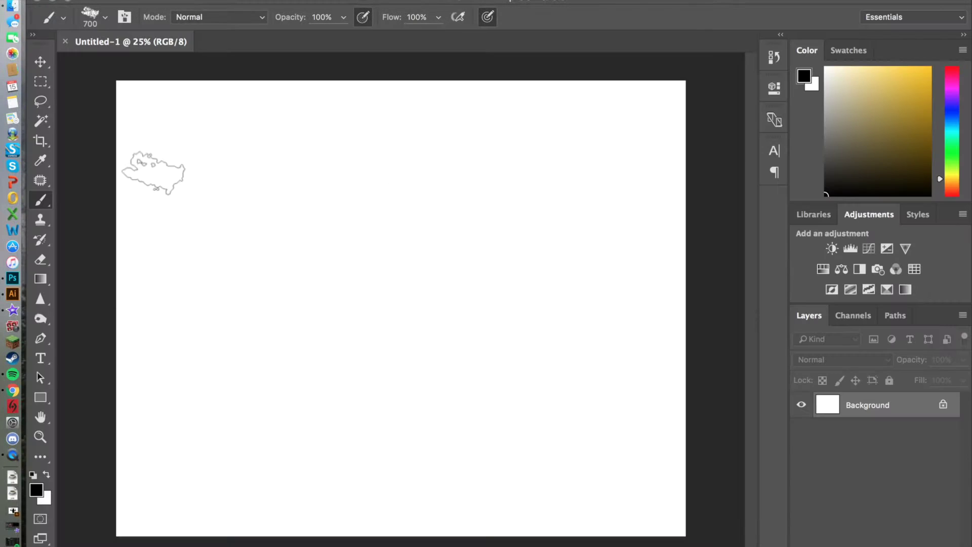
Paint broad grey 700 px textured strokes down the left, right and bottom edges.
left_click_drag(238, 86, 131, 481)
left_click_drag(167, 86, 334, 193)
mouse_move(152, 507)
left_mouse_down()
mouse_move(130, 142)
mouse_move(629, 120)
left_mouse_up()
left_click_drag(648, 152, 643, 506)
left_click_drag(284, 116, 168, 487)
left_click_drag(243, 112, 365, 203)
mouse_move(304, 511)
left_mouse_down()
mouse_move(493, 512)
mouse_move(456, 359)
mouse_move(507, 314)
left_mouse_up()
Block in stacked steps, an arch above them and diagonal strokes across the top.
left_click_drag(443, 347, 537, 367)
left_click_drag(405, 218, 491, 114)
left_click_drag(494, 124, 564, 192)
left_click_drag(329, 162, 400, 192)
left_click_drag(447, 106, 446, 167)
mouse_move(532, 157)
left_mouse_down()
mouse_move(598, 86)
mouse_move(648, 223)
mouse_move(612, 91)
left_mouse_up()
left_click_drag(683, 190, 618, 223)
left_click_drag(618, 324, 664, 324)
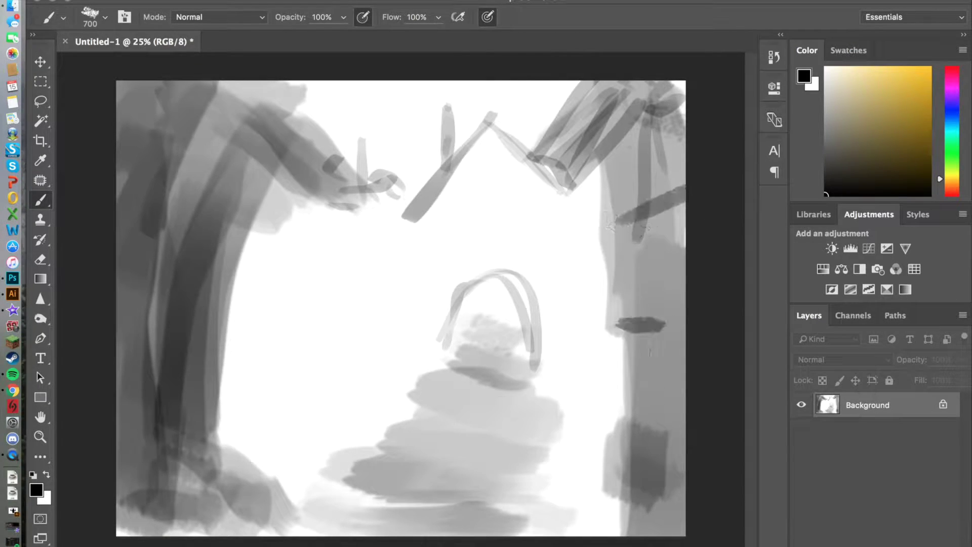
Sketch the dark upper-left trees, trunk, branch and hanging vertical strokes.
left_click_drag(233, 254, 334, 192)
left_click_drag(192, 203, 253, 136)
left_click_drag(131, 137, 183, 97)
left_click_drag(173, 86, 314, 182)
left_click_drag(218, 86, 354, 202)
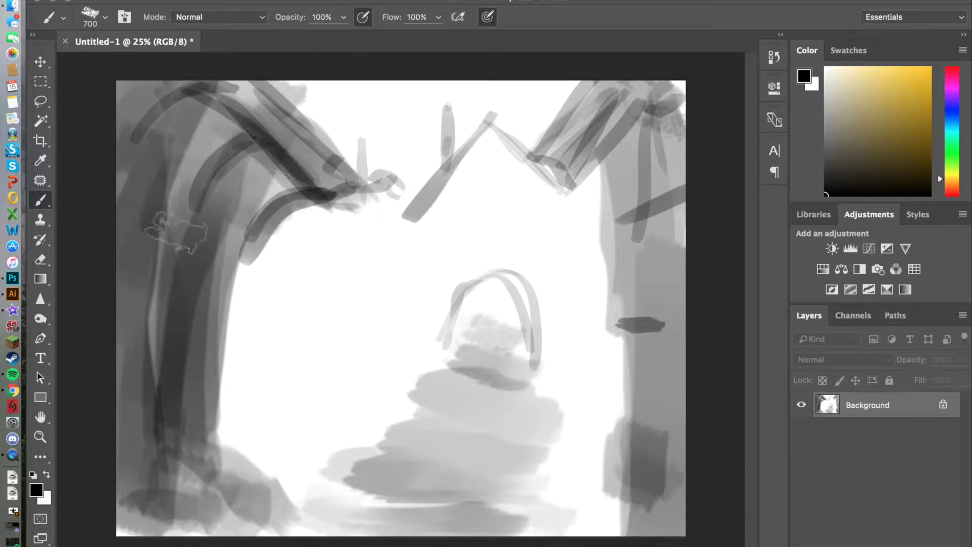
left_click_drag(137, 198, 208, 268)
left_click_drag(122, 309, 182, 304)
left_click_drag(136, 330, 142, 416)
left_click_drag(215, 319, 296, 380)
left_click_drag(233, 355, 235, 446)
left_click_drag(261, 360, 264, 451)
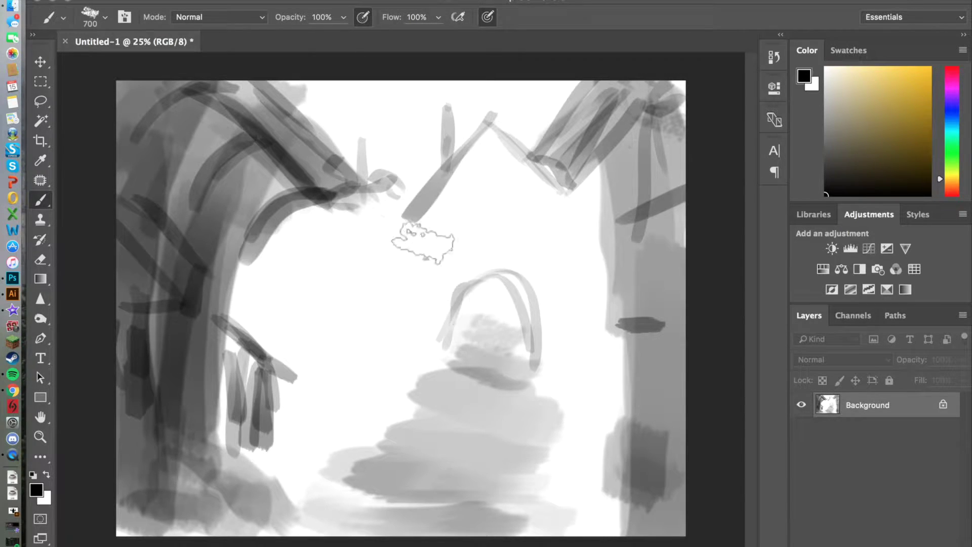
Sketch the gatehouse walls, windows and dark peaked roof over the arch.
left_click_drag(426, 225, 430, 377)
left_click_drag(557, 203, 559, 388)
left_click_drag(446, 208, 577, 211)
left_click_drag(405, 223, 491, 116)
left_click_drag(492, 116, 598, 228)
left_click_drag(420, 202, 362, 256)
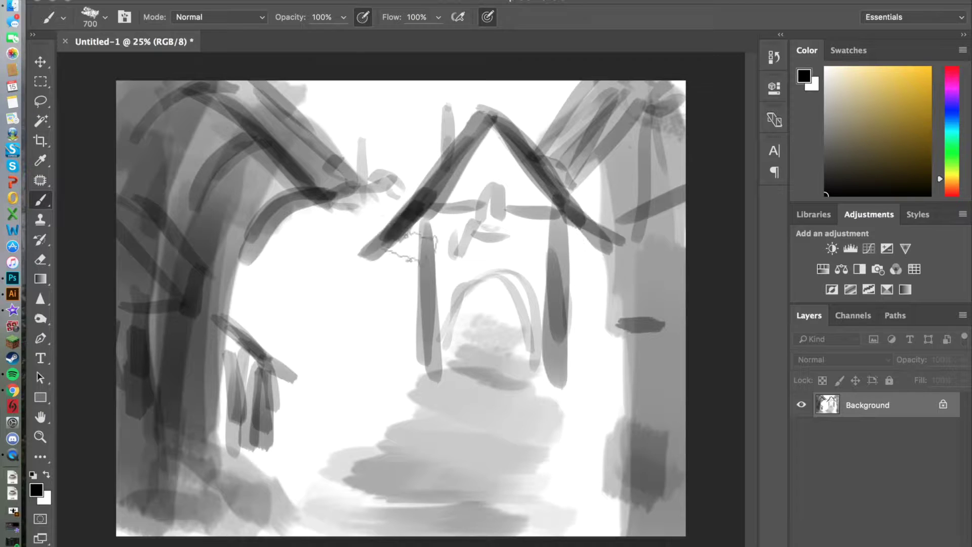
Sketch a small second house on the left with roof, beams, wall and arch.
left_click_drag(284, 279, 416, 291)
left_click_drag(317, 339, 358, 349)
left_click_drag(288, 342, 405, 354)
left_click_drag(268, 238, 329, 304)
left_click_drag(294, 284, 299, 410)
mouse_move(317, 367)
left_mouse_down()
mouse_move(337, 380)
mouse_move(324, 445)
left_mouse_up()
Paint grey path and step strokes across the bottom, then add a new layer.
left_click_drag(471, 309, 526, 324)
left_click_drag(441, 395, 532, 385)
left_click_drag(395, 456, 516, 446)
left_click_drag(309, 511, 537, 506)
key("ctrl+shift+alt+n")
key("ctrl+shift+alt+n")
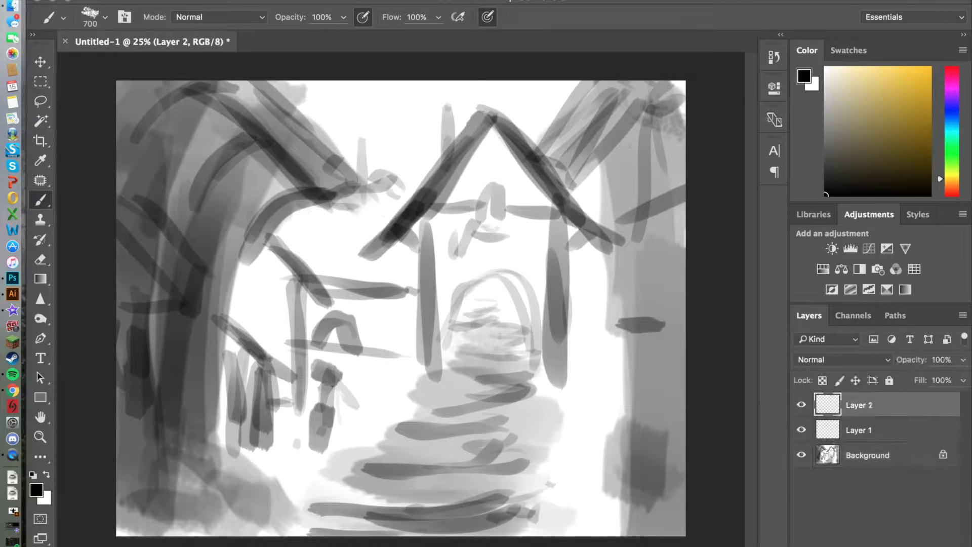
Select all on the Background layer and fill it with white.
left_click(880, 456)
key("m")
key("ctrl+a")
key("v")
key("BackSpace")
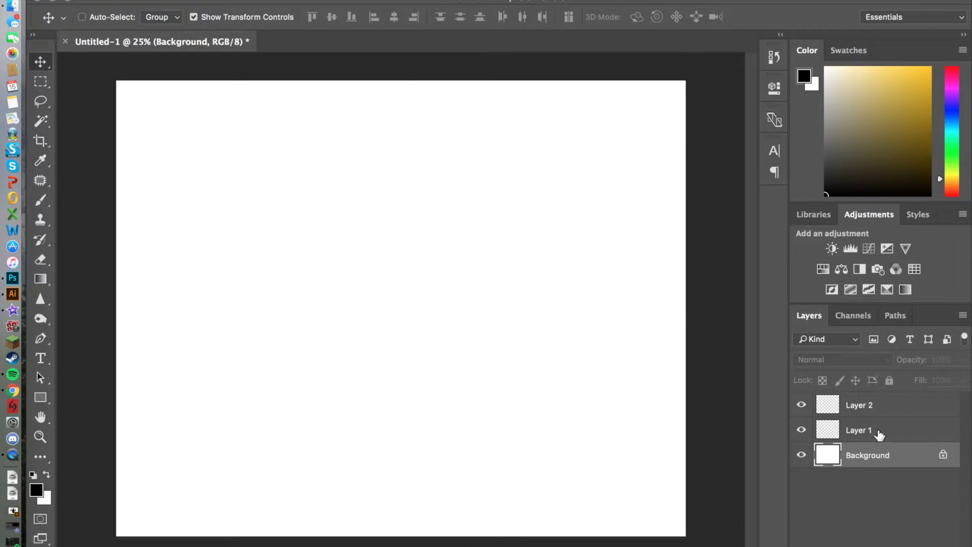
On Layer 1, choose a textured brush preset and dark brown #43260b foreground colour.
left_click(881, 435)
key("m")
left_click(41, 199)
left_click(104, 18)
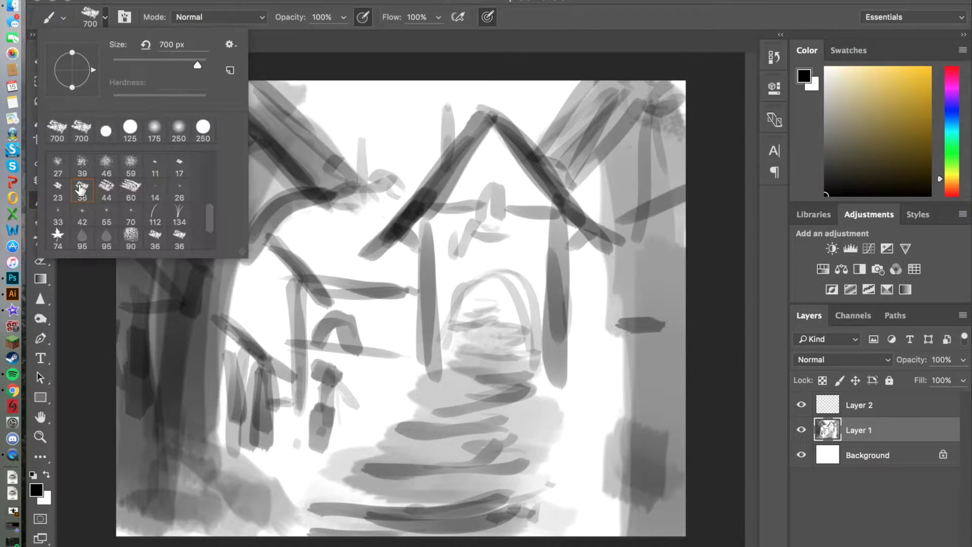
left_click(36, 490)
left_click(441, 289)
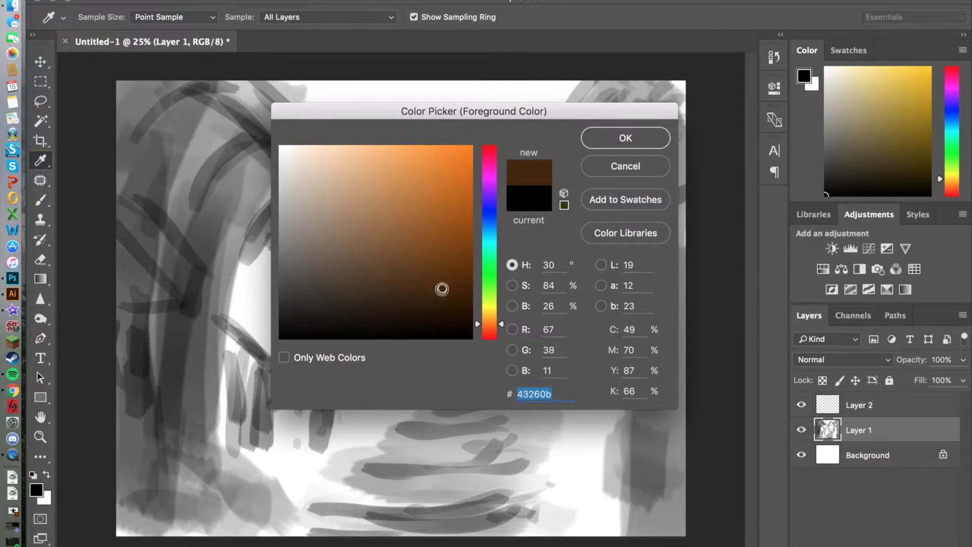
key("Return")
Brush brown over the gatehouse roof, the right side and the left arch.
left_click_drag(284, 213, 623, 96)
mouse_move(648, 253)
left_mouse_down()
mouse_move(640, 93)
mouse_move(648, 406)
left_mouse_up()
left_click(23, 314)
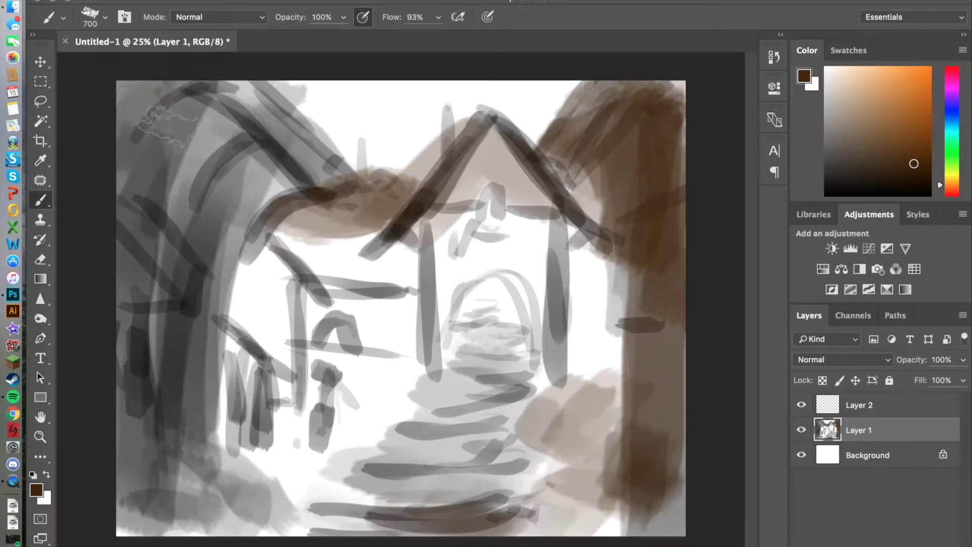
mouse_move(159, 163)
left_mouse_down()
mouse_move(304, 152)
mouse_move(192, 481)
left_mouse_up()
Wash translucent brown over the centre, steps, sides and upper-left arch.
left_click_drag(228, 253, 243, 431)
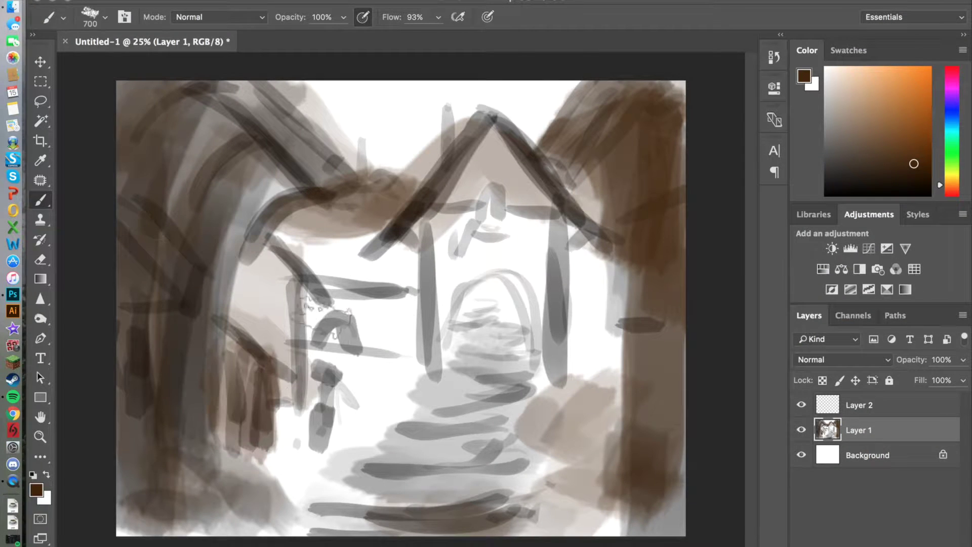
left_click_drag(334, 324, 304, 455)
left_click_drag(481, 329, 253, 507)
left_click_drag(152, 431, 228, 527)
left_click_drag(659, 507, 583, 430)
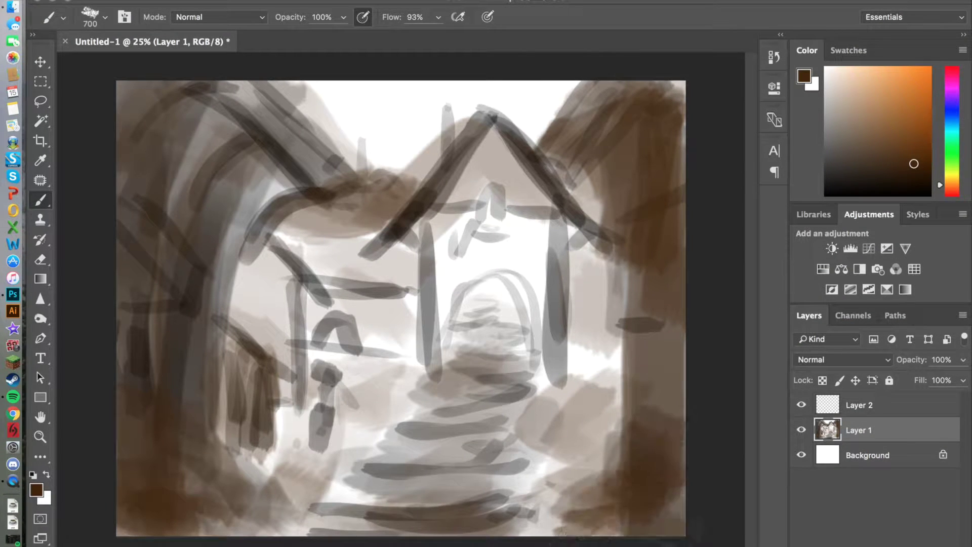
left_click_drag(213, 91, 334, 203)
left_click_drag(649, 91, 547, 182)
left_click_drag(223, 86, 324, 152)
left_click_drag(294, 233, 228, 395)
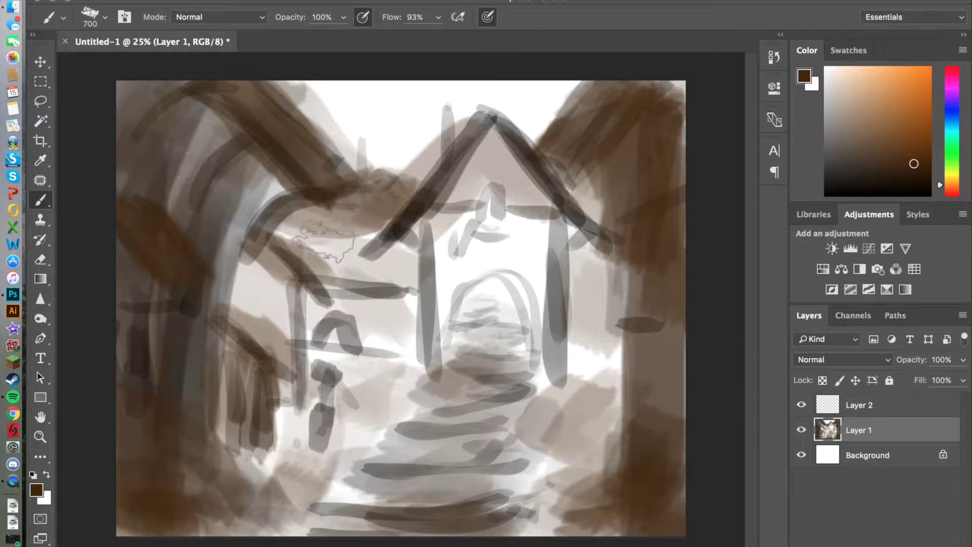
At 100% flow, repaint the roof beams and central arch brown, darkening the edges.
left_click_drag(390, 233, 562, 220)
key("shift+0")
left_click_drag(455, 146, 507, 122)
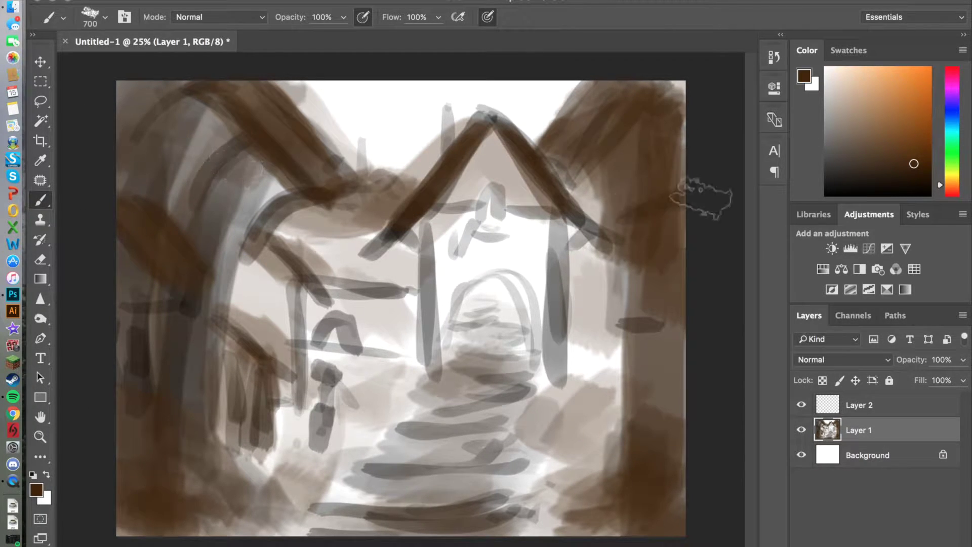
left_click_drag(633, 215, 673, 324)
left_click_drag(298, 177, 243, 112)
left_click_drag(126, 87, 203, 144)
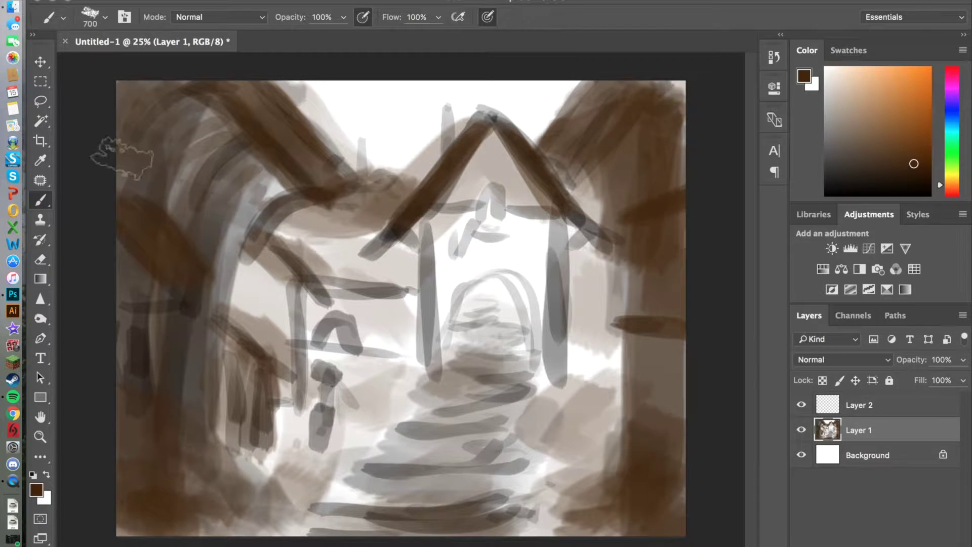
left_click_drag(440, 355, 559, 362)
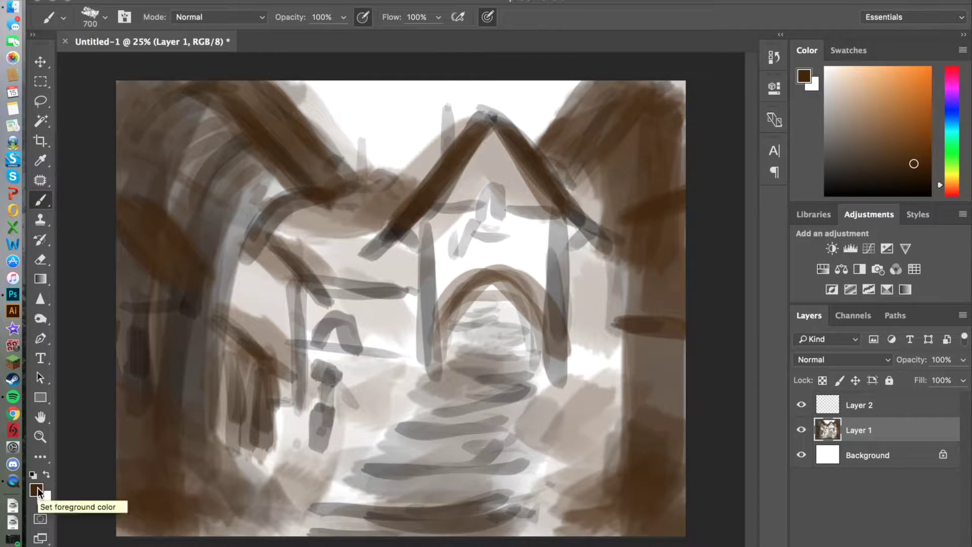
Save the current brush as preset 'organic 1' and switch to the 23 px brush.
left_click(105, 17)
left_click(230, 70)
type("organic 1")
key("Return")
key("comma")
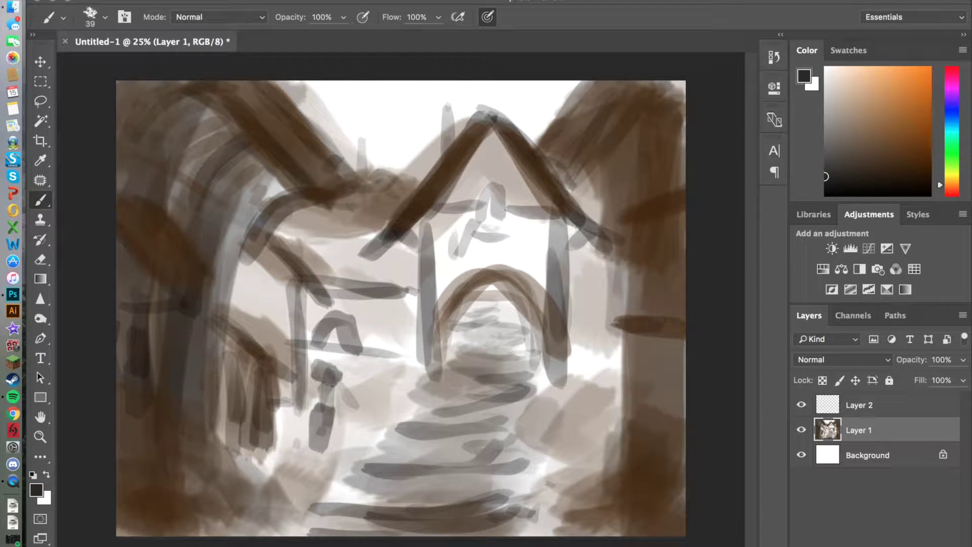
Outline the gatehouse columns and roof in thin black lines on Layer 2.
left_click_drag(424, 225, 425, 319)
key("ctrl+z")
key("alt+bracketright")
left_click_drag(426, 226, 426, 348)
left_click_drag(561, 220, 553, 373)
left_click_drag(376, 243, 492, 114)
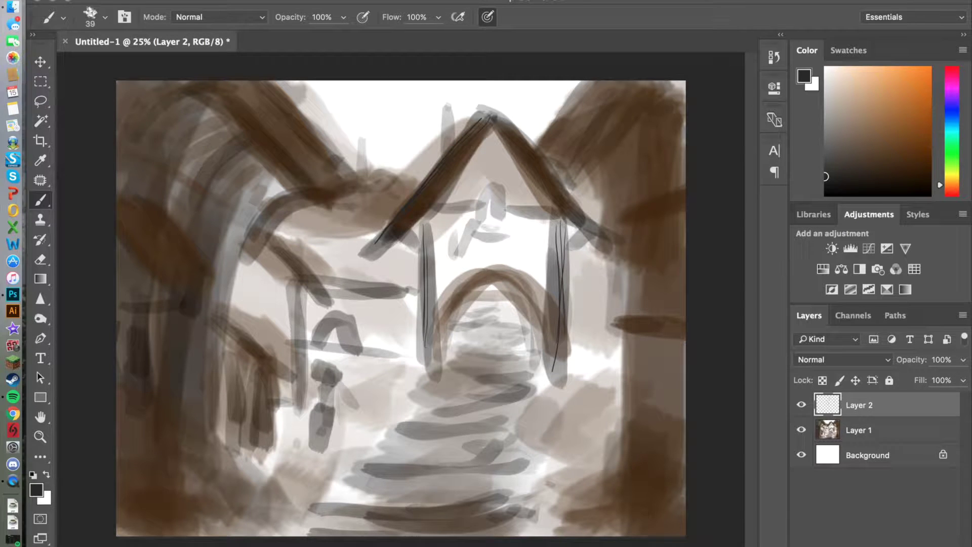
Sketch the gable arch, roof crossbars and arch lines over the walkway.
left_click_drag(479, 217, 505, 217)
left_click_drag(441, 210, 479, 208)
mouse_move(473, 234)
left_mouse_down()
mouse_move(508, 238)
mouse_move(552, 212)
left_mouse_up()
left_click_drag(434, 350, 541, 353)
left_click_drag(445, 334, 544, 340)
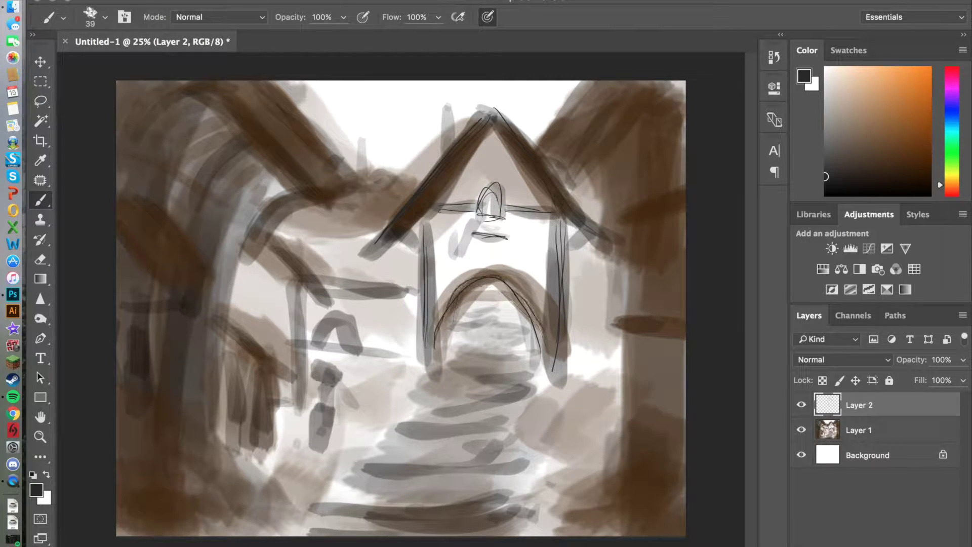
Add a crossbar and diagonals inside the roof and a horizontal line above the arch.
left_click_drag(462, 158, 515, 162)
left_click_drag(454, 169, 478, 198)
left_click_drag(529, 175, 513, 198)
key("ctrl+z")
left_click_drag(431, 276, 555, 264)
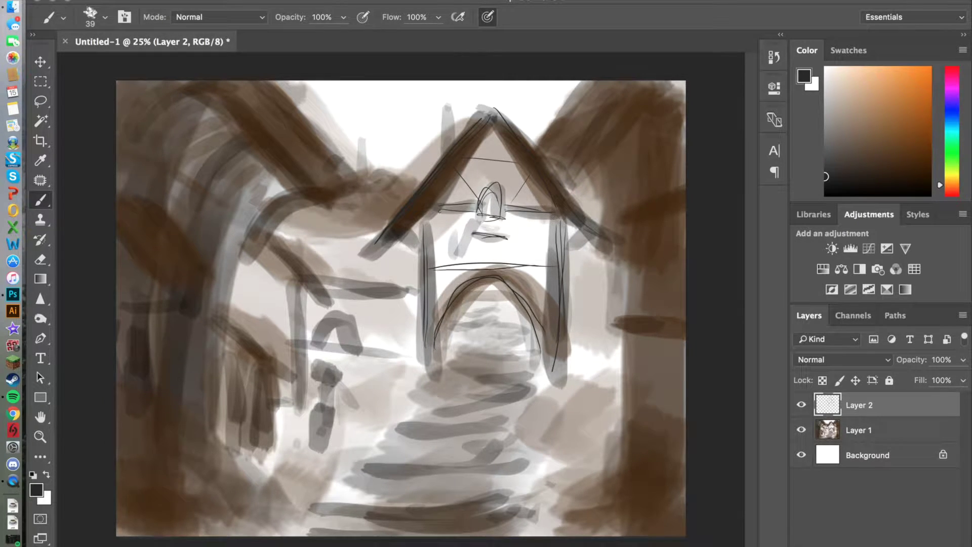
Sketch horizontal beams and a vertical post left of the gatehouse roof.
left_click_drag(313, 214, 394, 214)
mouse_move(294, 226)
left_mouse_down()
mouse_move(382, 227)
mouse_move(377, 238)
left_mouse_up()
left_click_drag(360, 170, 430, 169)
left_click_drag(365, 140, 366, 196)
left_click_drag(360, 138, 364, 194)
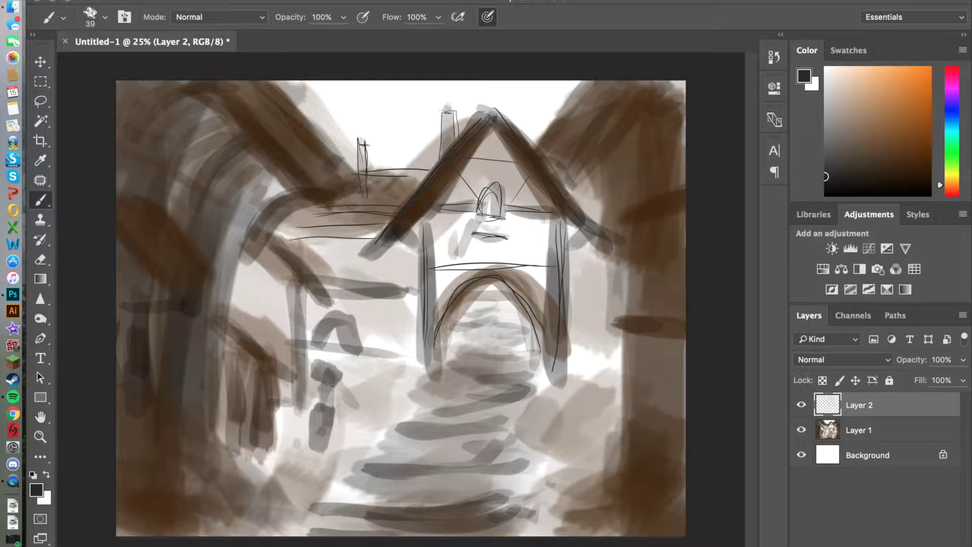
Sketch zigzag stair edges along the walkway and horizontal lines beside it.
left_click_drag(447, 336, 532, 365)
mouse_move(529, 374)
left_mouse_down()
mouse_move(511, 405)
mouse_move(517, 481)
left_mouse_up()
mouse_move(471, 350)
left_mouse_down()
mouse_move(446, 388)
mouse_move(266, 522)
left_mouse_up()
left_click_drag(317, 349, 437, 360)
Sketch the column bases plus beams and a small peaked shape right of the arch.
mouse_move(539, 338)
left_mouse_down()
mouse_move(573, 362)
mouse_move(622, 349)
left_mouse_up()
left_click_drag(572, 308, 613, 306)
left_click_drag(597, 315, 614, 304)
left_click_drag(569, 273, 615, 270)
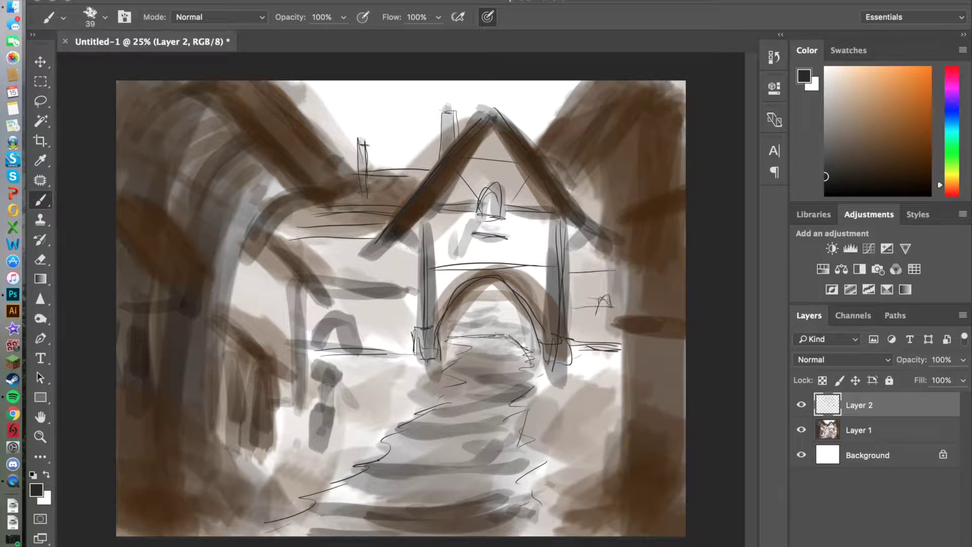
Sketch a small arch, horizontal beams, a crossed beam and a diagonal on the left.
left_click_drag(327, 349, 362, 347)
left_click_drag(360, 332, 413, 333)
left_click_drag(328, 292, 382, 291)
left_click_drag(365, 277, 383, 303)
left_click_drag(270, 238, 329, 299)
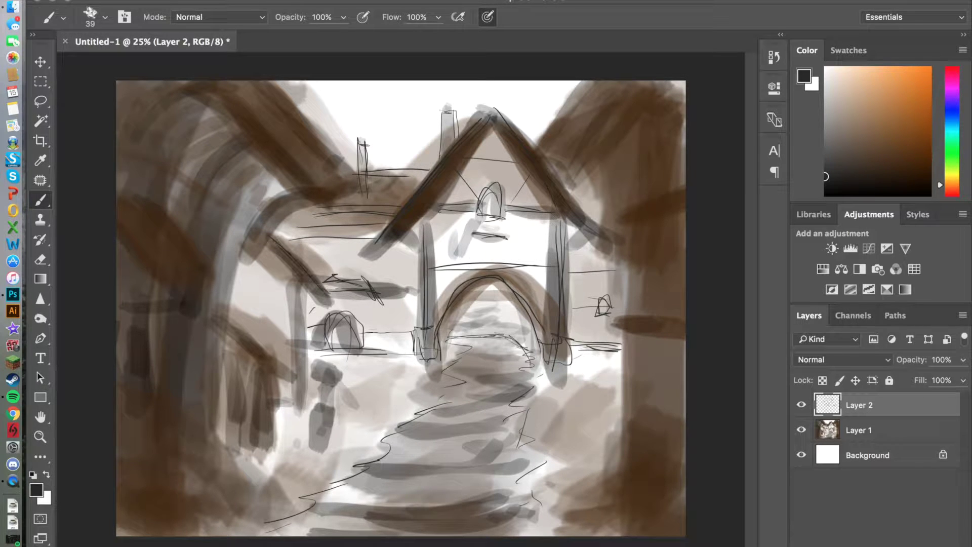
Draw crossed beams, a vertical post and diagonal roof lines on the left house.
left_click_drag(235, 276, 284, 297)
left_click_drag(301, 300, 303, 388)
mouse_move(238, 264)
left_mouse_down()
mouse_move(323, 293)
mouse_move(297, 423)
left_mouse_up()
left_click_drag(229, 313, 283, 369)
left_click_drag(226, 337, 284, 379)
Add roof lines, vertical posts and a small arched doorway to the left building.
left_click_drag(265, 376, 265, 458)
left_click_drag(237, 361, 237, 448)
left_click_drag(249, 282, 246, 331)
left_click_drag(248, 446, 258, 401)
left_click_drag(261, 405, 261, 451)
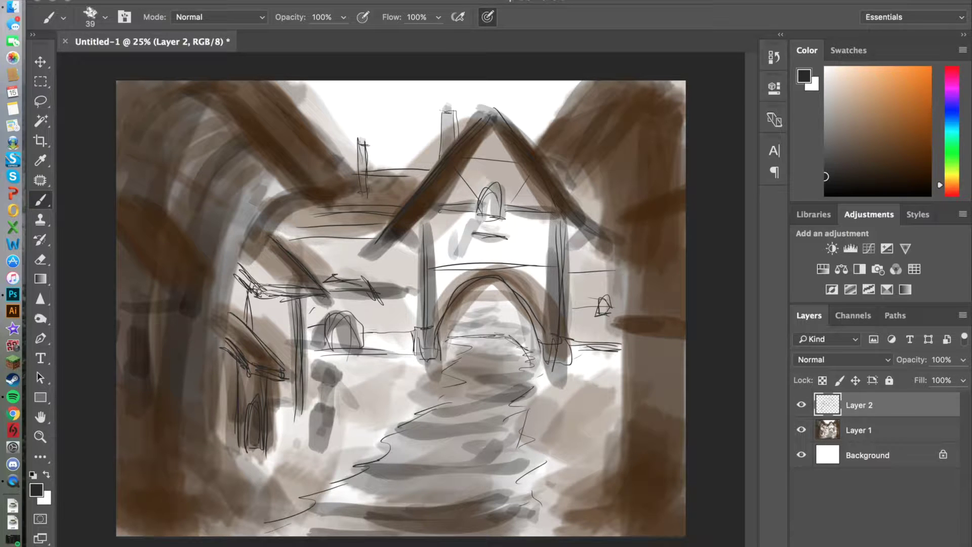
Sketch long diagonal roof lines and curved arch lines at the upper left.
left_click_drag(273, 82, 352, 170)
left_click_drag(234, 82, 330, 184)
left_click_drag(265, 82, 287, 99)
mouse_move(302, 195)
left_mouse_down()
mouse_move(263, 248)
mouse_move(238, 241)
left_mouse_up()
left_click_drag(243, 148, 217, 204)
left_click_drag(246, 134, 200, 193)
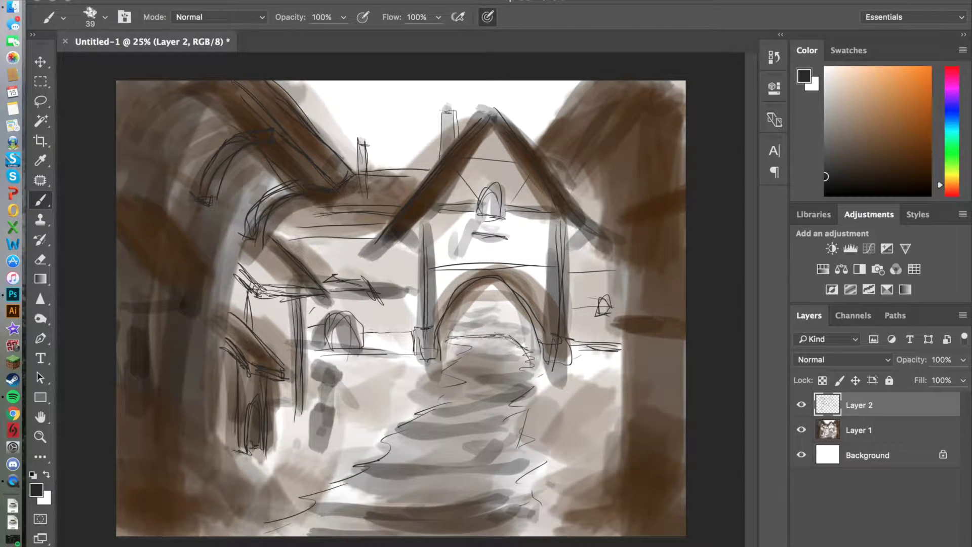
left_click_drag(216, 135, 190, 191)
Add curves on the left arch and in the top-left corner.
left_click_drag(262, 165, 236, 233)
left_click_drag(318, 167, 297, 171)
left_click_drag(174, 83, 130, 121)
mouse_move(141, 81)
left_mouse_down()
mouse_move(117, 128)
mouse_move(245, 236)
left_mouse_up()
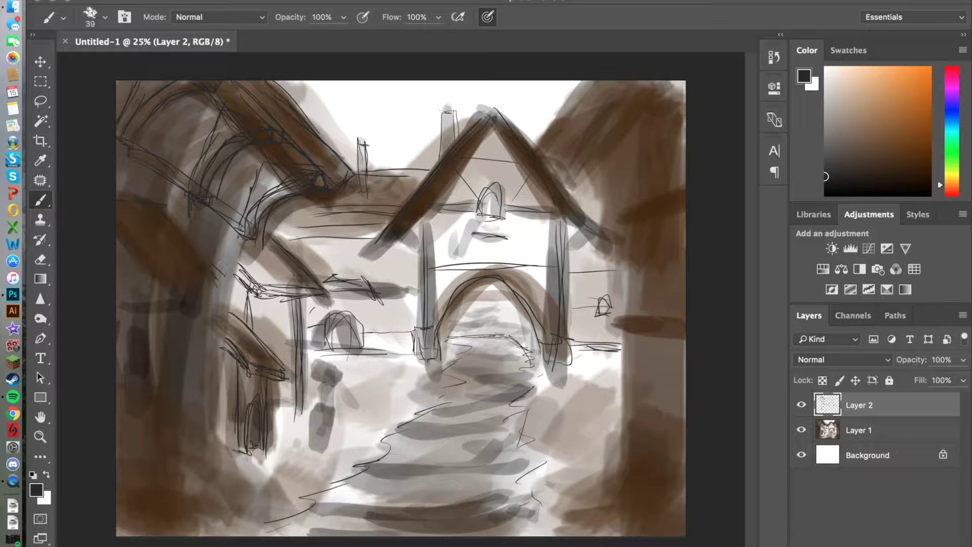
left_click_drag(116, 252, 167, 302)
mouse_move(200, 294)
left_mouse_down()
mouse_move(222, 315)
mouse_move(202, 396)
left_mouse_up()
Draw far-left posts, tall verticals on the left building and horizontal strokes at lower left.
left_click_drag(154, 293, 155, 372)
left_click_drag(117, 396, 195, 409)
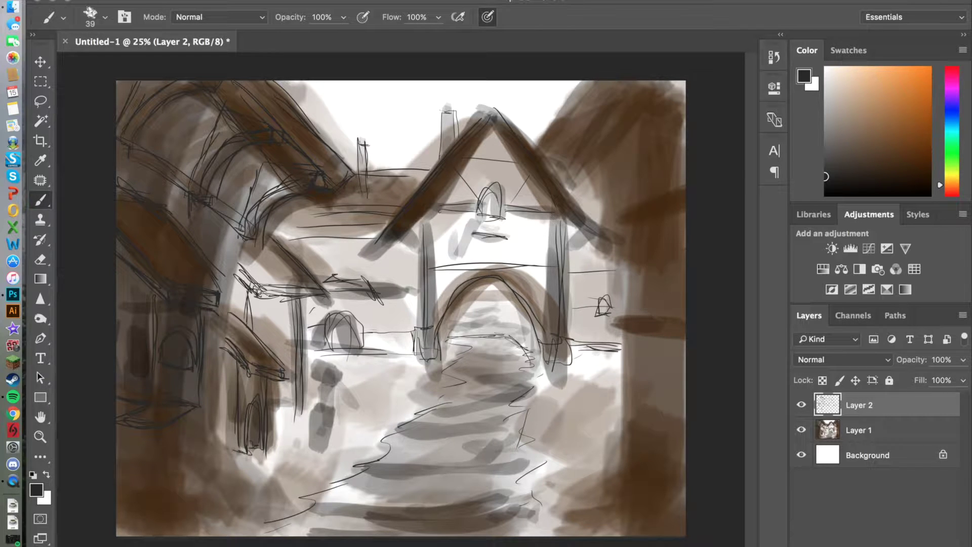
left_click_drag(242, 236, 226, 352)
left_click_drag(232, 264, 214, 461)
left_click_drag(180, 453, 209, 451)
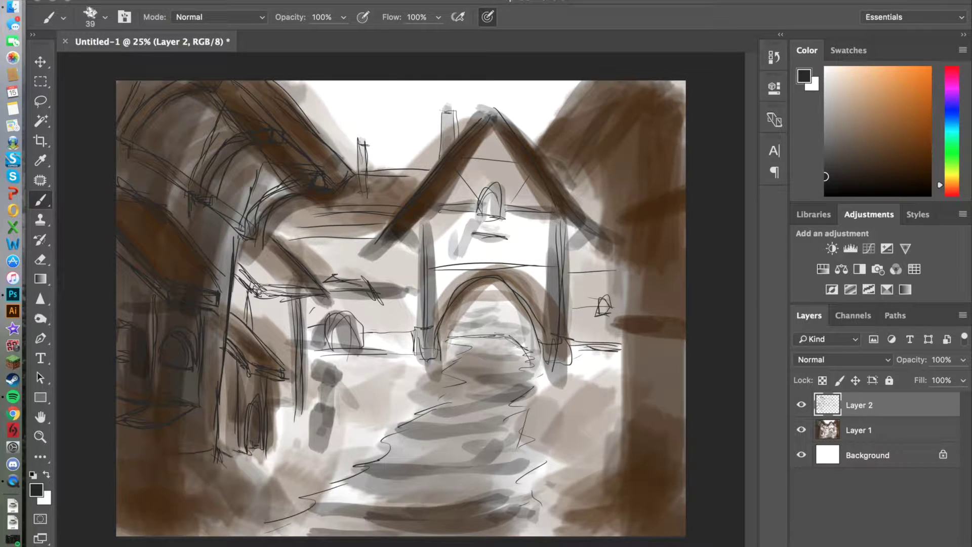
left_click_drag(119, 476, 228, 460)
left_click_drag(119, 493, 243, 479)
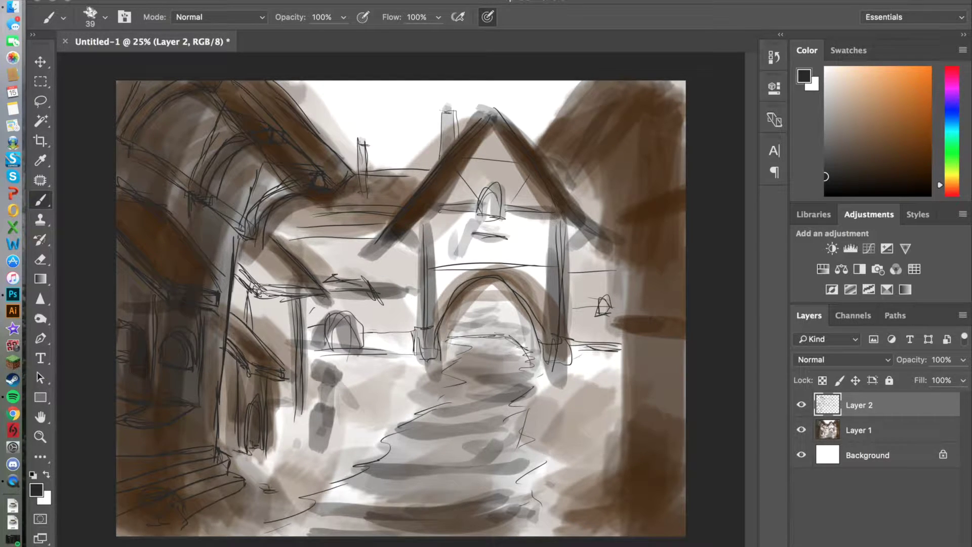
Sketch a small figure with legs on the path and a distant figure by the central arch.
mouse_move(332, 362)
left_mouse_down()
mouse_move(314, 412)
mouse_move(347, 408)
mouse_move(311, 464)
left_mouse_up()
left_click_drag(323, 421, 324, 473)
left_click_drag(278, 410, 301, 411)
left_click_drag(383, 332, 380, 373)
Add a post by the distant figure, a lower-right bush scribble and a dark bottom arc.
left_click_drag(394, 305, 395, 370)
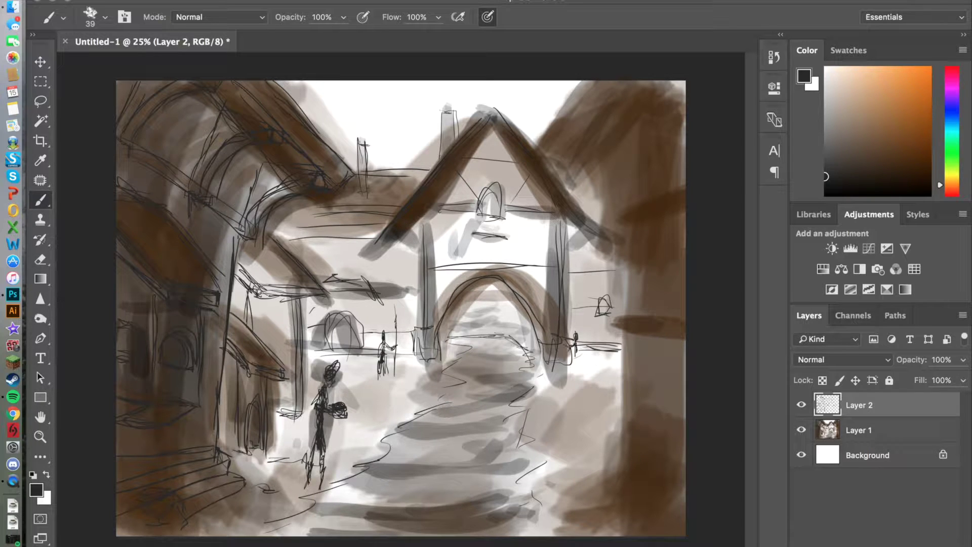
mouse_move(567, 504)
left_mouse_down()
mouse_move(598, 527)
mouse_move(552, 532)
left_mouse_up()
left_click_drag(177, 532, 284, 534)
left_click_drag(557, 497, 603, 532)
Sketch lines, a short beam and detail strokes along the right roof slope.
mouse_move(575, 82)
left_mouse_down()
mouse_move(514, 172)
mouse_move(532, 149)
left_mouse_up()
left_click_drag(531, 172, 582, 177)
left_click_drag(578, 81, 517, 169)
mouse_move(571, 131)
left_mouse_down()
mouse_move(617, 160)
mouse_move(608, 223)
mouse_move(684, 183)
left_mouse_up()
Draw beams, vertical timbers and a post on the right building.
mouse_move(620, 237)
left_mouse_down()
mouse_move(616, 322)
mouse_move(685, 304)
left_mouse_up()
left_click_drag(622, 332, 622, 424)
left_click_drag(669, 261, 679, 291)
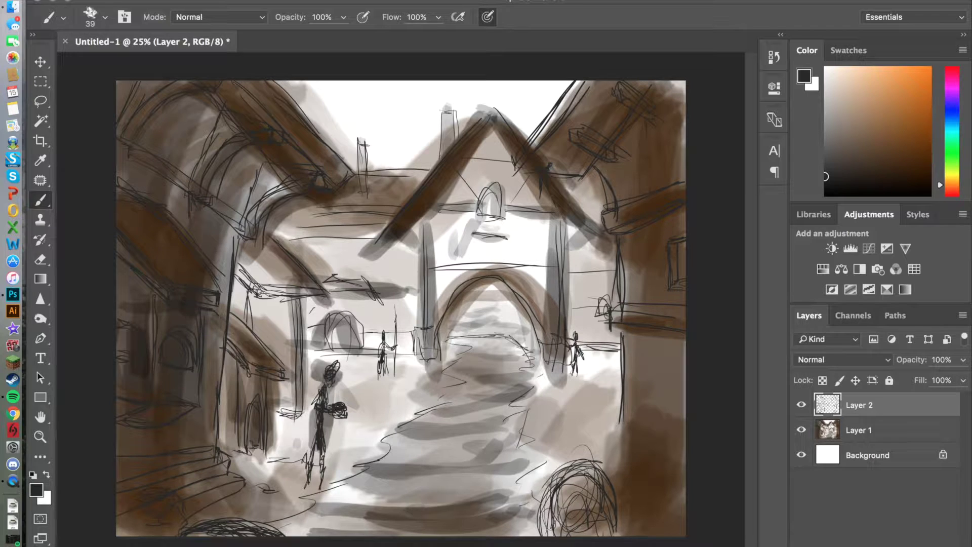
mouse_move(607, 435)
left_mouse_down()
mouse_move(685, 394)
mouse_move(683, 445)
left_mouse_up()
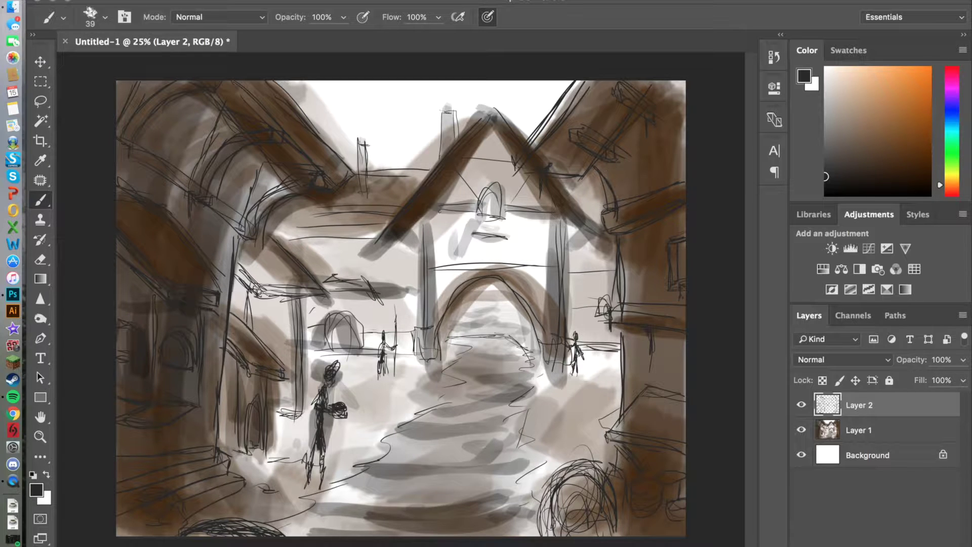
Sketch a new figure on the right of the path, joined hand in hand with its neighbour.
left_click_drag(513, 370, 511, 438)
mouse_move(531, 390)
left_mouse_down()
mouse_move(529, 424)
mouse_move(540, 424)
left_mouse_up()
left_click_drag(536, 382, 527, 408)
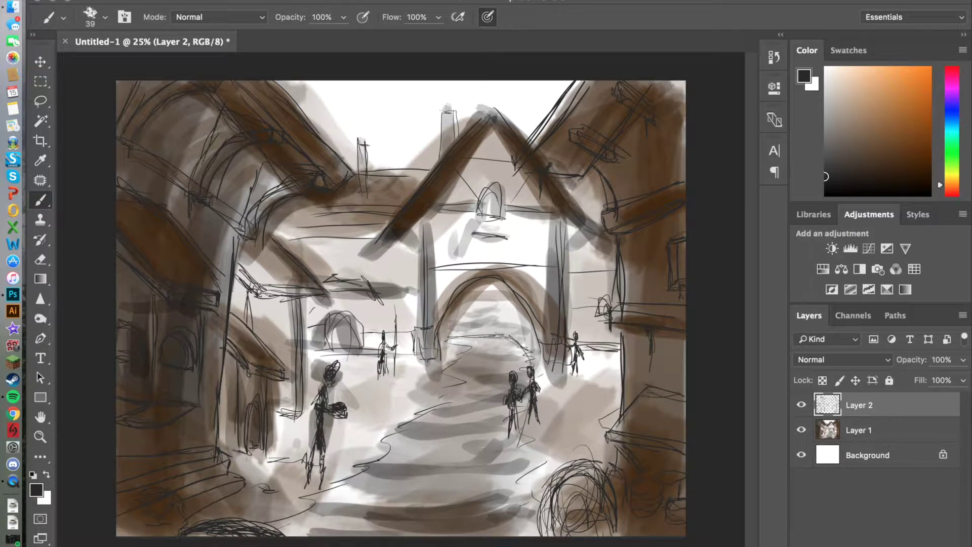
Add framing lines to the central gable and slanted lines for the left awning.
left_click_drag(536, 183, 515, 212)
left_click_drag(466, 166, 520, 166)
left_click_drag(454, 174, 489, 214)
left_click_drag(253, 326, 308, 327)
mouse_move(255, 334)
left_mouse_down()
mouse_move(298, 333)
mouse_move(301, 290)
left_mouse_up()
left_click_drag(250, 326, 300, 296)
Draw a triangular pediment above the central arch with a small box form inside.
left_click_drag(435, 265, 490, 216)
left_click_drag(495, 219, 557, 268)
left_click_drag(486, 234, 486, 265)
left_click_drag(494, 228, 494, 266)
left_click_drag(475, 227, 512, 226)
left_click_drag(476, 239, 512, 237)
Hatch details on both side buildings, refine the small arch and shade the figures' feet.
left_click_drag(628, 417, 685, 403)
left_click_drag(250, 250, 278, 247)
left_click_drag(239, 263, 295, 279)
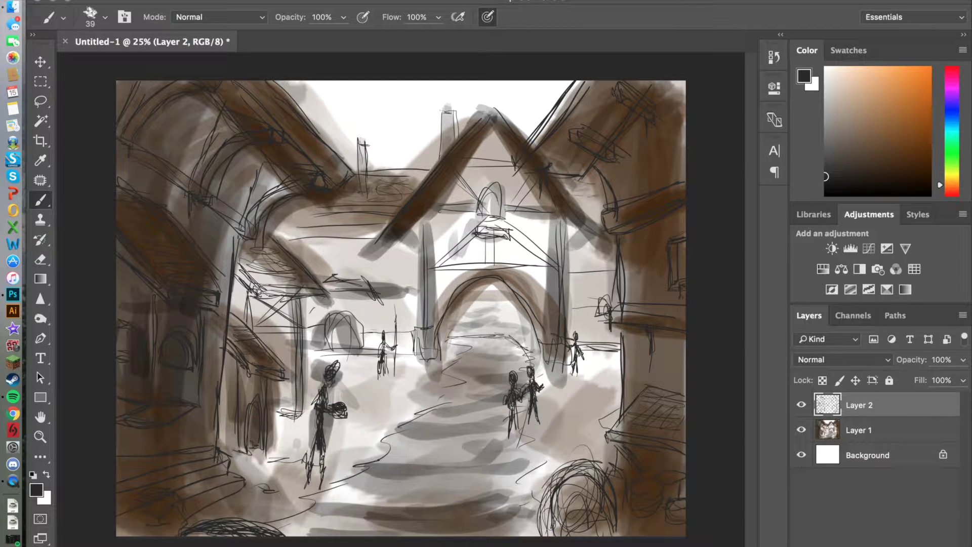
left_click_drag(584, 202, 608, 223)
left_click_drag(570, 186, 605, 212)
left_click_drag(325, 356, 356, 352)
left_click_drag(595, 395, 615, 392)
left_click_drag(525, 425, 570, 414)
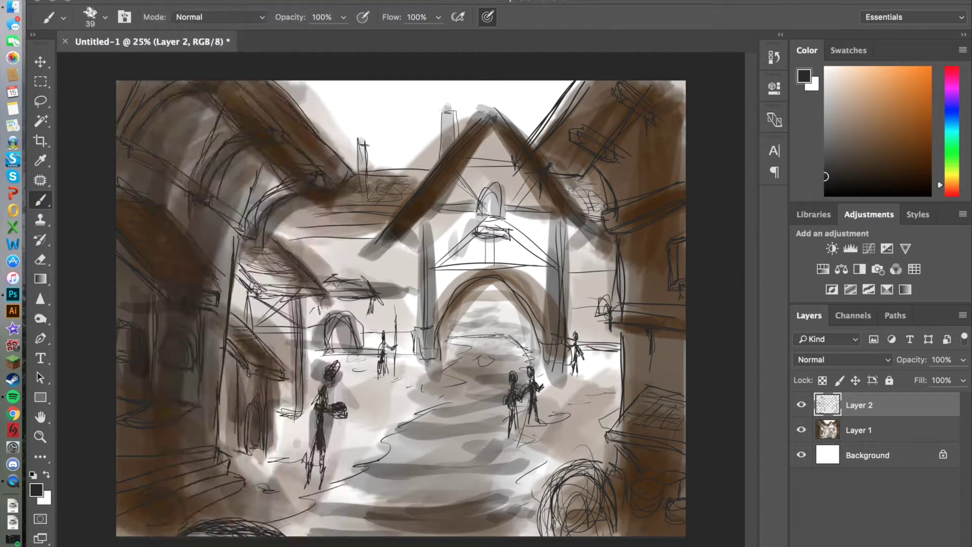
Add empty Layer 3, return to Layer 2, zoom out and pick a larger brush.
key("ctrl+shift+alt+n")
left_click(889, 431)
key("ctrl+minus")
left_click(105, 17)
double_click(76, 126)
left_click(36, 490)
key("Escape")
Darken the left and lower-left areas with a 300 brush and shade the arch base.
mouse_move(342, 261)
left_mouse_down()
mouse_move(304, 218)
mouse_move(320, 238)
mouse_move(291, 279)
mouse_move(320, 396)
left_mouse_up()
mouse_move(466, 393)
left_mouse_down()
mouse_move(469, 377)
mouse_move(461, 385)
left_mouse_up()
key("bracketleft")
left_click_drag(297, 368, 332, 379)
left_click_drag(417, 328, 462, 327)
Darken the upper-right roof edge and the painting's right edge.
mouse_move(471, 266)
left_mouse_down()
mouse_move(466, 239)
mouse_move(493, 220)
left_mouse_up()
mouse_move(451, 253)
left_mouse_down()
mouse_move(469, 223)
mouse_move(506, 281)
left_mouse_up()
left_click_drag(506, 322, 505, 375)
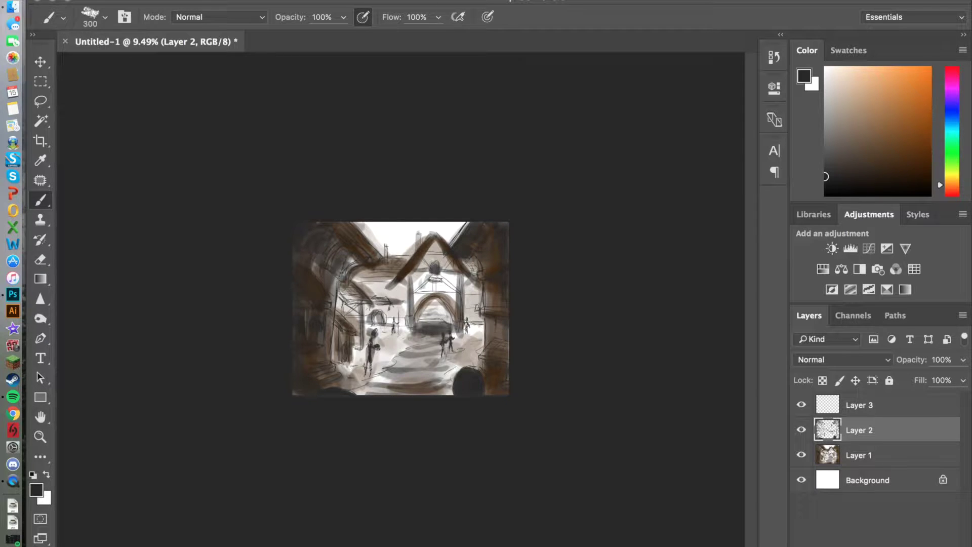
Darken the left building lines, the arch pillars and crossbar, and add grey sky marks.
left_click_drag(337, 370, 352, 286)
left_click_drag(406, 326, 408, 282)
left_click_drag(466, 323, 466, 274)
left_click_drag(408, 293, 407, 273)
left_click_drag(428, 284, 445, 282)
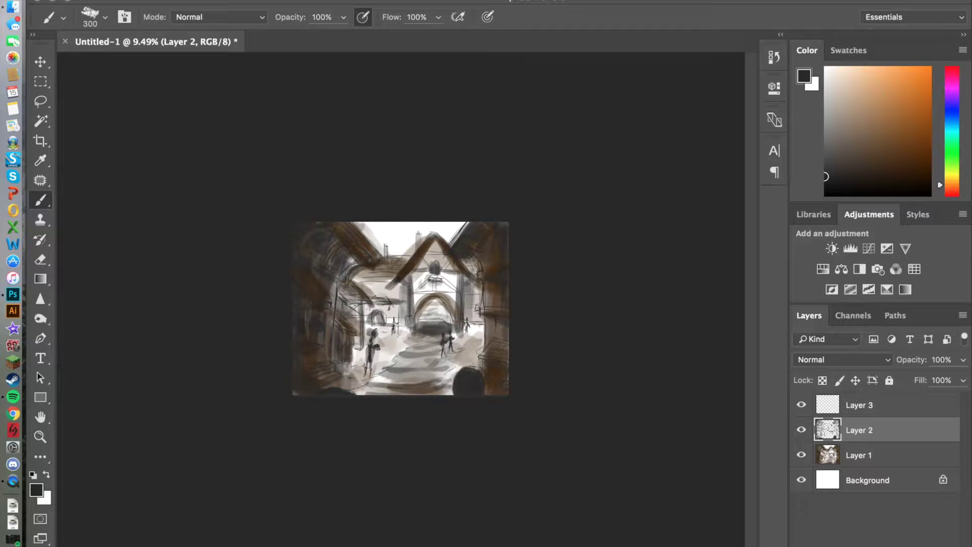
left_click_drag(380, 243, 385, 223)
left_click_drag(408, 230, 420, 224)
Shade the street grey-brown on both sides and add a dark stroke left of the archway.
left_click_drag(420, 329, 342, 388)
mouse_move(367, 352)
left_mouse_down()
mouse_move(413, 328)
mouse_move(344, 388)
left_mouse_up()
mouse_move(484, 327)
left_mouse_down()
mouse_move(451, 354)
mouse_move(453, 377)
left_mouse_up()
left_click_drag(398, 327, 355, 362)
left_click_drag(450, 303, 446, 377)
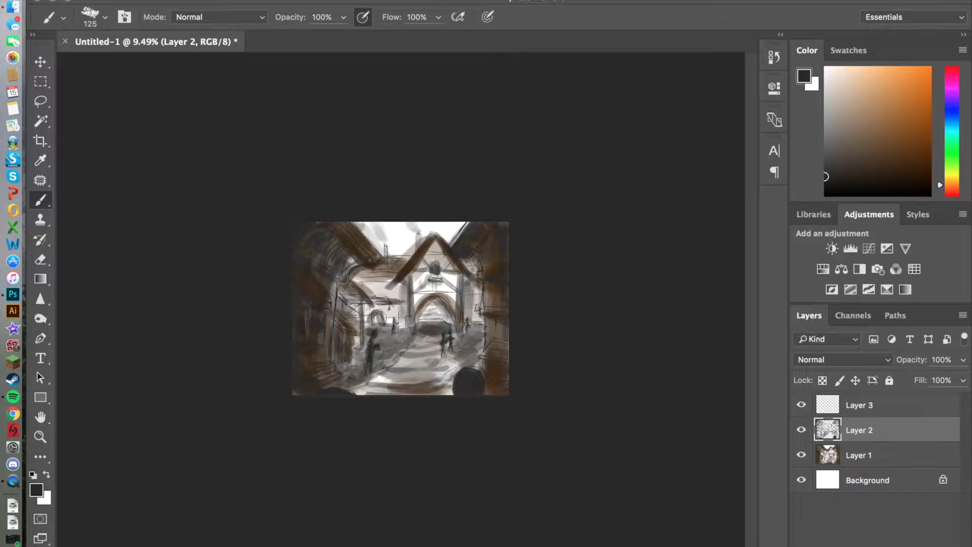
left_click_drag(360, 281, 393, 280)
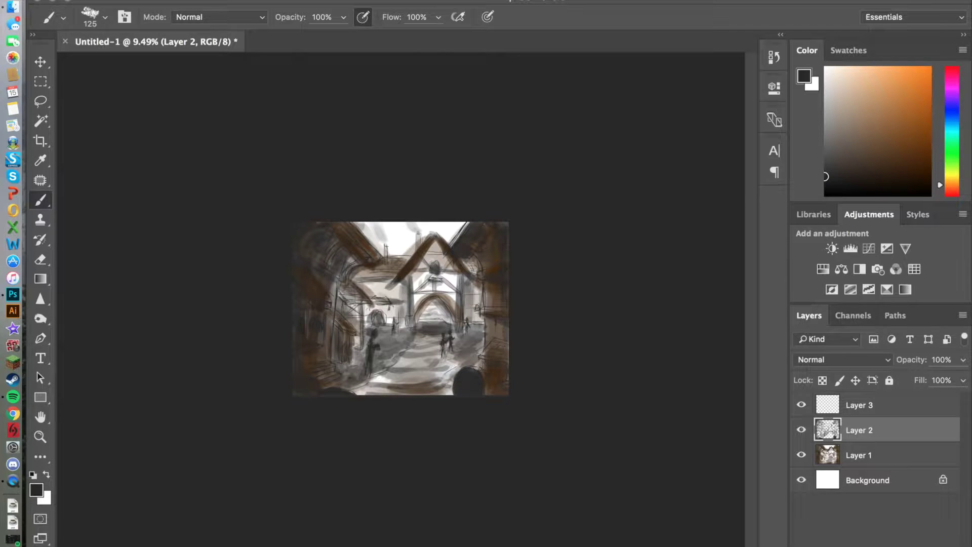
key("bracketright")
key("bracketright")
key("bracketright")
Paint dark green along both street edges, then darken the sky left of the roof and the bottom.
left_click(36, 490)
left_click(485, 299)
left_click(400, 282)
left_click(628, 136)
left_click_drag(410, 328, 390, 360)
left_click_drag(473, 327, 456, 352)
left_click_drag(387, 226, 360, 233)
left_click_drag(377, 381, 350, 390)
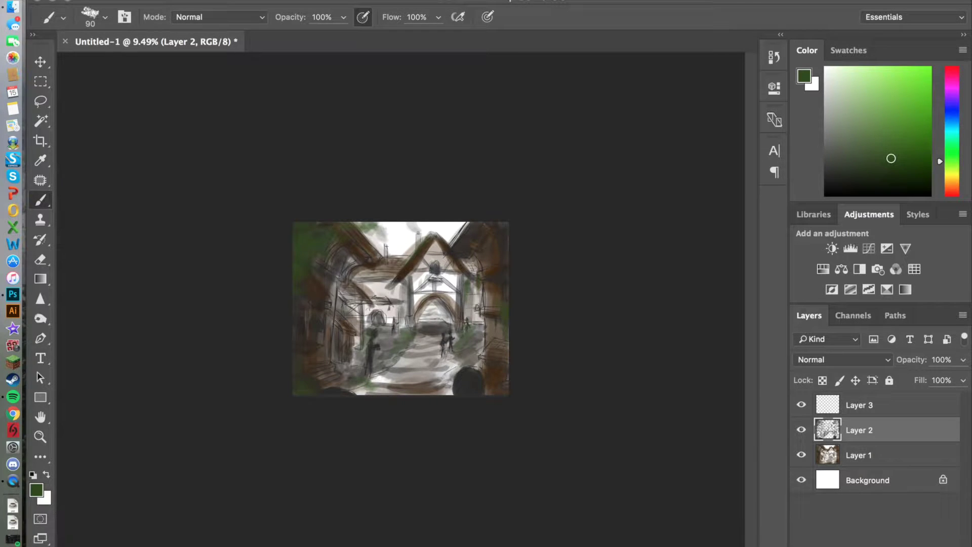
Set the foreground colour to a pale tan.
left_click(36, 490)
left_click(482, 308)
left_click(356, 152)
left_click(320, 171)
left_click(625, 135)
Paint the left building, right building edge and central gate in a richer tan.
left_click(36, 490)
key("Return")
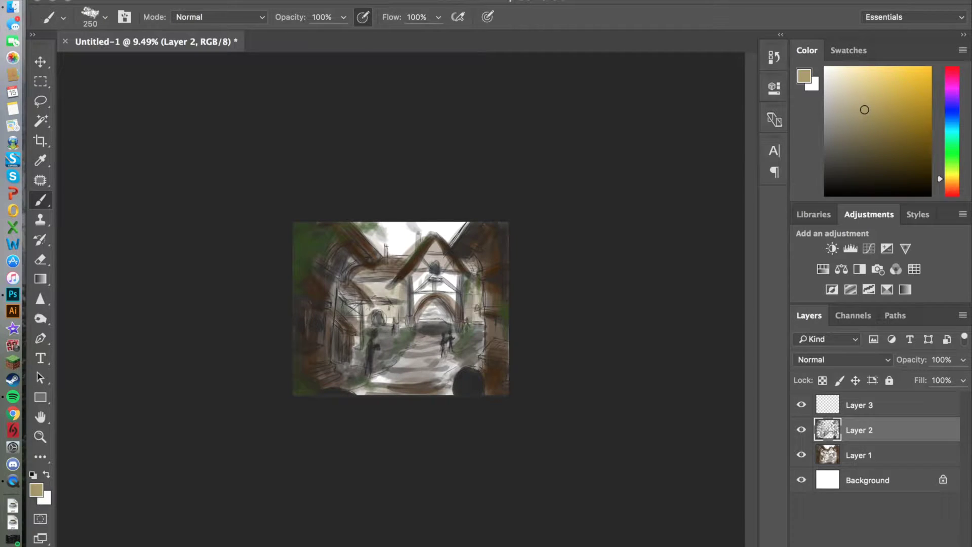
left_click_drag(362, 329, 330, 276)
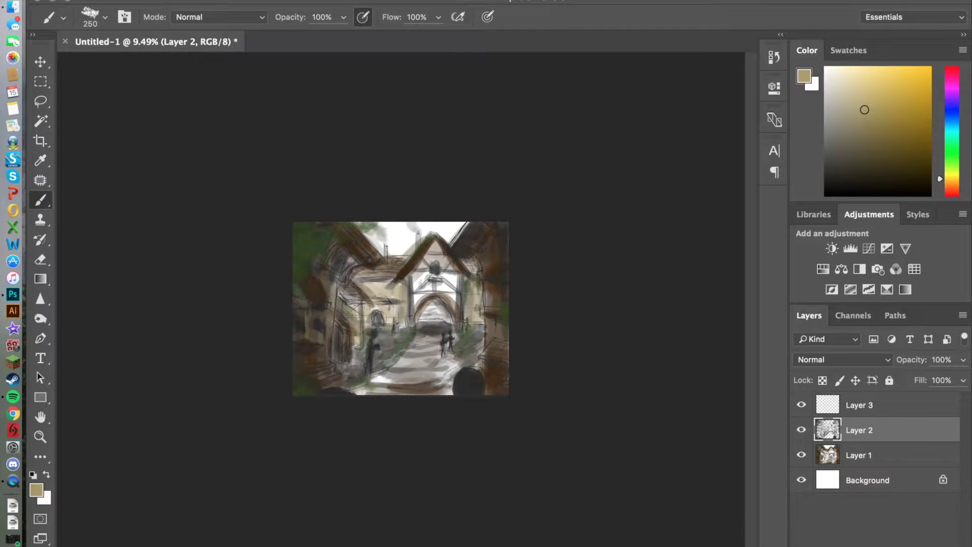
mouse_move(491, 233)
left_mouse_down()
mouse_move(501, 288)
mouse_move(495, 393)
left_mouse_up()
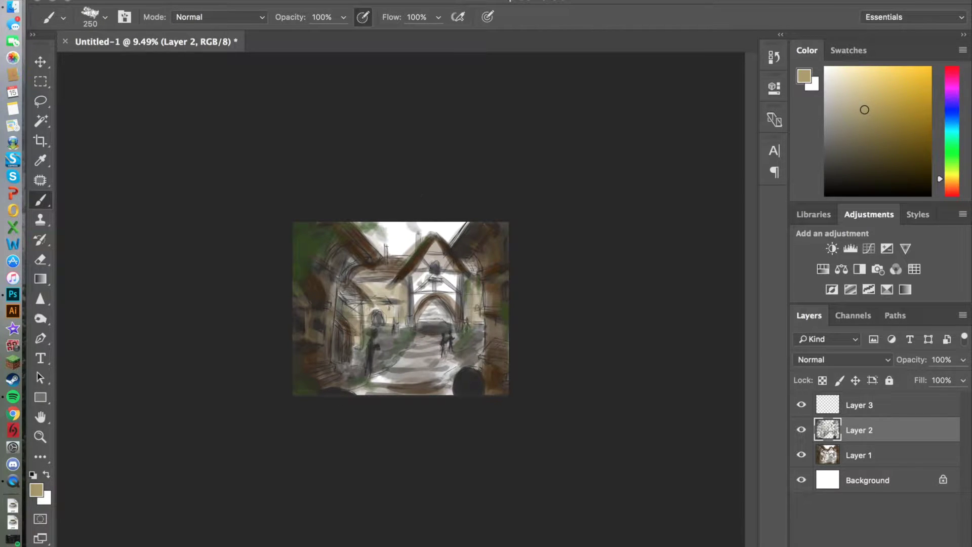
left_click_drag(415, 276, 451, 304)
Paint the sky with blue, brighter blue and greyish-blue strokes.
left_click(36, 490)
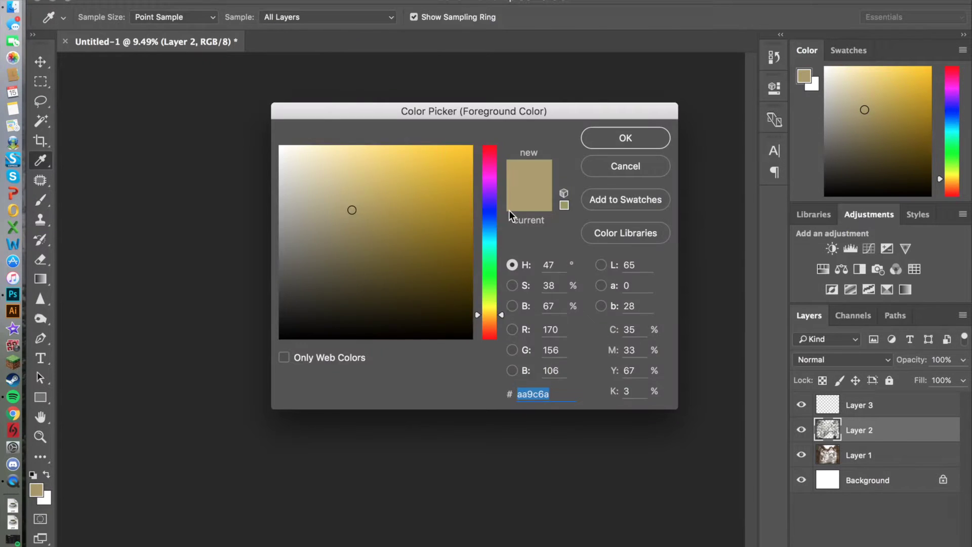
left_click(489, 145)
key("Return")
mouse_move(377, 227)
left_mouse_down()
mouse_move(410, 243)
mouse_move(458, 238)
left_mouse_up()
left_click(35, 490)
left_click(408, 182)
key("Return")
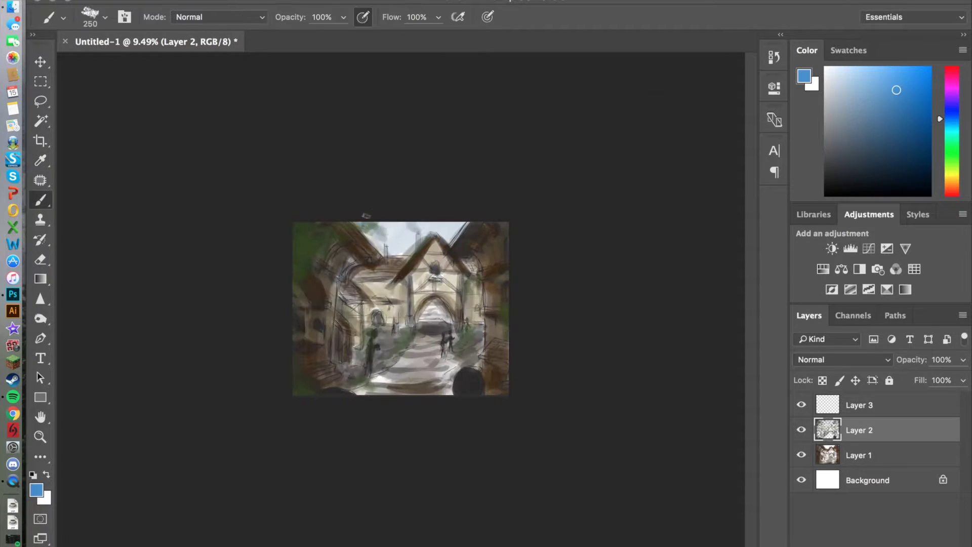
mouse_move(365, 219)
left_mouse_down()
mouse_move(431, 238)
mouse_move(459, 221)
left_mouse_up()
left_click(36, 490)
left_click(298, 187)
key("Return")
left_click_drag(375, 233, 417, 239)
Shrink the brush to 200 and pick a dark green-grey foreground.
key("bracketleft")
left_click(36, 490)
left_click(355, 283)
key("Return")
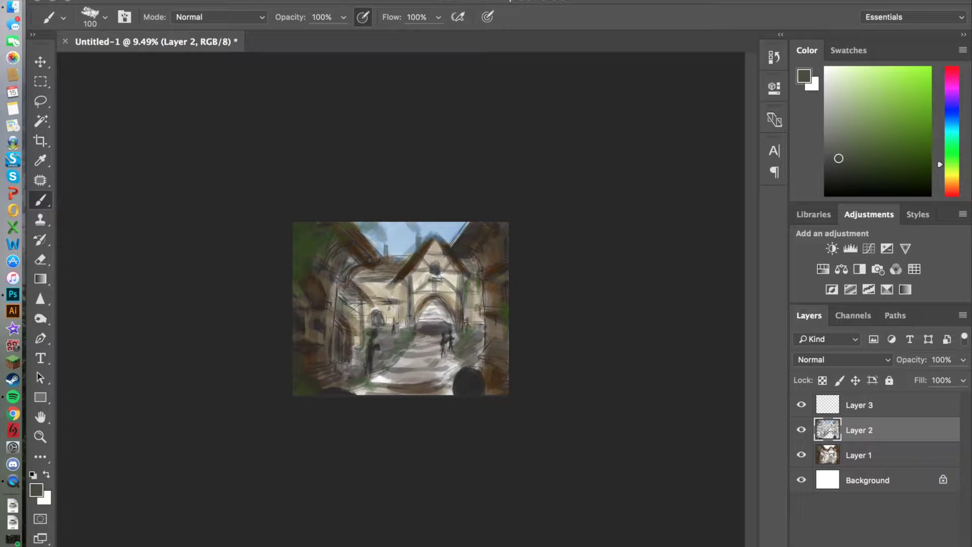
Darken part of the left building, the archway interior and the lower path in near-black.
left_click(38, 489)
left_click(280, 235)
key("Return")
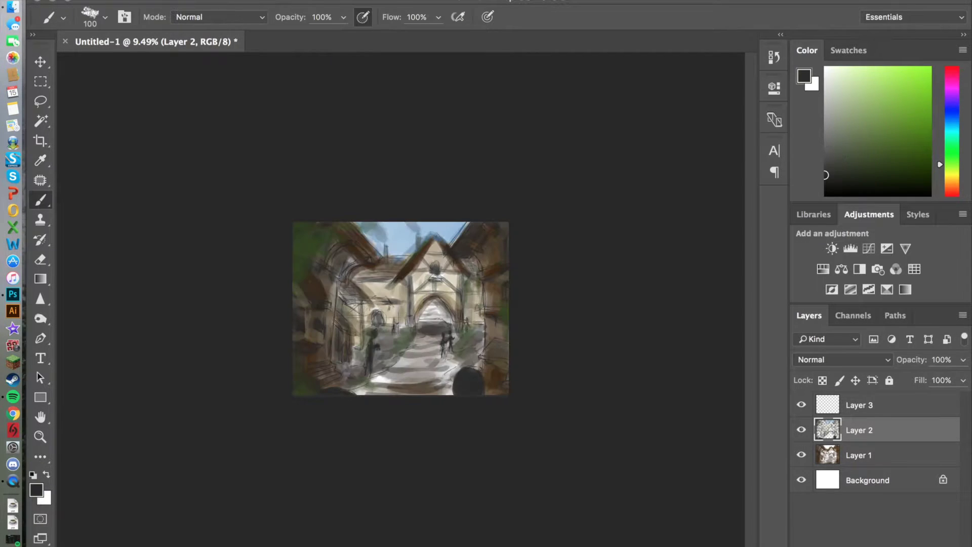
left_click_drag(340, 298, 361, 281)
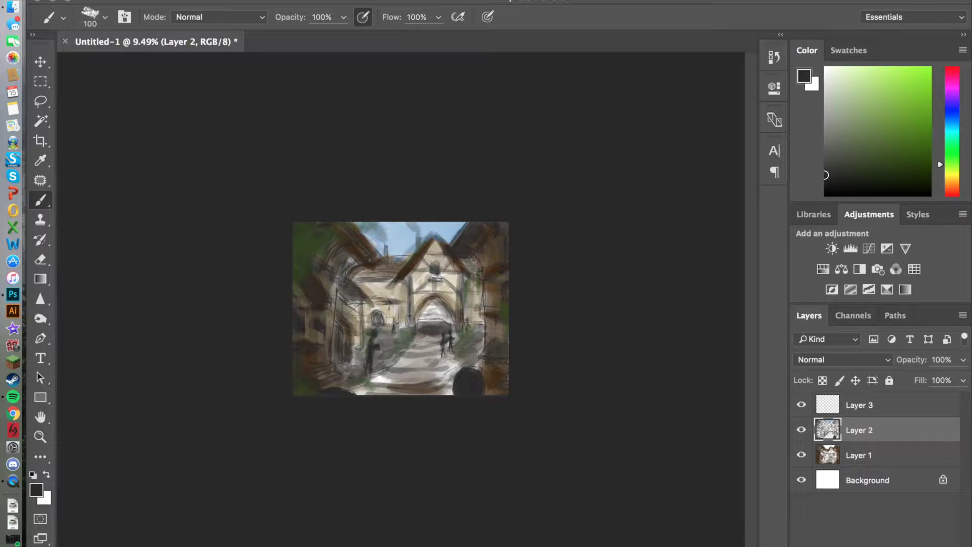
left_click_drag(428, 319, 448, 304)
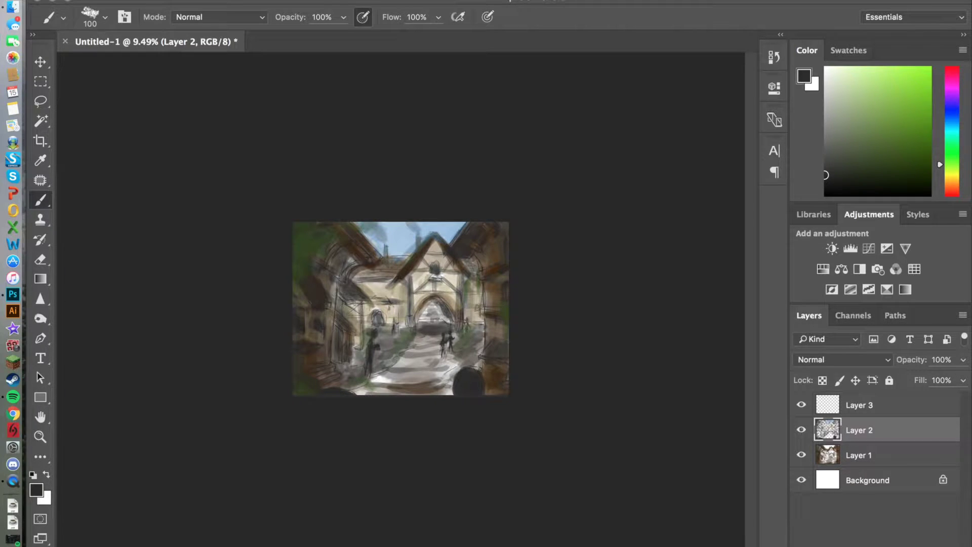
left_click_drag(428, 376, 360, 389)
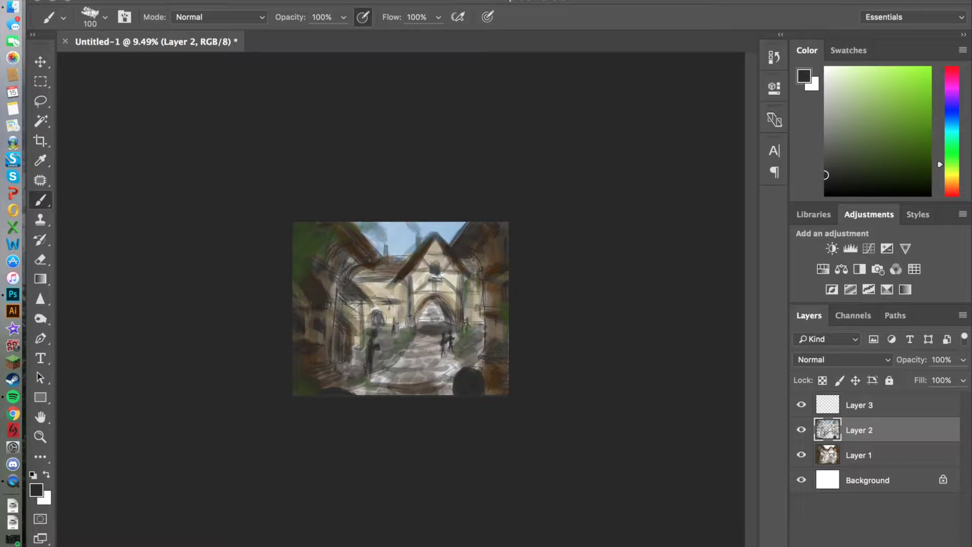
Set a tan background, enlarge the brush to 250, and darken the cobbled path.
left_click(44, 498)
key("Return")
key("bracketright")
key("bracketright")
key("bracketright")
left_click_drag(436, 350, 364, 390)
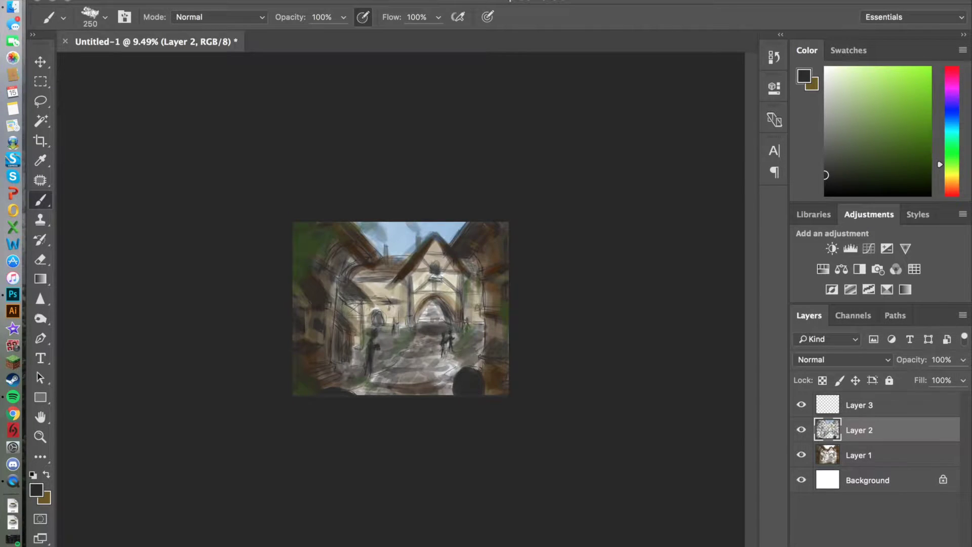
left_click_drag(451, 388, 357, 394)
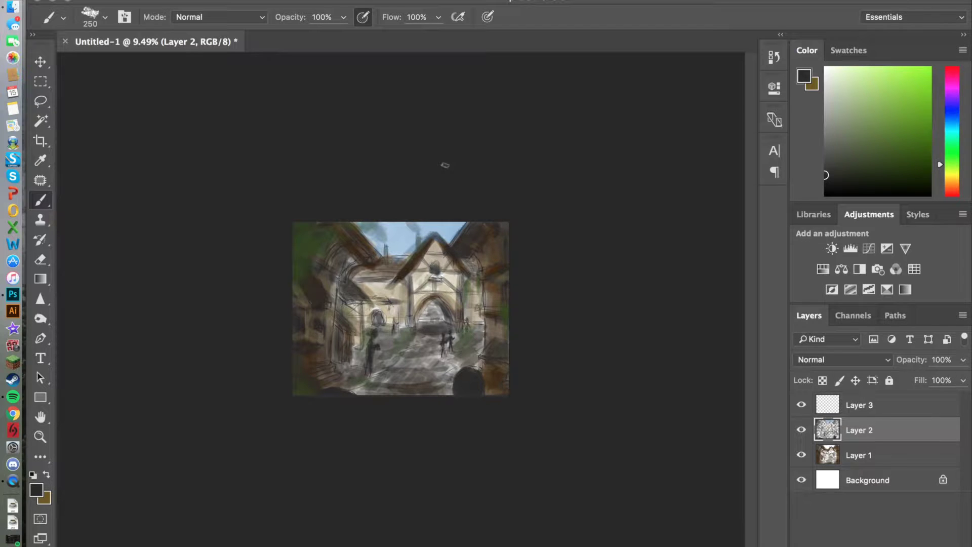
mouse_move(419, 327)
left_mouse_down()
mouse_move(394, 363)
mouse_move(354, 393)
left_mouse_up()
left_click_drag(456, 332, 451, 375)
left_click_drag(375, 375, 350, 389)
left_click_drag(420, 337, 381, 372)
left_click_drag(457, 334, 459, 370)
left_click_drag(364, 355, 350, 363)
scroll(401, 308, "up", 5)
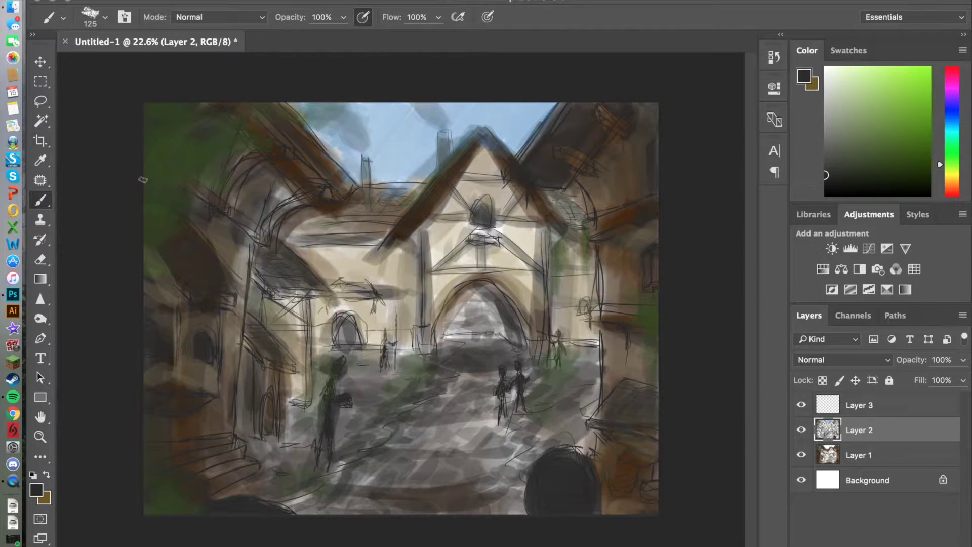
Lower Layer 1's opacity to 67% and make Layer 3 active again.
left_click(860, 405)
left_click(802, 455)
left_click(801, 454)
left_click(859, 455)
mouse_move(964, 360)
left_mouse_down()
mouse_move(938, 381)
mouse_move(947, 382)
left_mouse_up()
left_click(860, 430)
left_click(860, 405)
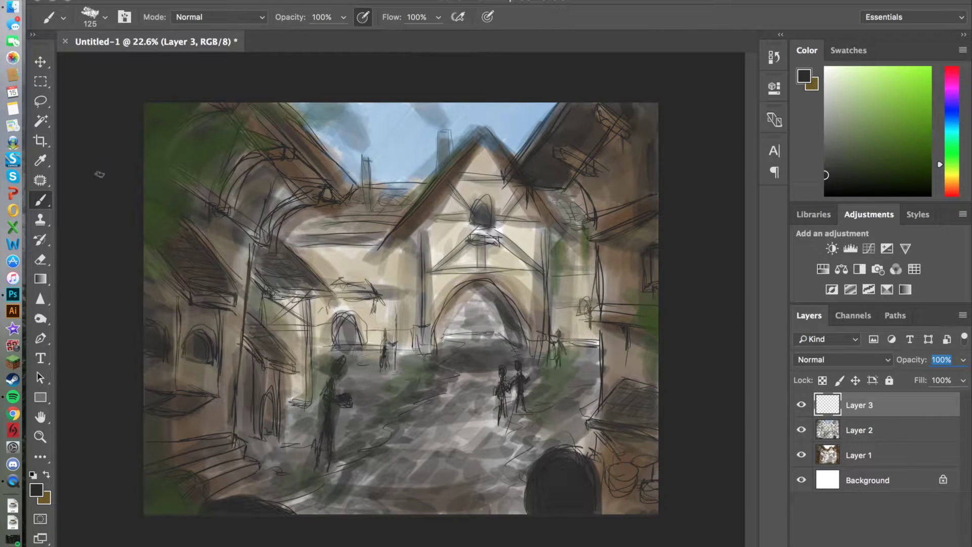
Swap colours, set a light yellow foreground, and return to the Brush.
key("x")
left_click(36, 490)
left_click_drag(412, 274, 344, 171)
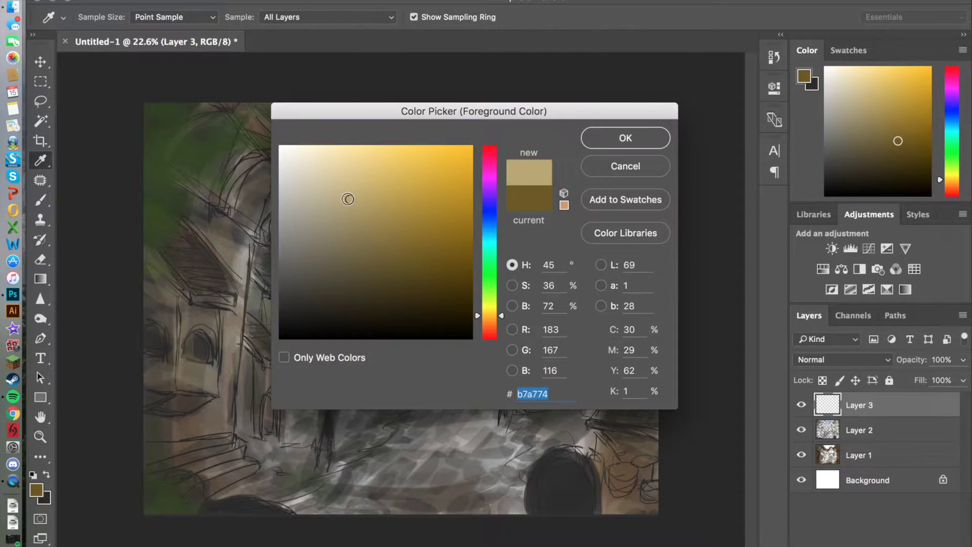
left_click_drag(490, 315, 489, 309)
left_click(625, 138)
key("b")
Paint light yellow over the left wall, roof edge, arched window and top-left corner.
mouse_move(233, 426)
left_mouse_down()
mouse_move(233, 324)
mouse_move(215, 428)
mouse_move(162, 436)
mouse_move(223, 439)
mouse_move(144, 431)
mouse_move(207, 423)
left_mouse_up()
mouse_move(238, 395)
left_mouse_down()
mouse_move(241, 246)
mouse_move(172, 185)
mouse_move(144, 174)
mouse_move(235, 281)
mouse_move(169, 200)
left_mouse_up()
mouse_move(145, 167)
left_mouse_down()
mouse_move(225, 235)
mouse_move(223, 274)
left_mouse_up()
mouse_move(270, 165)
left_mouse_down()
mouse_move(255, 223)
mouse_move(245, 210)
mouse_move(249, 220)
left_mouse_up()
mouse_move(210, 185)
left_mouse_down()
mouse_move(236, 122)
mouse_move(165, 155)
left_mouse_up()
mouse_move(167, 152)
left_mouse_down()
mouse_move(210, 183)
mouse_move(223, 124)
left_mouse_up()
left_click_drag(218, 170, 222, 124)
left_click_drag(147, 134, 159, 99)
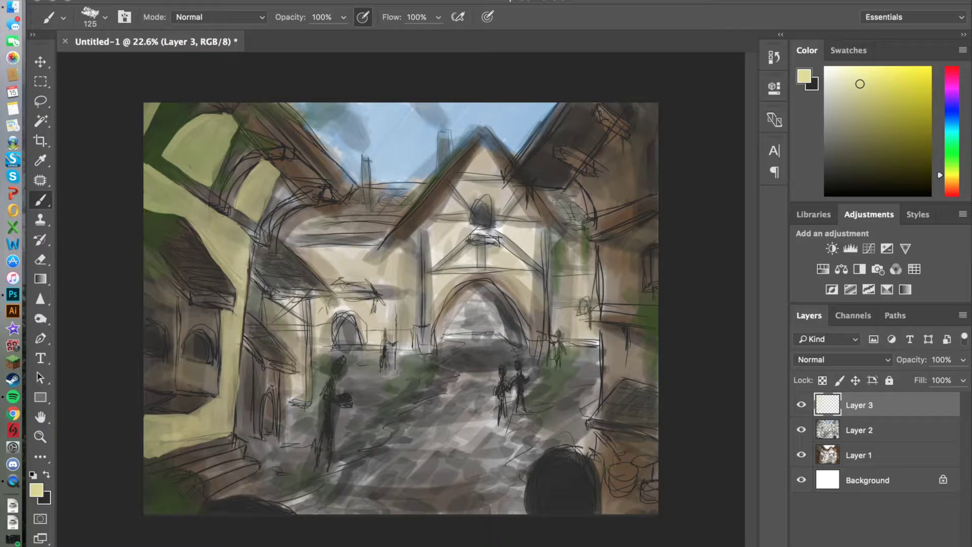
Cover the right building's walls and roof in light yellow down past the stairs.
mouse_move(606, 246)
left_mouse_down()
mouse_move(615, 301)
mouse_move(653, 266)
mouse_move(646, 223)
mouse_move(629, 288)
left_mouse_up()
mouse_move(613, 210)
left_mouse_down()
mouse_move(590, 195)
mouse_move(643, 114)
left_mouse_up()
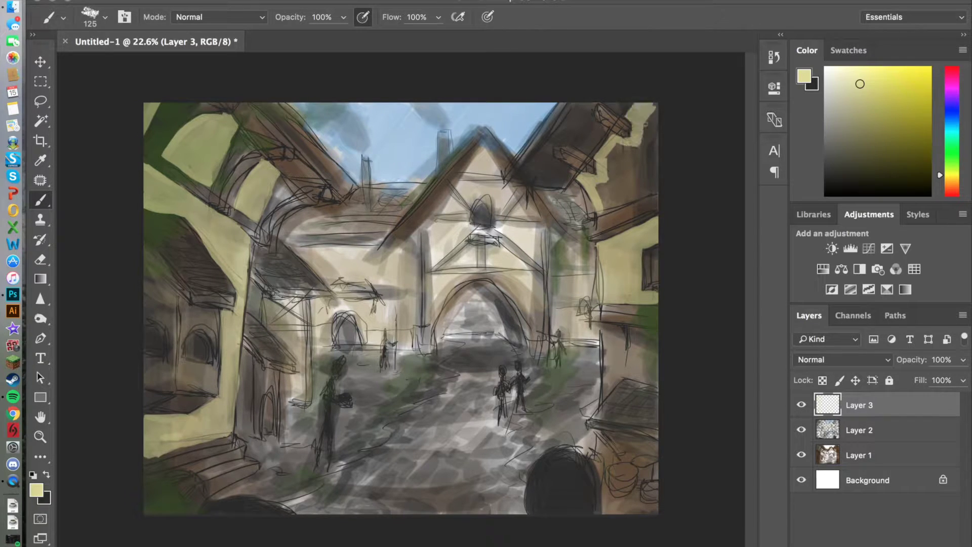
left_click_drag(651, 152, 623, 167)
mouse_move(598, 205)
left_mouse_down()
mouse_move(658, 187)
mouse_move(613, 187)
left_mouse_up()
mouse_move(614, 380)
left_mouse_down()
mouse_move(608, 335)
mouse_move(659, 332)
mouse_move(621, 388)
mouse_move(658, 380)
left_mouse_up()
mouse_move(625, 337)
left_mouse_down()
mouse_move(628, 365)
mouse_move(656, 367)
mouse_move(656, 377)
left_mouse_up()
left_click_drag(611, 433, 658, 453)
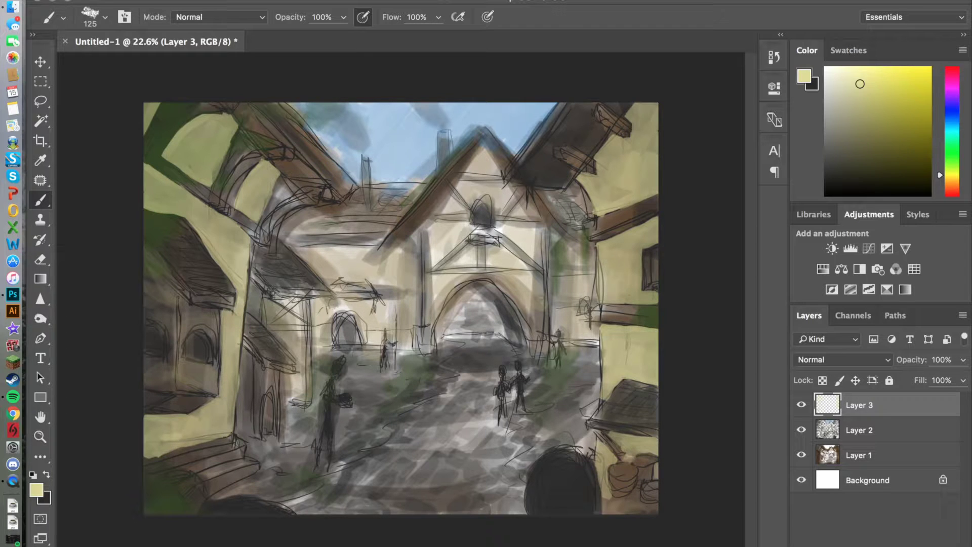
Brush greyish beige around the left building's arched window.
left_click(36, 490)
left_click(299, 172)
left_click(625, 137)
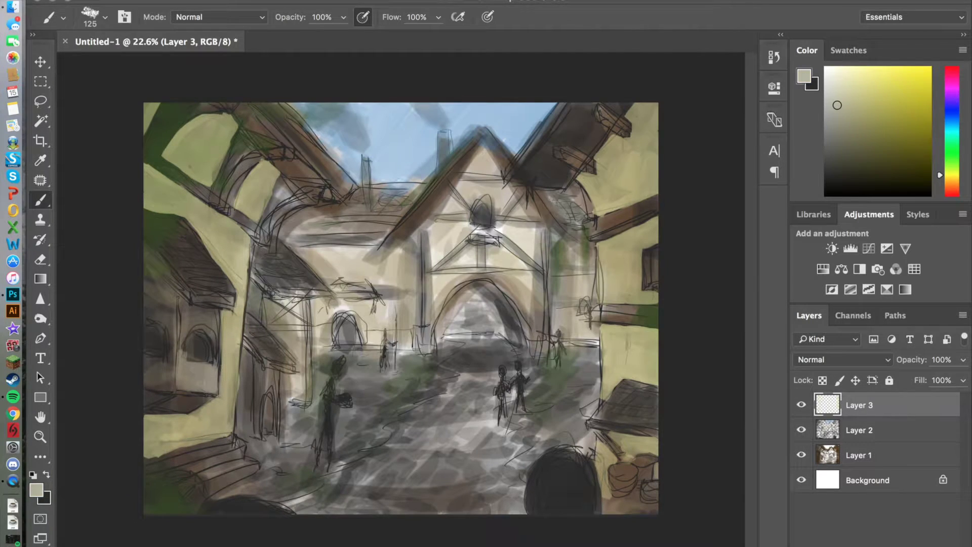
mouse_move(218, 349)
left_mouse_down()
mouse_move(198, 314)
mouse_move(218, 355)
left_mouse_up()
left_click_drag(193, 322, 180, 304)
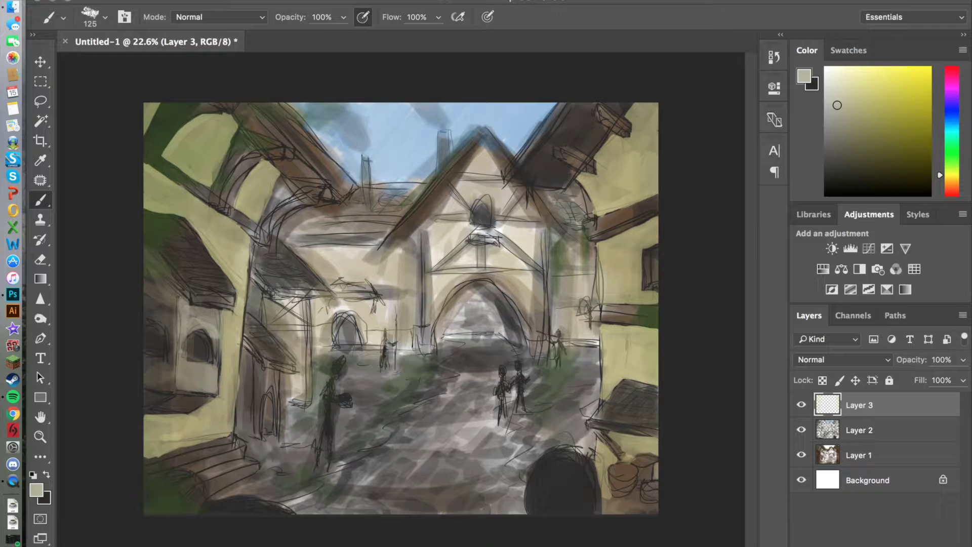
Lighten the upper-left arches and beams, lower-left steps and the wall left of the figure.
mouse_move(228, 236)
left_mouse_down()
mouse_move(271, 208)
mouse_move(350, 126)
left_mouse_up()
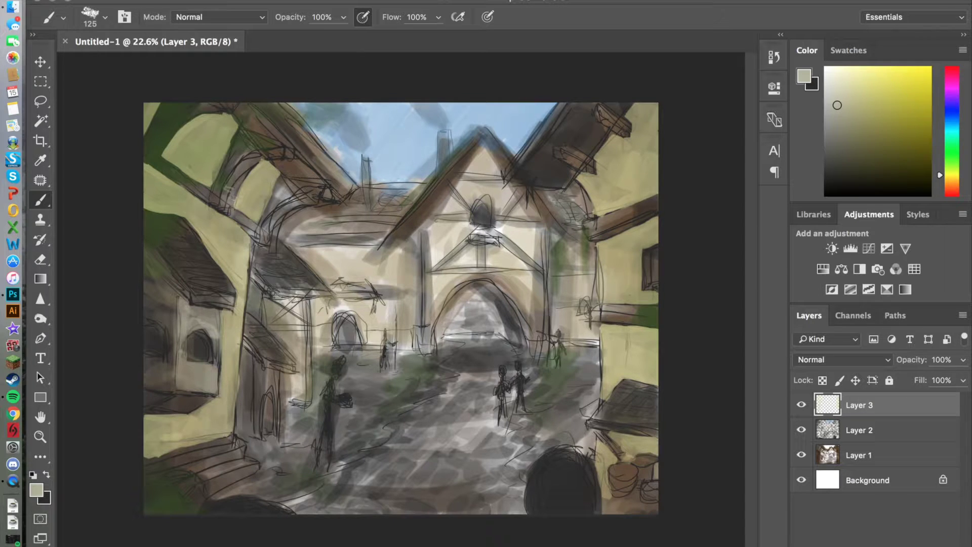
left_click_drag(223, 203, 274, 152)
left_click_drag(152, 152, 217, 107)
left_click_drag(237, 437, 165, 458)
left_click_drag(200, 477, 170, 488)
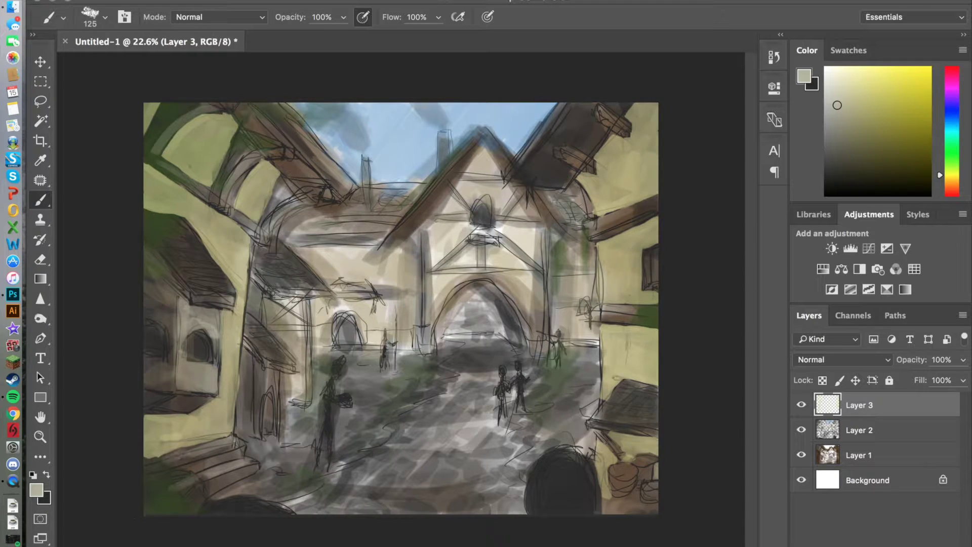
left_click_drag(261, 435, 274, 380)
left_click_drag(276, 413, 253, 364)
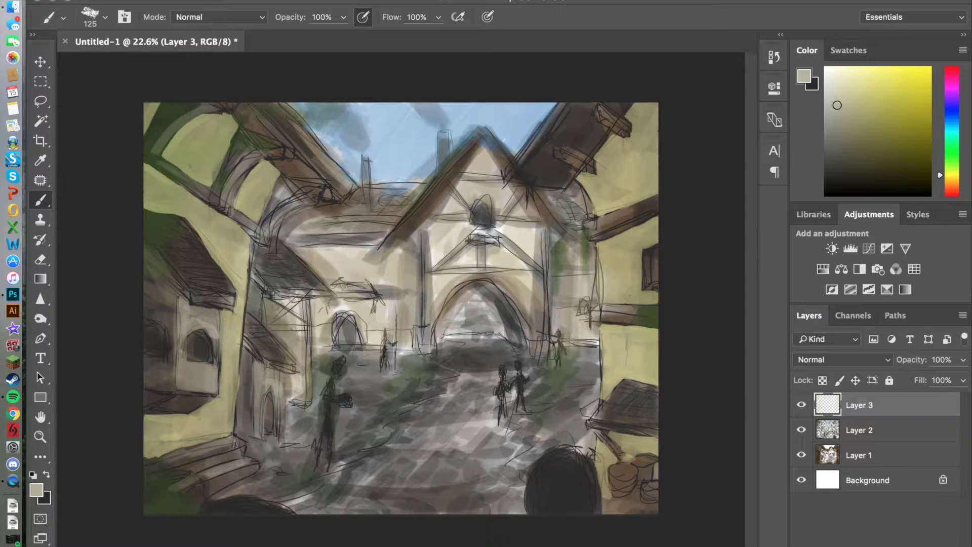
Set the foreground colour to a dark bluish grey.
left_click(36, 490)
left_click(305, 277)
key("Return")
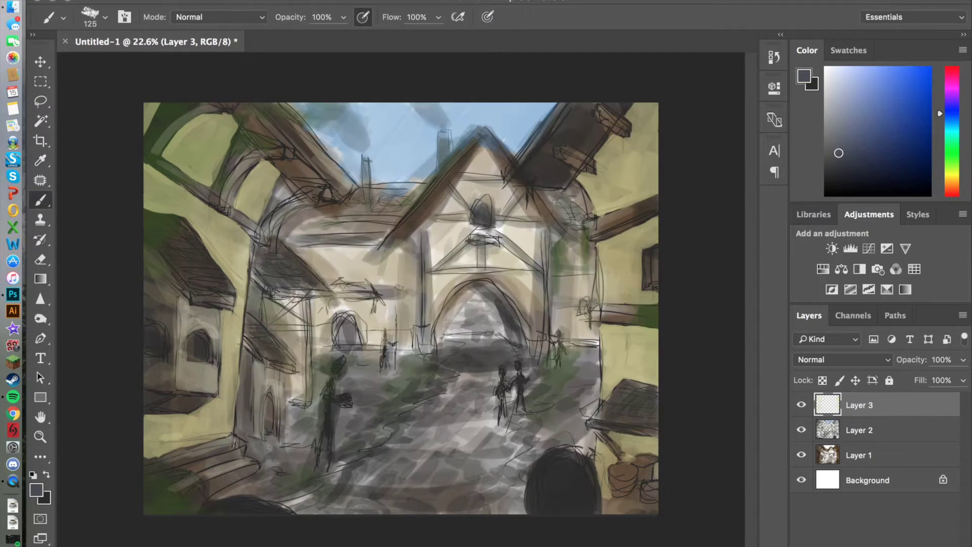
Shade the lower-left wall and ground and the right building edge by the figures dark grey.
left_click(36, 489)
key("Return")
key("b")
mouse_move(251, 446)
left_mouse_down()
mouse_move(289, 440)
mouse_move(349, 349)
left_mouse_up()
mouse_move(311, 398)
left_mouse_down()
mouse_move(275, 455)
mouse_move(278, 493)
mouse_move(374, 349)
mouse_move(398, 426)
left_mouse_up()
left_click_drag(597, 350, 564, 395)
left_click_drag(547, 357, 588, 382)
mouse_move(588, 393)
left_mouse_down()
mouse_move(600, 413)
mouse_move(570, 450)
mouse_move(557, 443)
left_mouse_up()
Add dark grey to the ground by the barrels, the beams, left wall and lower-left steps.
mouse_move(537, 383)
left_mouse_down()
mouse_move(532, 459)
mouse_move(511, 512)
left_mouse_up()
left_click_drag(602, 494, 656, 513)
left_click_drag(593, 314, 643, 327)
left_click_drag(570, 162, 610, 145)
mouse_move(241, 152)
left_mouse_down()
mouse_move(223, 195)
mouse_move(237, 163)
left_mouse_up()
left_click_drag(276, 208, 317, 185)
mouse_move(146, 252)
left_mouse_down()
mouse_move(167, 299)
mouse_move(175, 367)
left_mouse_up()
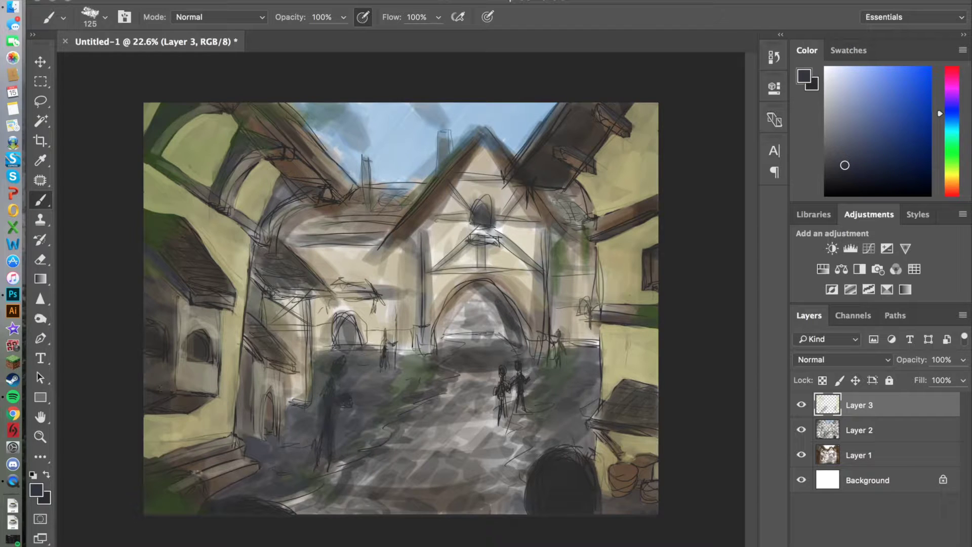
left_click_drag(194, 504, 198, 492)
Set a dark magenta foreground and shrink the brush to size 80.
left_click(36, 490)
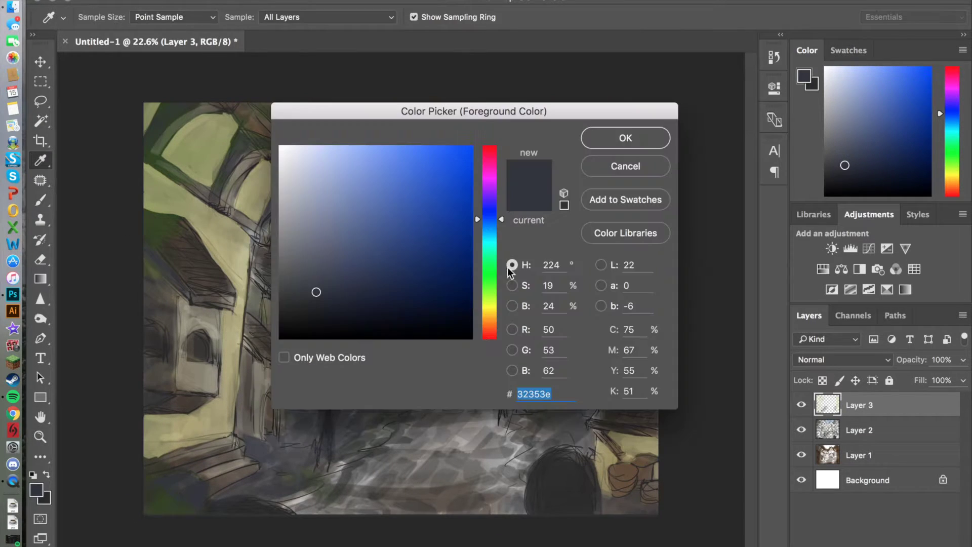
left_click_drag(488, 211, 488, 166)
left_click(362, 298)
left_click(624, 135)
key("bracketleft")
key("bracketleft")
key("bracketleft")
Darken the arched doorways, small windows, barrels and round gate window in dark magenta.
mouse_move(340, 322)
left_mouse_down()
mouse_move(357, 347)
mouse_move(353, 326)
left_mouse_up()
left_click_drag(189, 356, 204, 339)
mouse_move(268, 428)
left_mouse_down()
mouse_move(269, 398)
mouse_move(272, 432)
left_mouse_up()
mouse_move(625, 488)
left_mouse_down()
mouse_move(652, 492)
mouse_move(636, 472)
left_mouse_up()
left_click_drag(633, 431, 655, 432)
left_click_drag(656, 257, 656, 280)
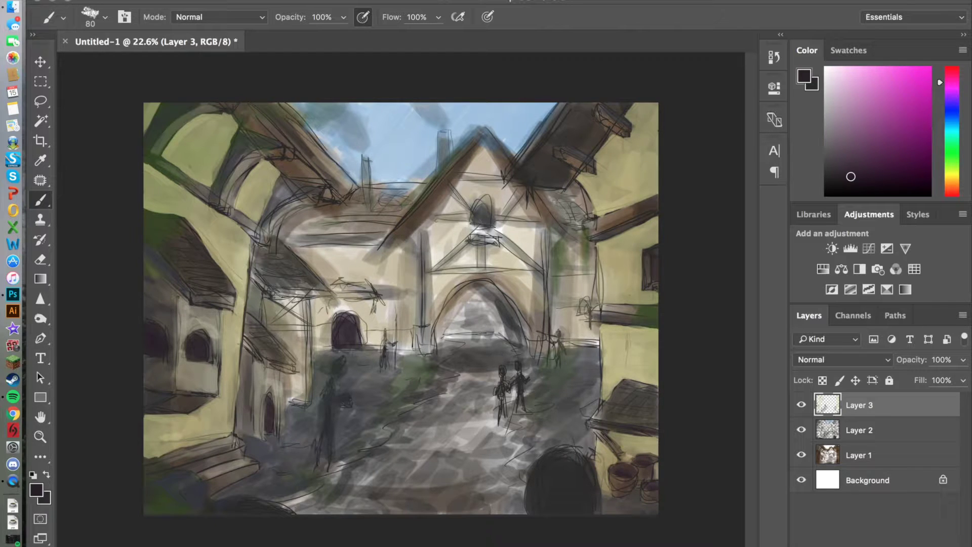
left_click_drag(479, 205, 501, 243)
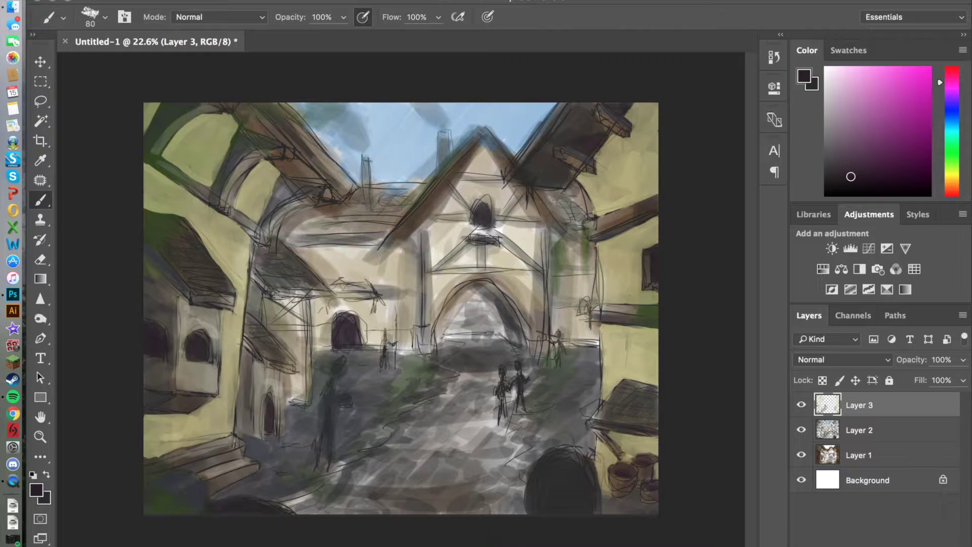
Lighten the left pillar, steps, roof edge and right wall with a light beige.
left_click(36, 489)
left_click(193, 228)
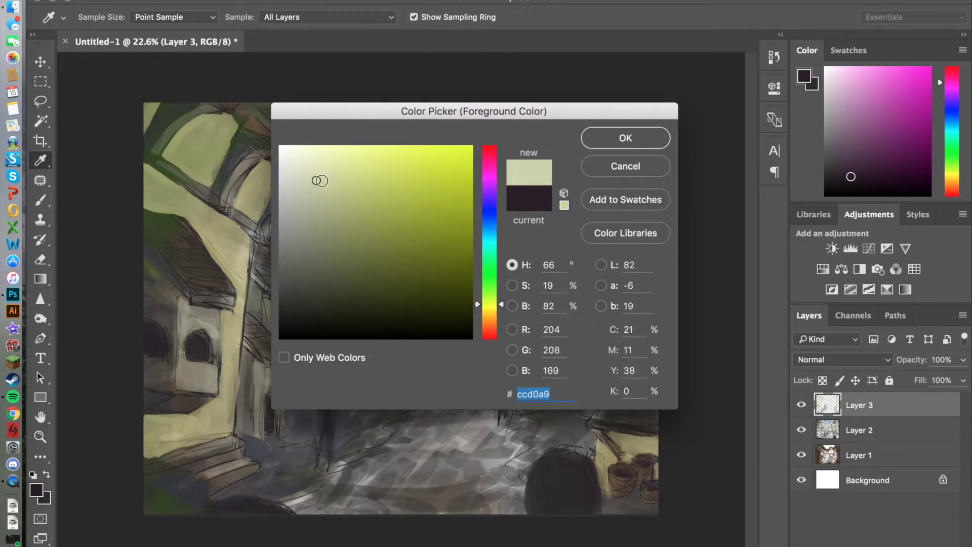
left_click(623, 135)
mouse_move(288, 400)
left_mouse_down()
mouse_move(306, 359)
mouse_move(266, 301)
mouse_move(299, 375)
mouse_move(284, 309)
mouse_move(298, 360)
left_mouse_up()
mouse_move(266, 327)
left_mouse_down()
mouse_move(301, 367)
mouse_move(306, 405)
left_mouse_up()
mouse_move(304, 302)
left_mouse_down()
mouse_move(276, 362)
mouse_move(303, 344)
left_mouse_up()
mouse_move(258, 436)
left_mouse_down()
mouse_move(266, 373)
mouse_move(283, 372)
left_mouse_up()
left_click_drag(261, 405, 266, 357)
left_click_drag(218, 443, 253, 464)
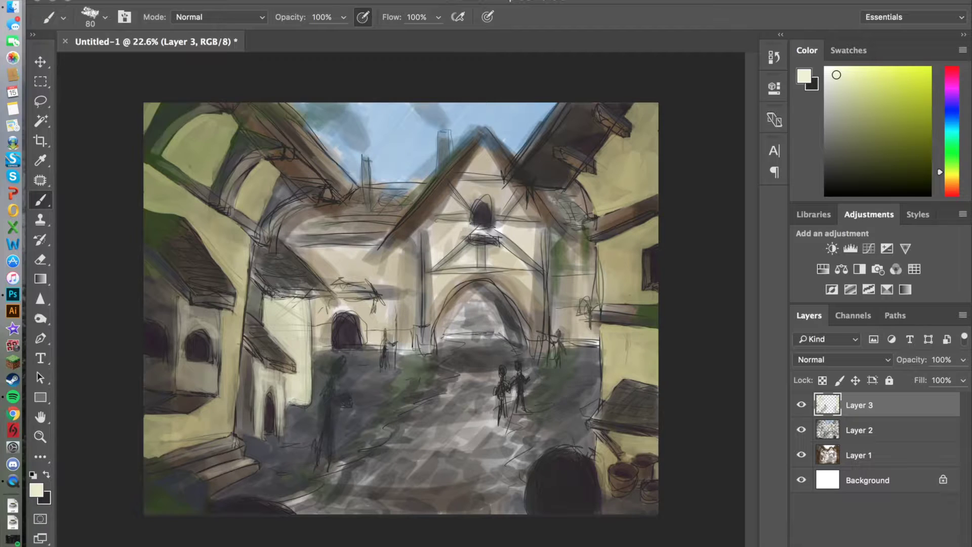
left_click_drag(535, 145, 504, 177)
left_click_drag(598, 310, 624, 307)
left_click_drag(588, 229, 618, 217)
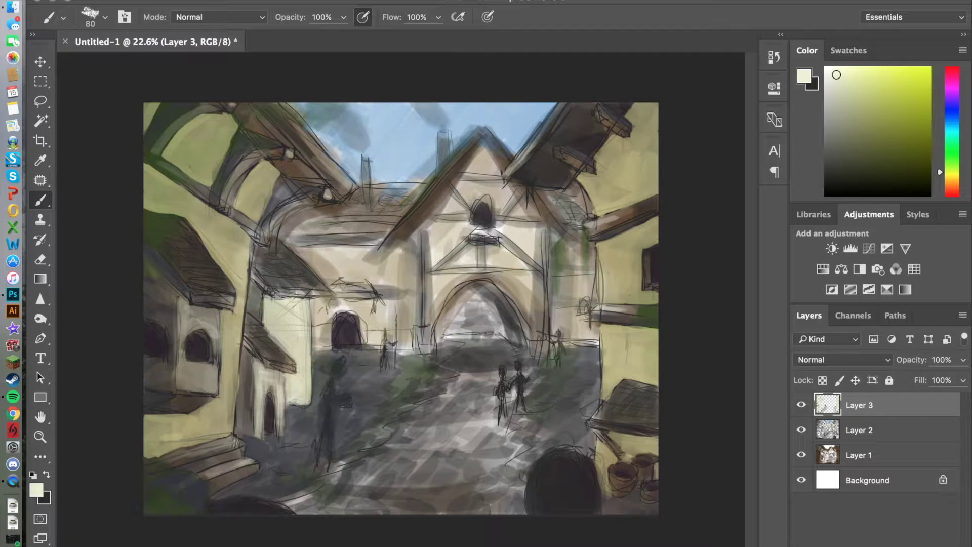
Darken the upper-left roof beams and central arch at brush size 60, then add Layer 4.
key("bracketleft")
key("bracketleft")
key("x")
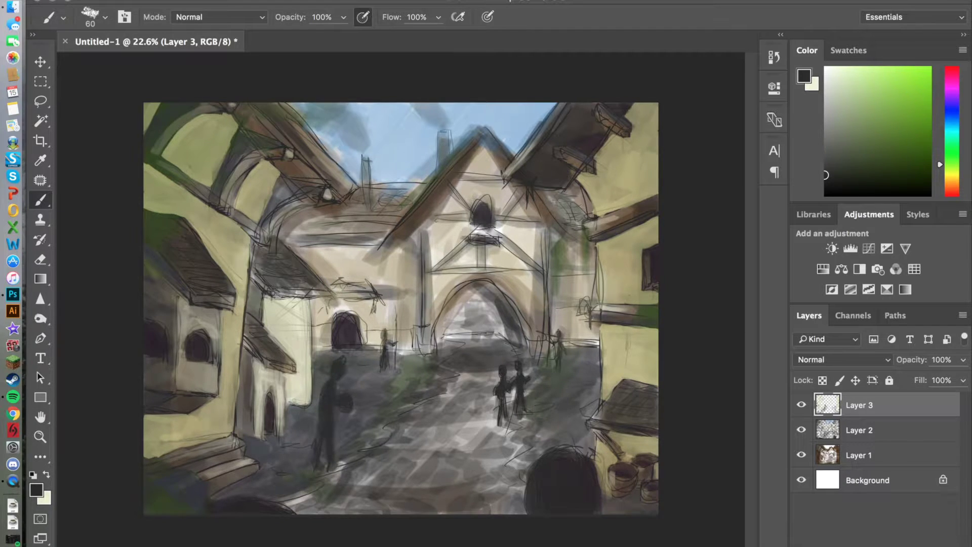
left_click_drag(279, 176, 321, 161)
left_click_drag(241, 139, 283, 107)
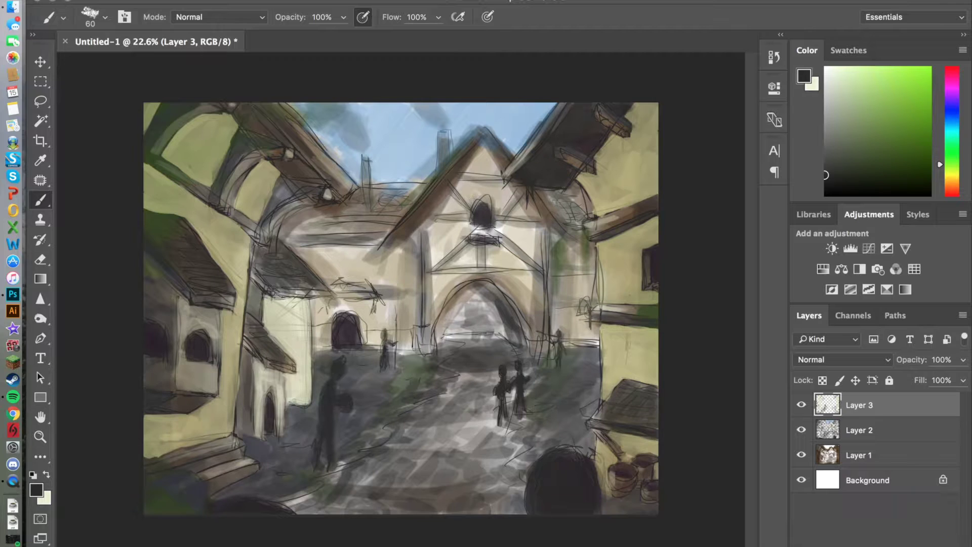
left_click_drag(568, 450, 600, 501)
mouse_move(489, 291)
left_mouse_down()
mouse_move(512, 338)
mouse_move(458, 282)
left_mouse_up()
key("ctrl+shift+alt+n")
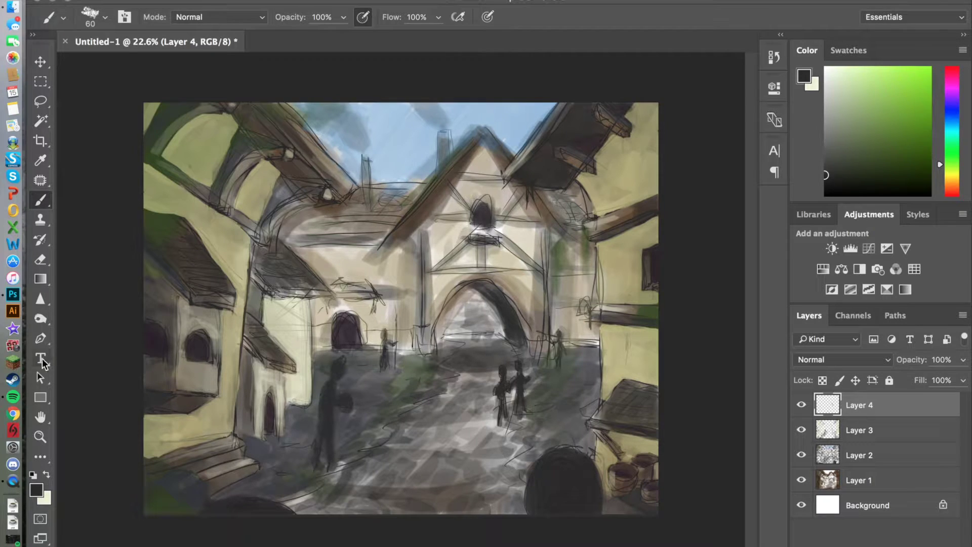
Paint a brown shade over the left roof area and the walls beside the arch.
key("x")
left_click(36, 490)
left_click(368, 214)
left_click(490, 327)
left_click(367, 256)
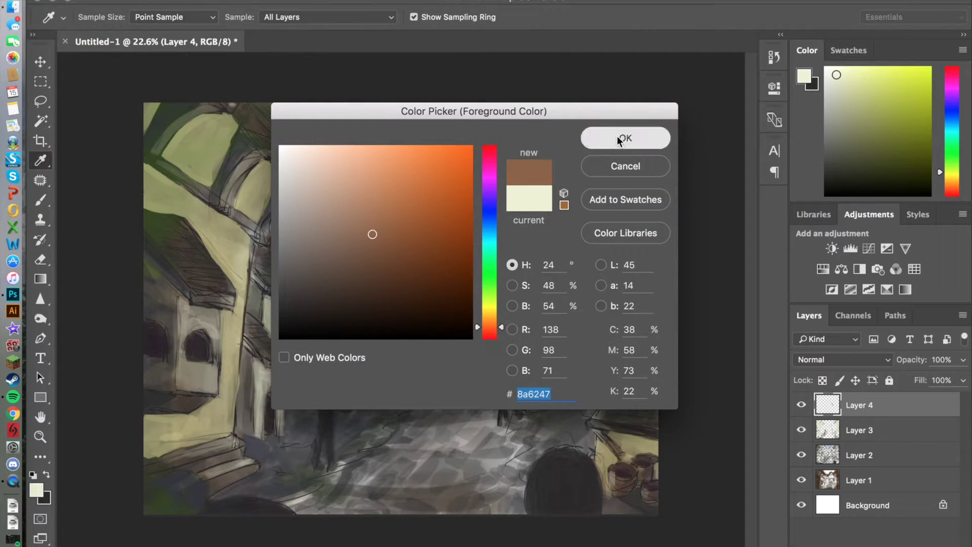
left_click(620, 138)
key("b")
mouse_move(293, 254)
left_mouse_down()
mouse_move(410, 247)
mouse_move(413, 350)
mouse_move(395, 256)
mouse_move(373, 342)
mouse_move(350, 259)
mouse_move(319, 304)
mouse_move(324, 349)
left_mouse_up()
mouse_move(332, 316)
left_mouse_down()
mouse_move(369, 269)
mouse_move(390, 279)
left_mouse_up()
mouse_move(557, 344)
left_mouse_down()
mouse_move(556, 261)
mouse_move(575, 248)
mouse_move(577, 342)
left_mouse_up()
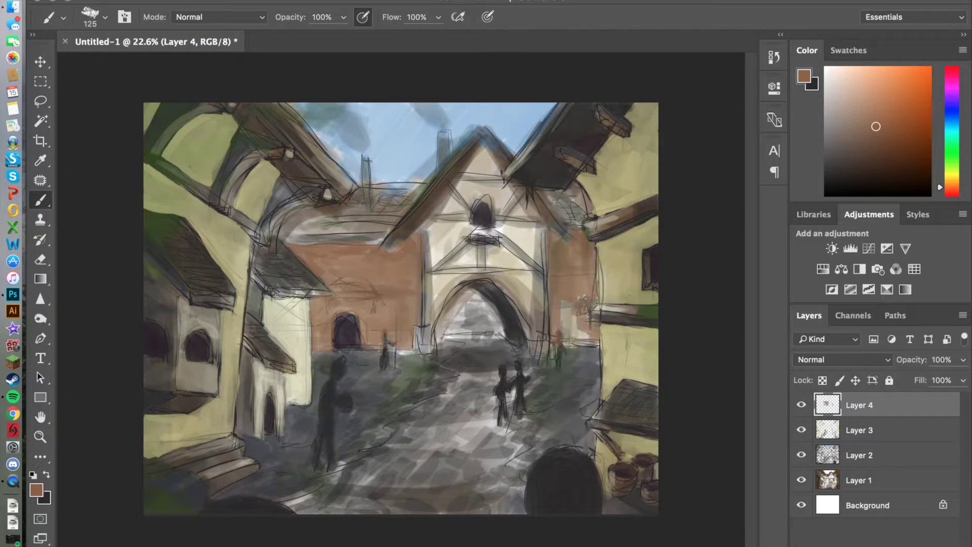
left_click_drag(582, 304, 584, 305)
left_click_drag(324, 315, 373, 332)
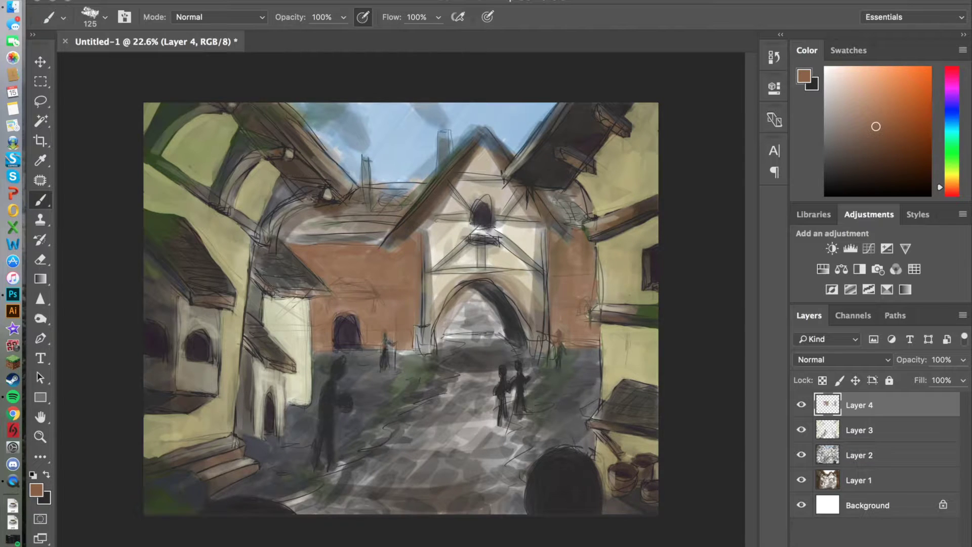
Outline the gatehouse's left and right roof edges in dark brown at brush size 70.
left_click(804, 76)
left_click(372, 260)
left_click(623, 137)
key("bracketleft")
key("bracketleft")
key("bracketleft")
left_click_drag(387, 254, 486, 136)
left_click_drag(405, 233, 482, 131)
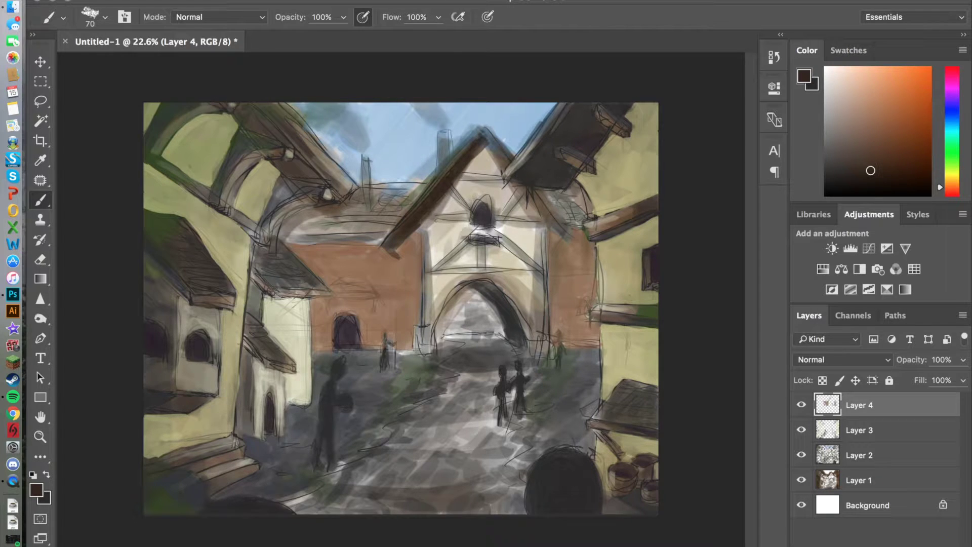
left_click_drag(501, 173, 565, 240)
left_click_drag(529, 211, 565, 238)
left_click_drag(522, 187, 568, 234)
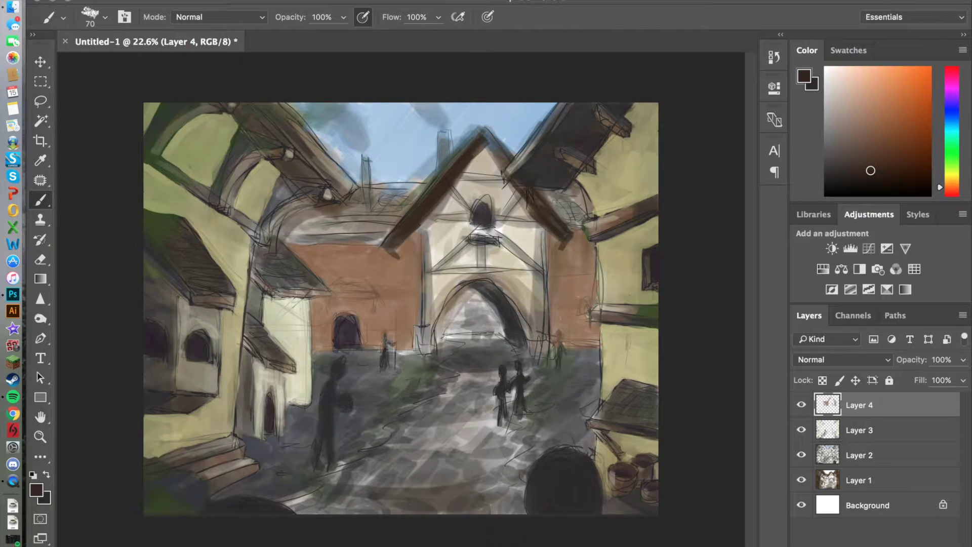
left_click_drag(481, 131, 509, 167)
Draw the gate's timber posts, horizontal and gable beams, and trace the gate arch.
left_click_drag(424, 325, 423, 223)
left_click_drag(546, 228, 546, 329)
mouse_move(429, 271)
left_mouse_down()
mouse_move(481, 228)
mouse_move(535, 271)
left_mouse_up()
mouse_move(471, 268)
left_mouse_down()
mouse_move(538, 268)
mouse_move(481, 225)
mouse_move(492, 200)
left_mouse_up()
mouse_move(499, 220)
left_mouse_down()
mouse_move(522, 195)
mouse_move(448, 217)
left_mouse_up()
left_click_drag(454, 181, 509, 172)
left_click_drag(427, 219, 538, 221)
left_click_drag(456, 285, 429, 346)
left_click_drag(443, 314, 530, 337)
left_click_drag(495, 282, 535, 345)
Shade the roofs on both sides of the gate and add a beam above the left doorway.
mouse_move(281, 231)
left_mouse_down()
mouse_move(413, 183)
mouse_move(374, 220)
mouse_move(308, 237)
left_mouse_up()
mouse_move(540, 218)
left_mouse_down()
mouse_move(573, 188)
mouse_move(559, 226)
left_mouse_up()
left_click_drag(594, 196, 580, 218)
left_click_drag(552, 198, 573, 205)
left_click_drag(294, 237, 395, 198)
left_click_drag(582, 190, 565, 217)
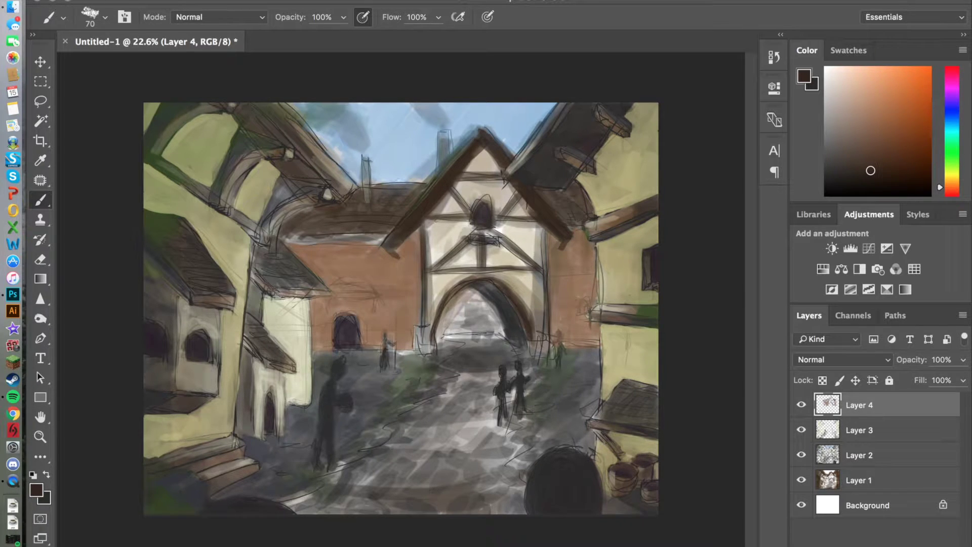
left_click_drag(334, 284, 375, 295)
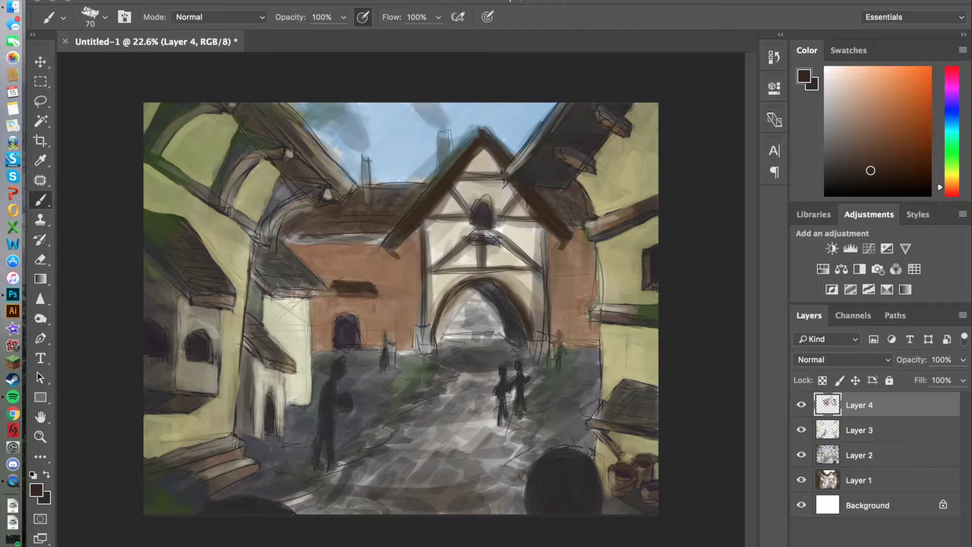
Cross the brick walls with horizontal and diagonal dark timbers.
left_click_drag(552, 273, 603, 273)
left_click_drag(590, 280, 552, 282)
left_click_drag(560, 340, 607, 344)
mouse_move(340, 273)
left_mouse_down()
mouse_move(420, 276)
mouse_move(324, 279)
mouse_move(387, 245)
mouse_move(421, 269)
left_mouse_up()
left_click_drag(548, 269, 602, 242)
left_click_drag(301, 257, 314, 246)
Draw crossed timbers, a post and a beam on the pale left wall.
left_click_drag(266, 328, 305, 328)
mouse_move(306, 293)
left_mouse_down()
mouse_move(264, 330)
mouse_move(306, 329)
left_mouse_up()
left_click_drag(264, 293, 301, 322)
left_click_drag(307, 362, 309, 408)
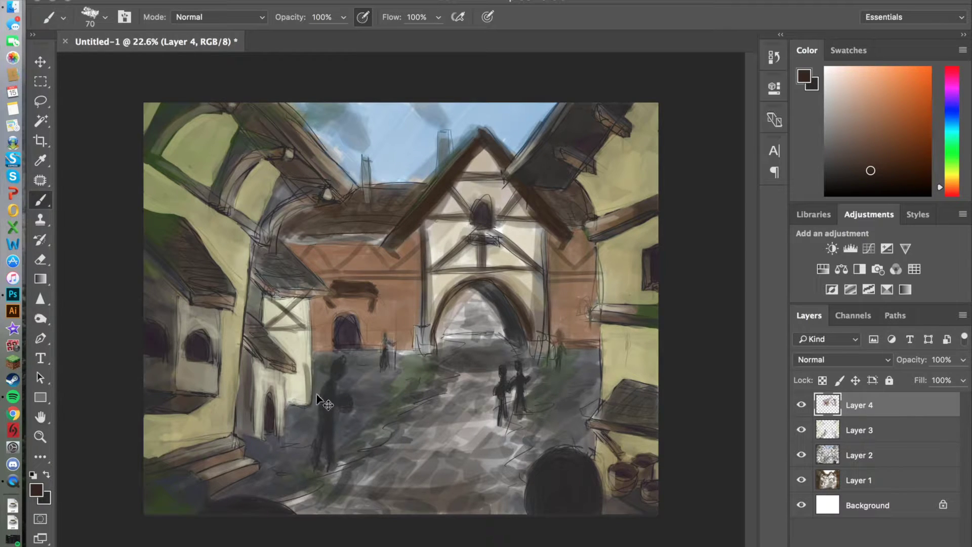
left_click_drag(308, 296, 310, 402)
left_click_drag(267, 329, 315, 330)
Darken the right wall edges and the left arch, undoing one stray stroke.
left_click_drag(601, 242, 603, 303)
left_click_drag(598, 179, 580, 215)
left_click_drag(605, 323, 599, 465)
mouse_move(233, 430)
left_mouse_down()
mouse_move(251, 243)
mouse_move(276, 175)
left_mouse_up()
mouse_move(236, 177)
left_mouse_down()
mouse_move(214, 131)
mouse_move(212, 181)
left_mouse_up()
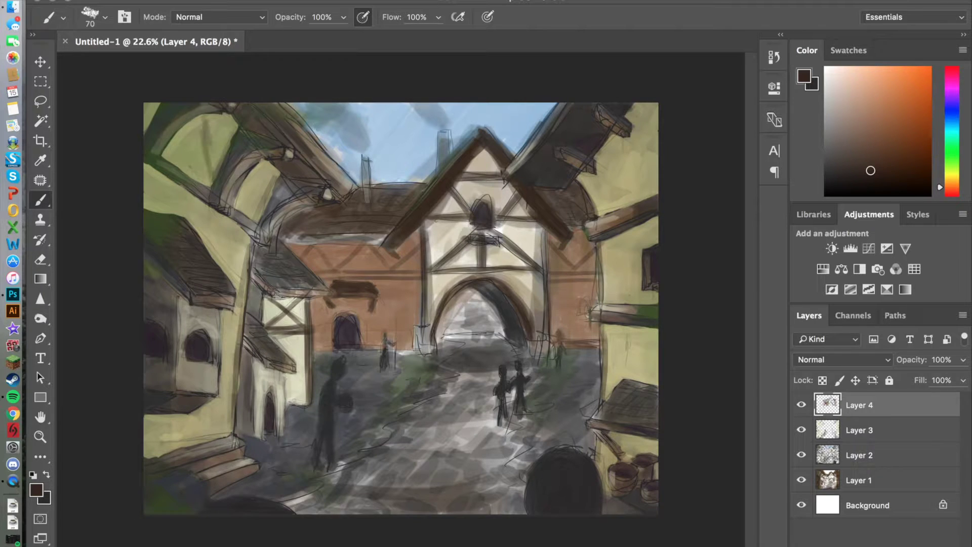
key("ctrl+z")
At brush size 200, darken the upper-right overhang and the left building's roofs, walls and eave.
key("bracketright")
key("bracketright")
key("bracketright")
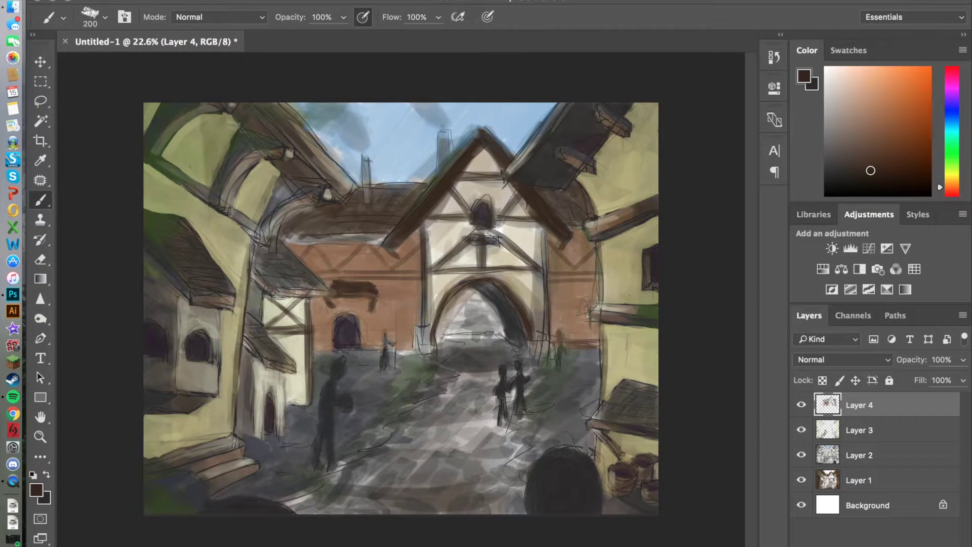
left_click_drag(633, 107, 656, 119)
left_click_drag(607, 235, 655, 226)
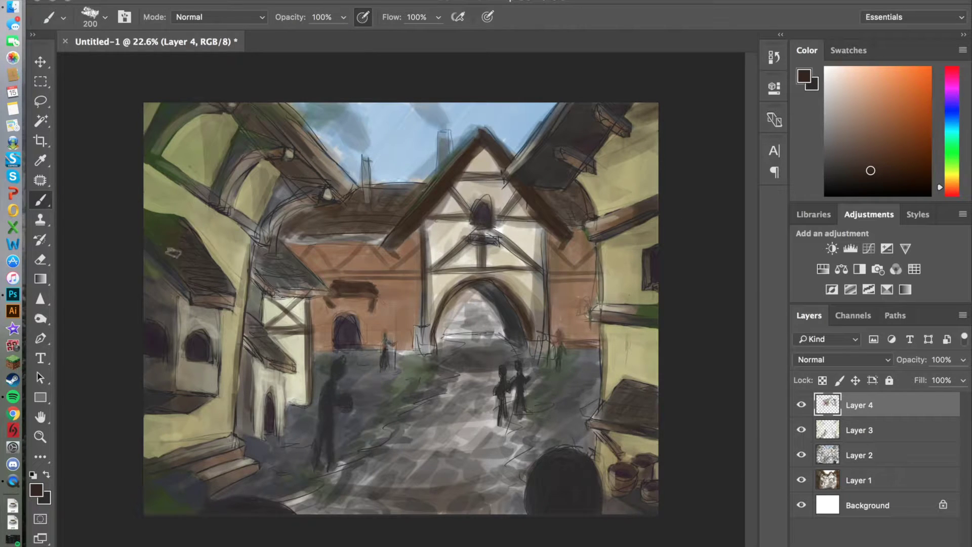
left_click_drag(253, 255, 312, 287)
left_click_drag(307, 160, 349, 193)
mouse_move(187, 436)
left_mouse_down()
mouse_move(147, 413)
mouse_move(177, 339)
mouse_move(228, 304)
left_mouse_up()
mouse_move(238, 374)
left_mouse_down()
mouse_move(276, 367)
mouse_move(245, 430)
left_mouse_up()
left_click_drag(152, 190, 261, 241)
left_click_drag(132, 162, 223, 223)
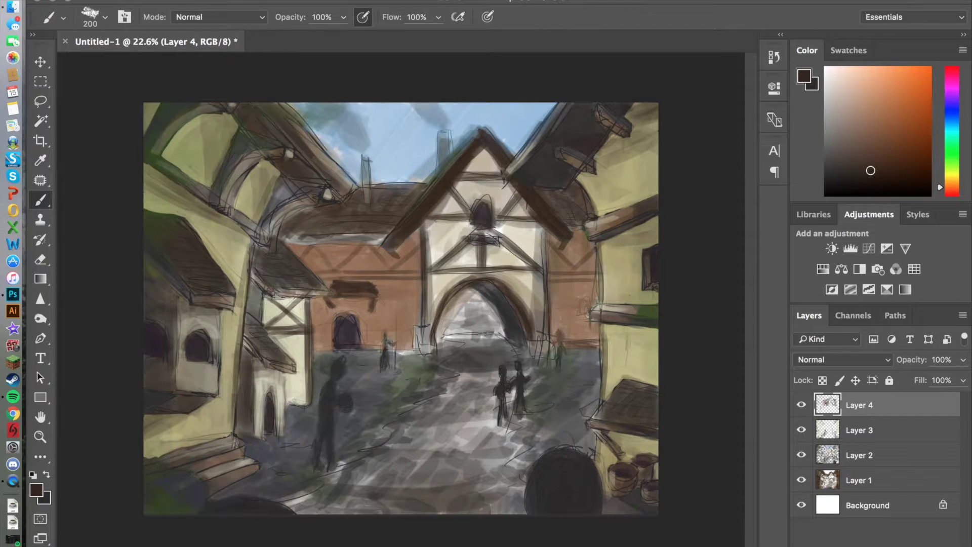
Darken the inside of the central archway and the timber beam to its left.
left_click_drag(487, 293, 499, 336)
left_click_drag(464, 294, 451, 339)
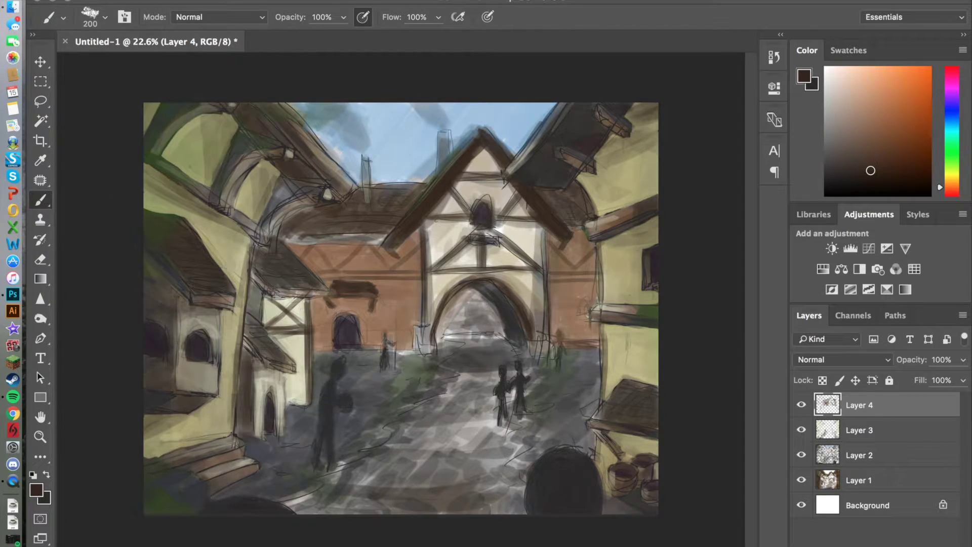
left_click_drag(416, 231, 411, 350)
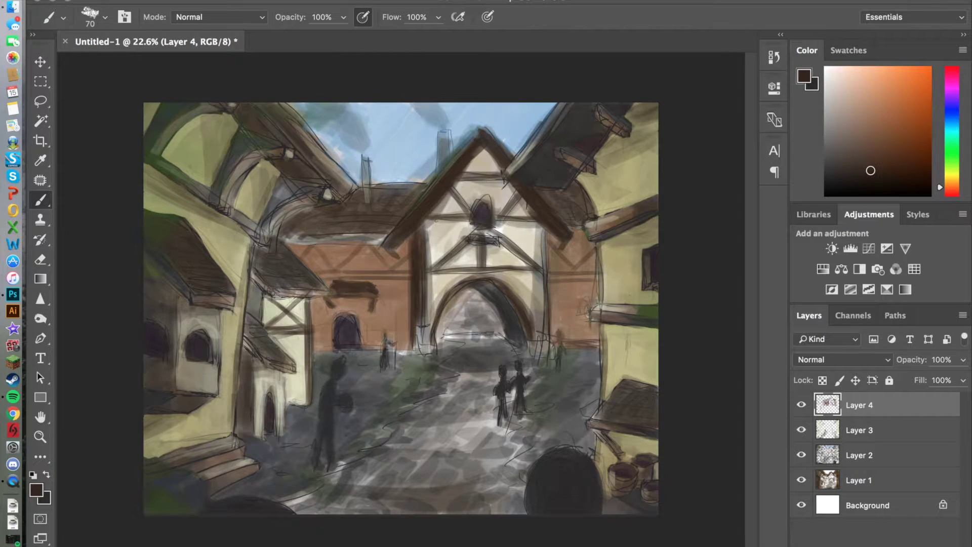
left_click(37, 490)
Paint darker grey smoke plumes above the chimneys with a size-175 brush.
left_click(306, 274)
left_click(625, 136)
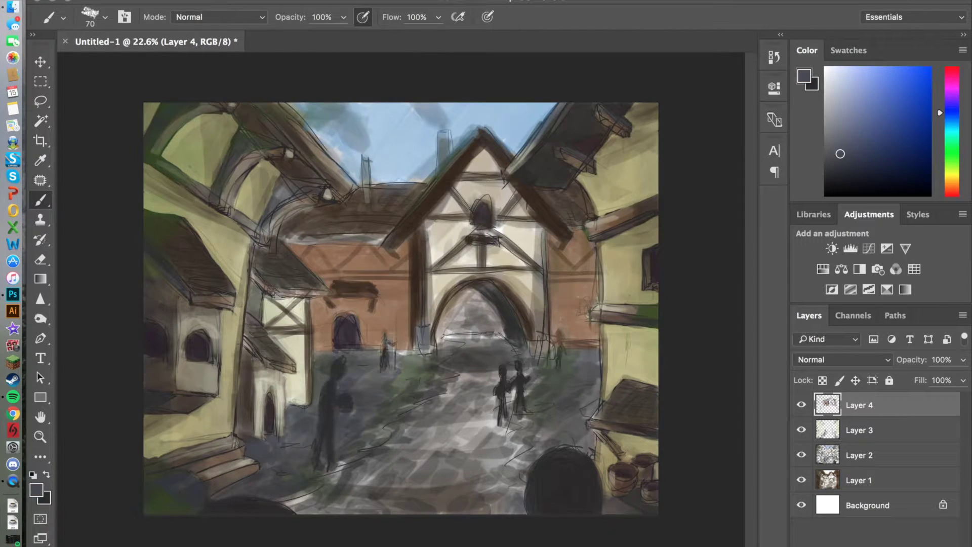
left_click(47, 489)
left_click(306, 243)
left_click(625, 136)
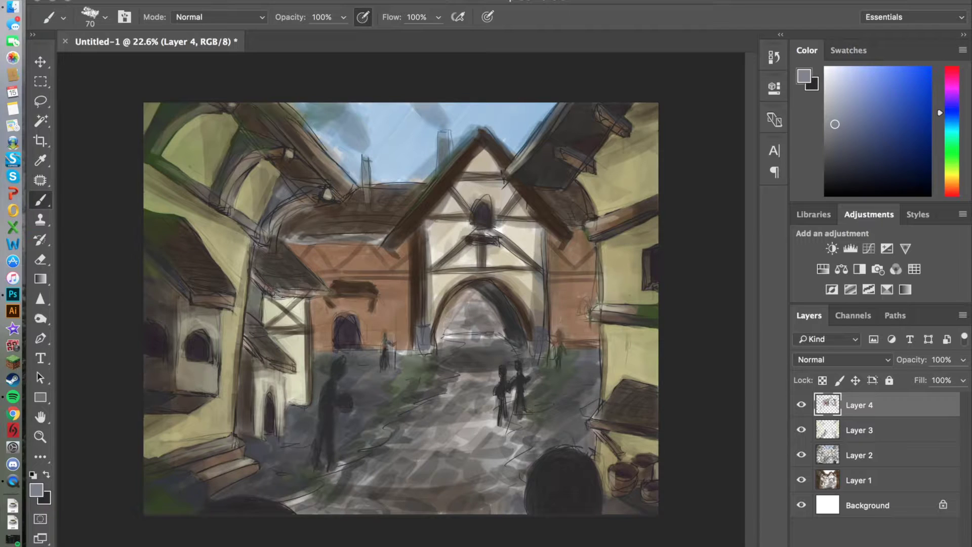
left_click(36, 490)
left_click(303, 282)
left_click(625, 137)
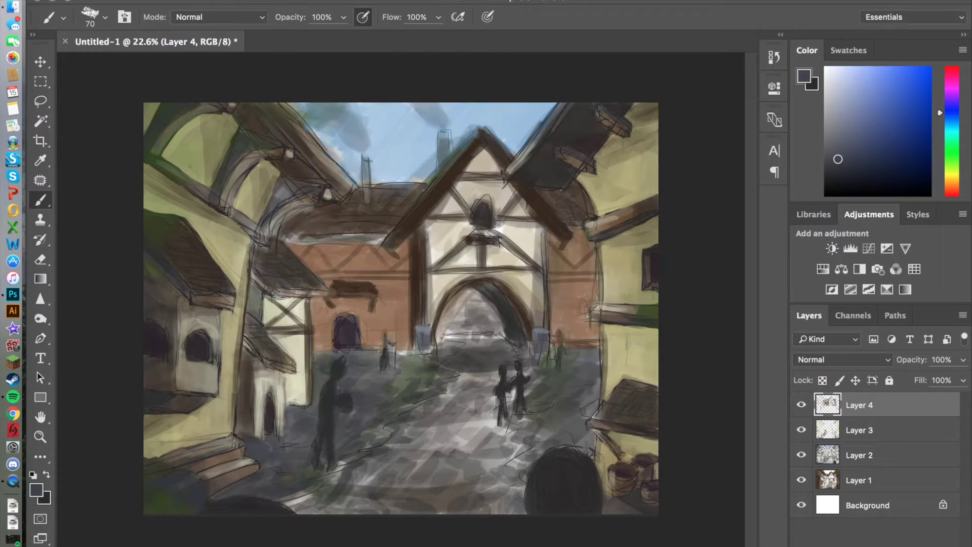
key("bracketright")
key("bracketright")
key("bracketright")
left_click_drag(445, 130, 422, 107)
left_click_drag(360, 152, 335, 109)
left_click_drag(438, 124, 426, 99)
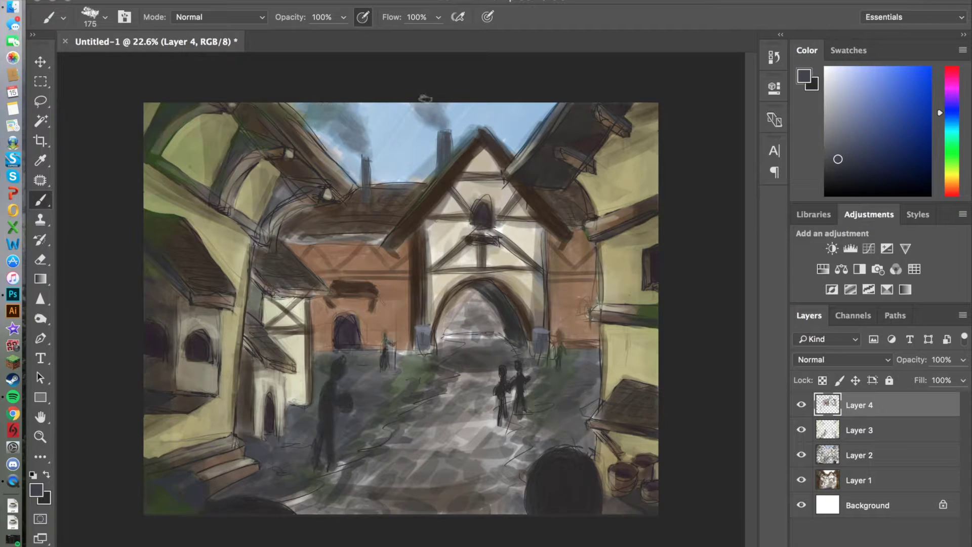
On a new layer above Layer 1, paint sampled brown over gatehouse beams, roofs and the cobblestone street.
left_click(36, 490)
left_click(625, 471)
left_click(613, 143)
left_click(859, 481)
key("ctrl+shift+alt+n")
left_click_drag(456, 223, 430, 263)
left_click_drag(486, 208, 541, 314)
left_click_drag(522, 152, 456, 266)
left_click_drag(284, 243, 387, 236)
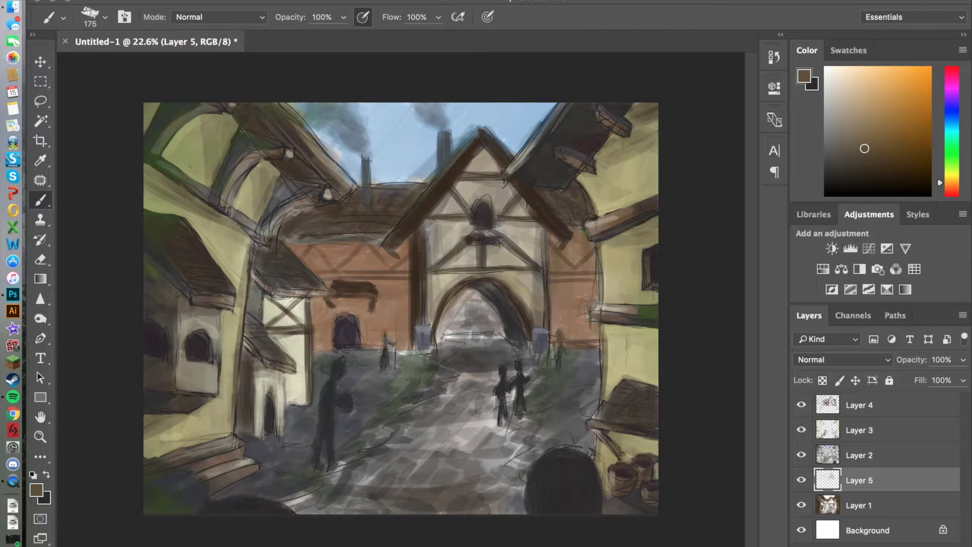
left_click_drag(252, 266, 303, 314)
mouse_move(304, 502)
left_mouse_down()
mouse_move(375, 448)
mouse_move(497, 456)
left_mouse_up()
left_click_drag(395, 446, 486, 365)
left_click_drag(405, 354, 496, 344)
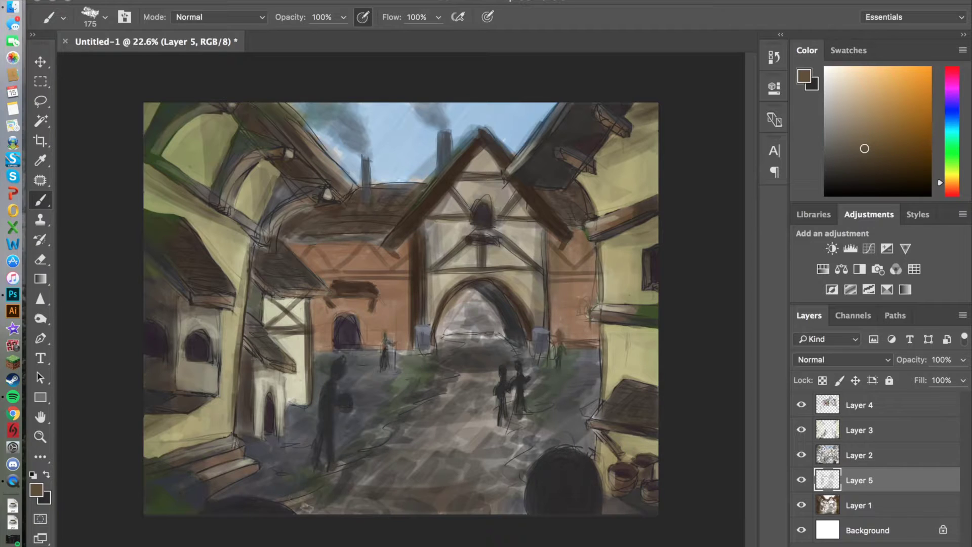
Paint soft pale clouds into the sky and fill around them with blue.
left_click(36, 490)
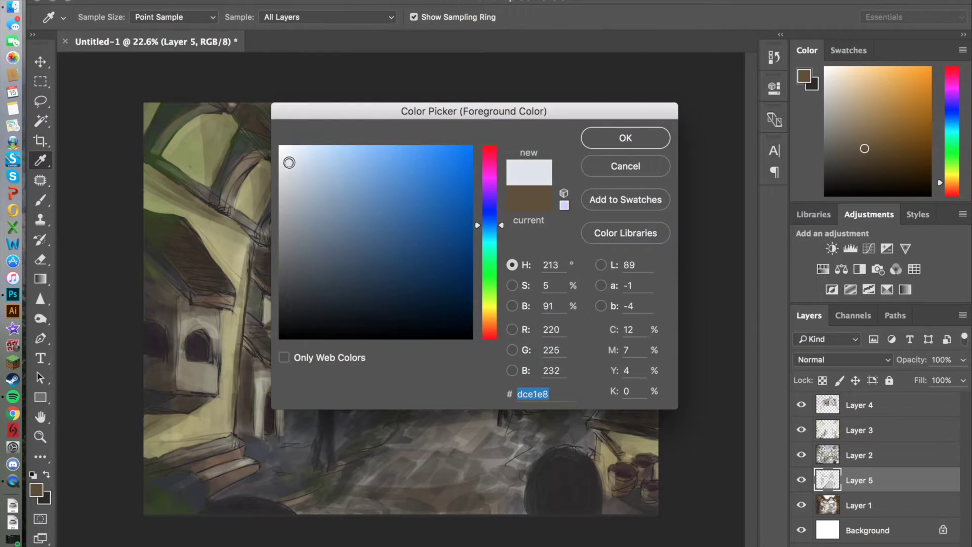
key("Return")
left_click_drag(385, 126, 435, 142)
left_click_drag(466, 111, 537, 109)
left_click_drag(416, 134, 365, 142)
left_click(36, 490)
left_click(419, 189)
left_click(625, 136)
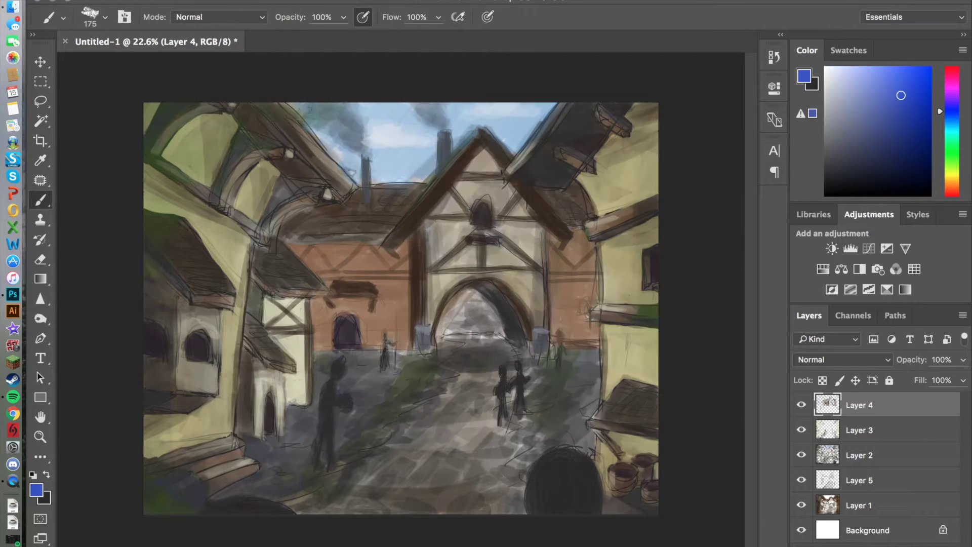
mouse_move(375, 147)
left_mouse_down()
mouse_move(458, 105)
mouse_move(519, 131)
left_mouse_up()
Hide Layer 3 to compare, then add a new empty layer above Layer 4 and zoom in.
left_click(881, 436)
left_click(802, 430)
left_click(861, 406)
key("ctrl+alt+shift+n")
key("ctrl+plus")
Paint dark brown over the roof around the chimney and the central gable's left beam.
scroll(400, 299, "up", 3)
left_click(36, 490)
left_click(625, 136)
mouse_move(324, 238)
left_mouse_down()
mouse_move(261, 246)
mouse_move(145, 304)
left_mouse_up()
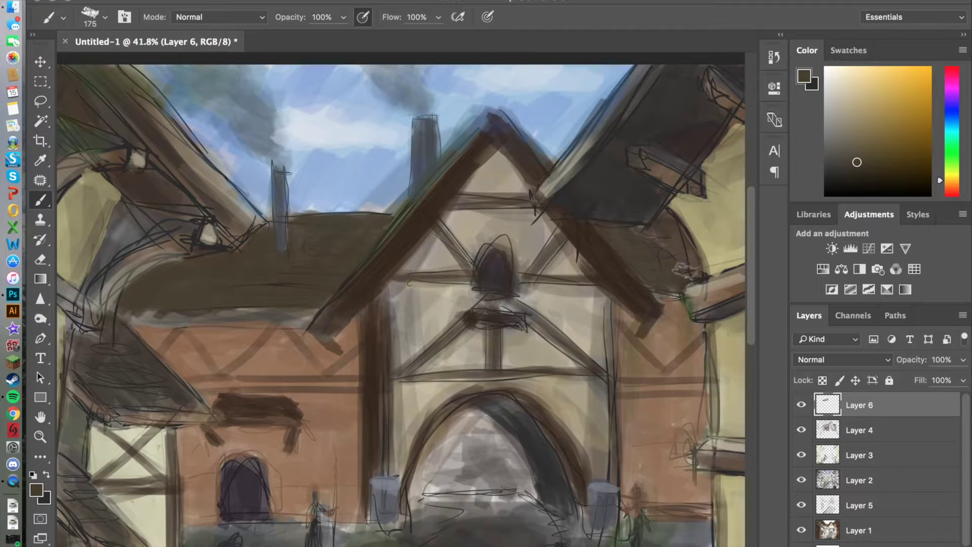
mouse_move(378, 306)
left_mouse_down()
mouse_move(476, 197)
mouse_move(502, 152)
left_mouse_up()
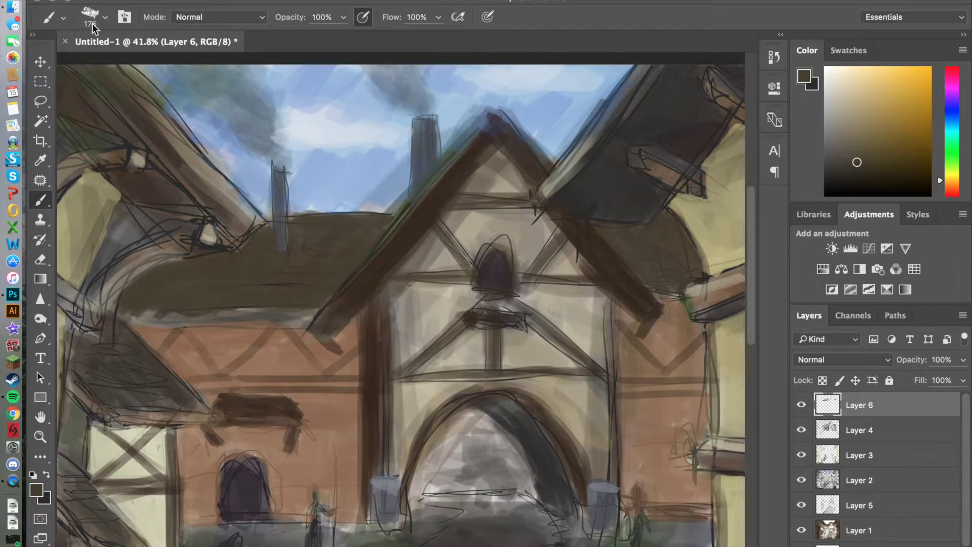
With a smaller, very dark brush, darken the gable's right side and its upper and middle beams.
left_click(36, 490)
left_click(393, 287)
left_click(630, 137)
key("bracketleft")
key("bracketleft")
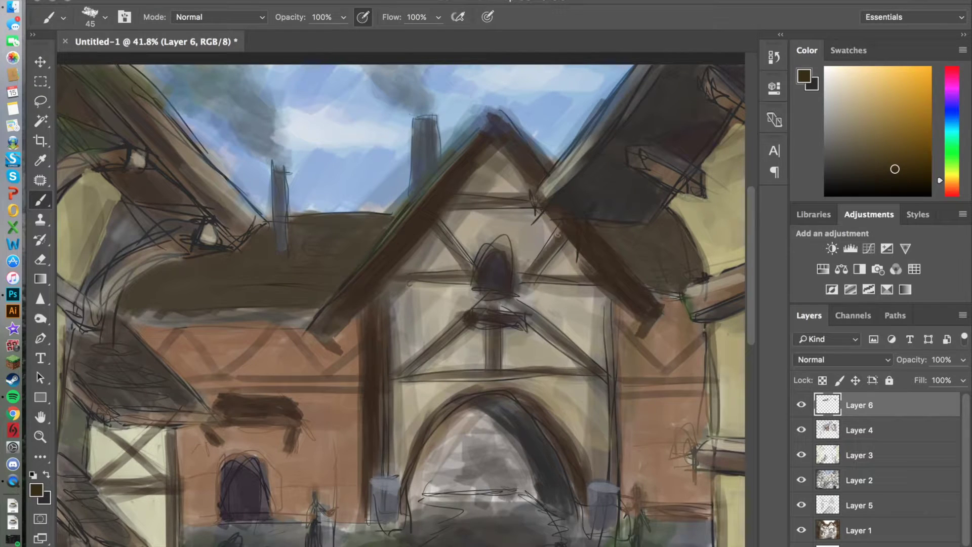
left_click(217, 26)
left_click(36, 490)
left_click(393, 288)
left_click(626, 138)
left_click_drag(560, 231, 529, 273)
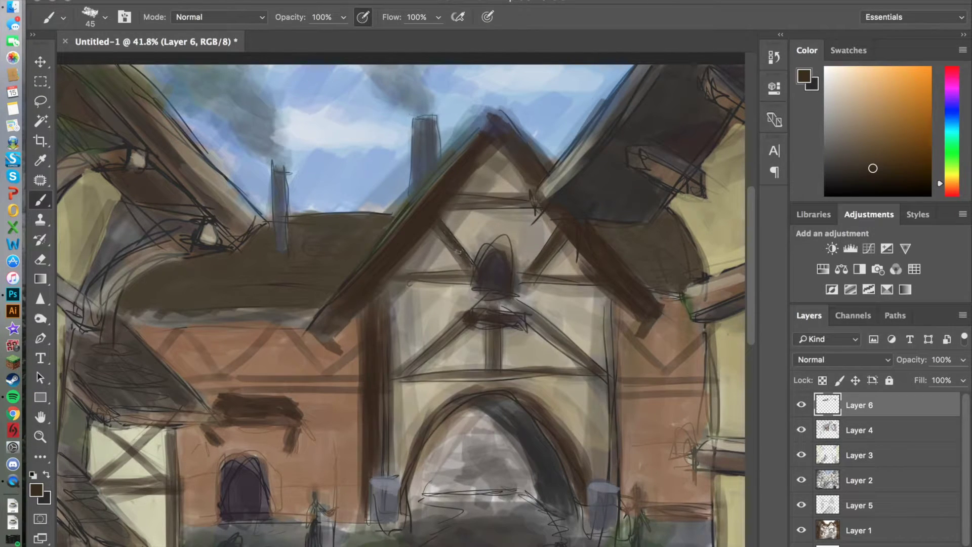
mouse_move(443, 206)
left_mouse_down()
mouse_move(542, 198)
mouse_move(454, 199)
left_mouse_up()
left_click_drag(390, 281, 590, 273)
Darken the gatehouse's lower beam, central and side posts, and diagonal braces.
left_click_drag(398, 379, 532, 377)
left_click_drag(441, 378, 595, 375)
left_click_drag(506, 377, 595, 378)
left_click_drag(395, 375, 564, 376)
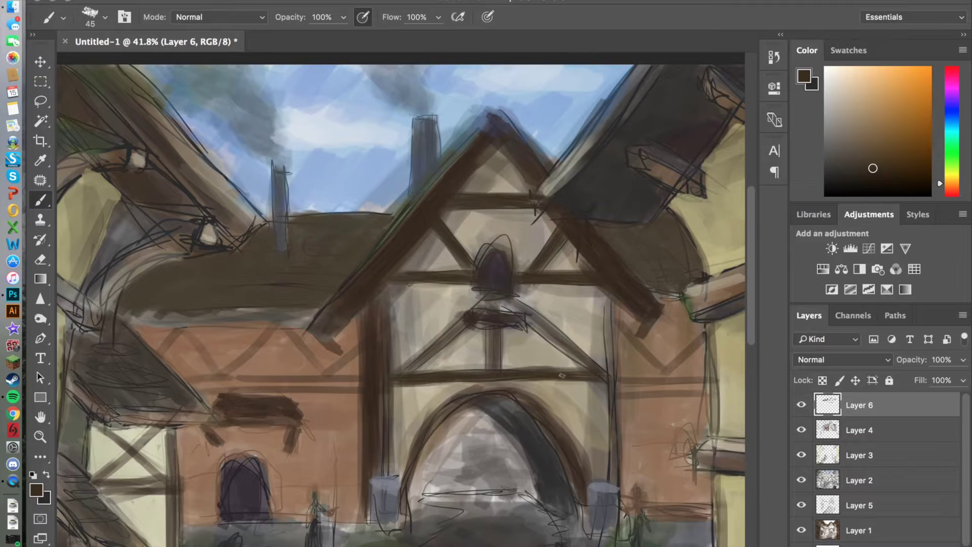
left_click_drag(494, 332, 494, 369)
left_click_drag(494, 301, 493, 367)
left_click_drag(401, 374, 465, 321)
mouse_move(473, 310)
left_mouse_down()
mouse_move(494, 296)
mouse_move(572, 355)
left_mouse_up()
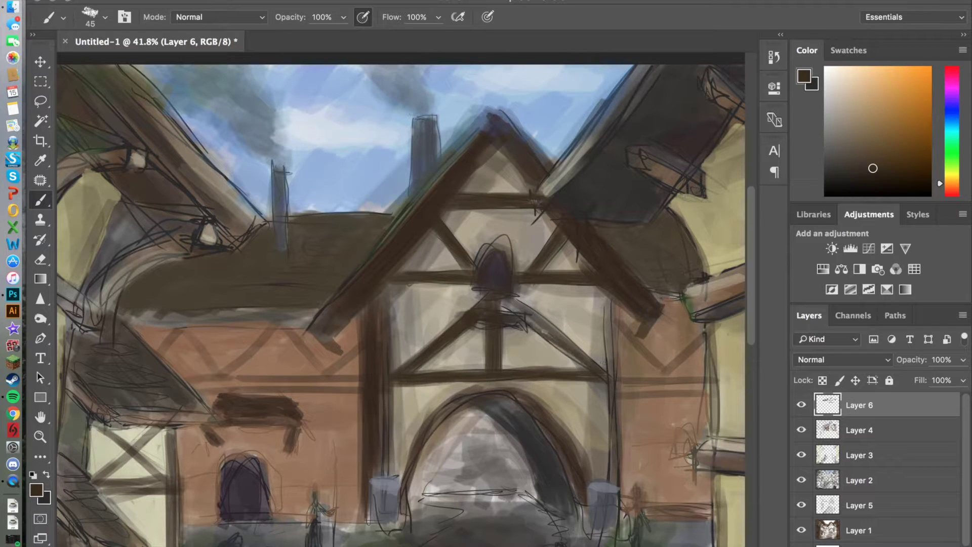
left_click_drag(501, 301, 606, 367)
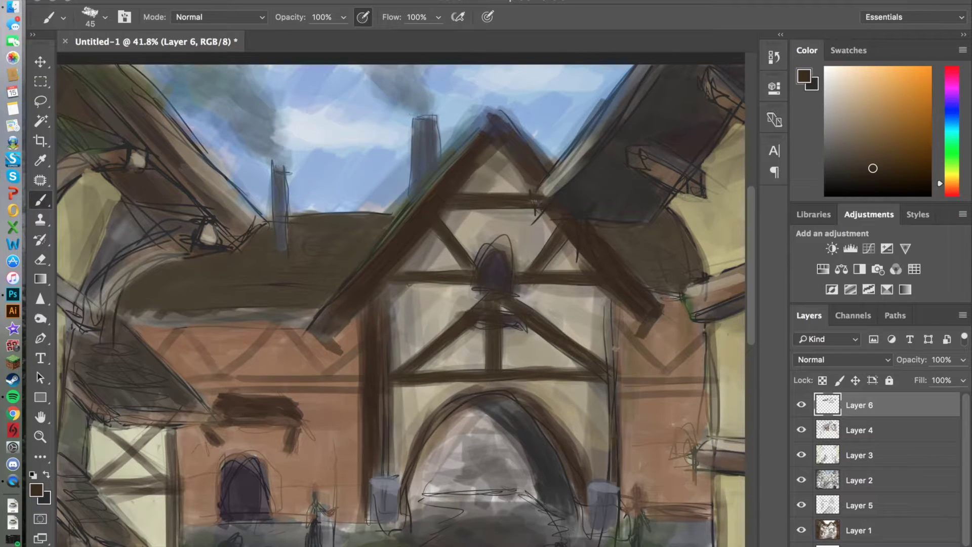
left_click_drag(608, 293, 618, 404)
left_click_drag(387, 398, 385, 477)
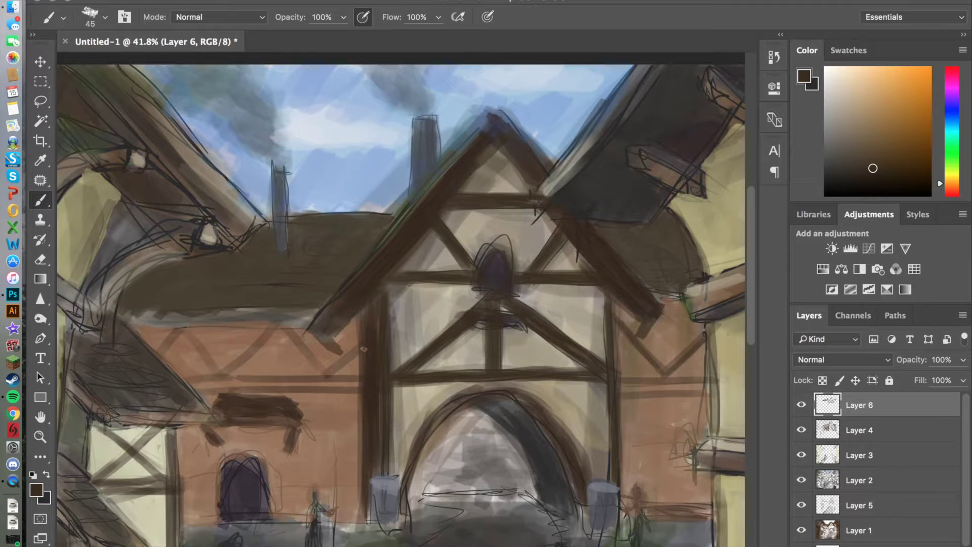
Darken the diagonal braces and horizontal beams on the side walls.
left_click_drag(288, 332, 324, 375)
left_click_drag(226, 375, 286, 328)
mouse_move(704, 377)
left_mouse_down()
mouse_move(623, 379)
mouse_move(709, 379)
left_mouse_up()
left_click_drag(621, 395, 710, 397)
mouse_move(354, 375)
left_mouse_down()
mouse_move(185, 376)
mouse_move(198, 390)
left_mouse_up()
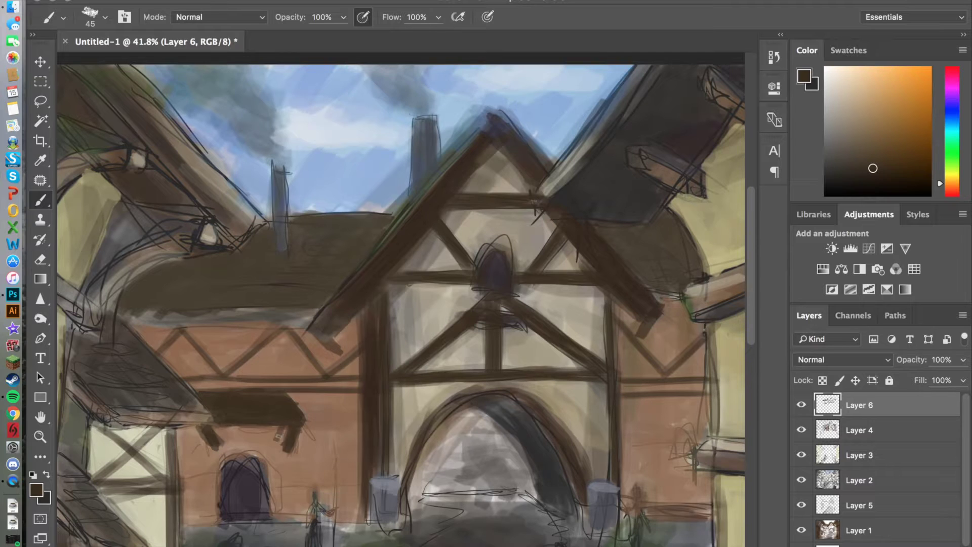
Outline the lower-left window and the right-wall window with dark arches.
left_click_drag(222, 524, 223, 474)
left_click_drag(274, 516, 265, 463)
left_click_drag(217, 509, 278, 514)
left_click_drag(276, 501, 261, 466)
mouse_move(675, 458)
left_mouse_down()
mouse_move(697, 450)
mouse_move(690, 441)
left_mouse_up()
Fill the small right-wall window with dark purple, shade the archway and darken the left chimney.
left_click(36, 490)
left_click(338, 306)
left_click(625, 137)
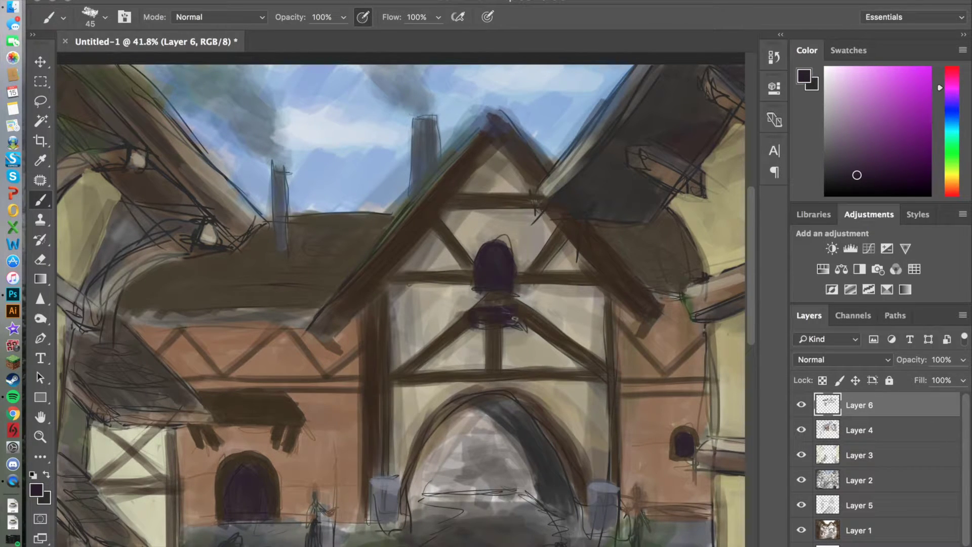
left_click_drag(486, 402, 503, 425)
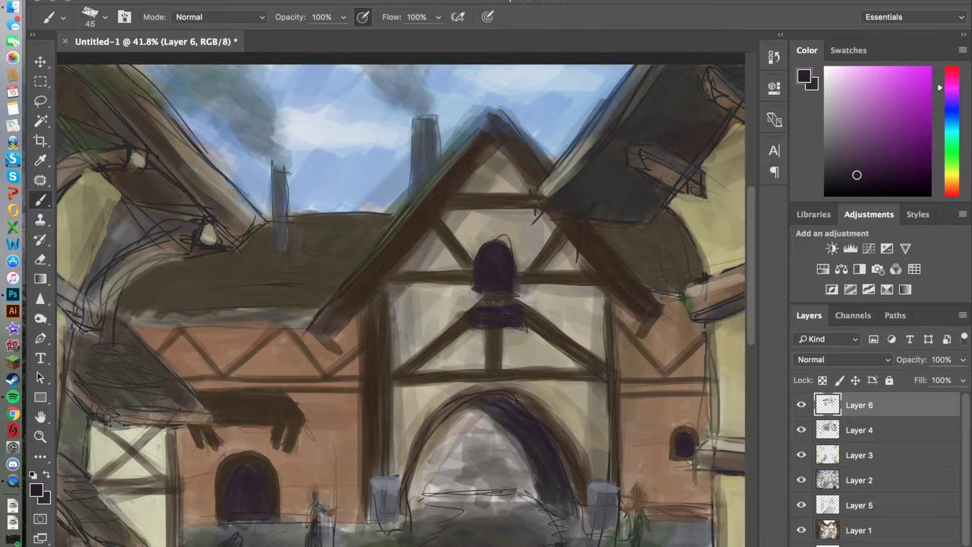
left_click_drag(283, 174, 285, 248)
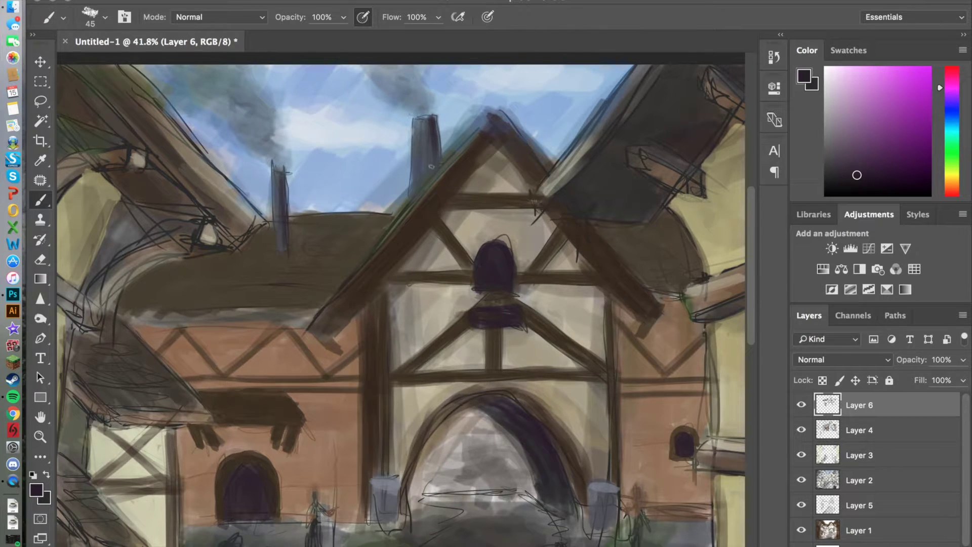
Set the paint colour to a darker brown (403025) sampled from the roof shadow.
scroll(400, 299, "down", 5)
left_click(36, 491)
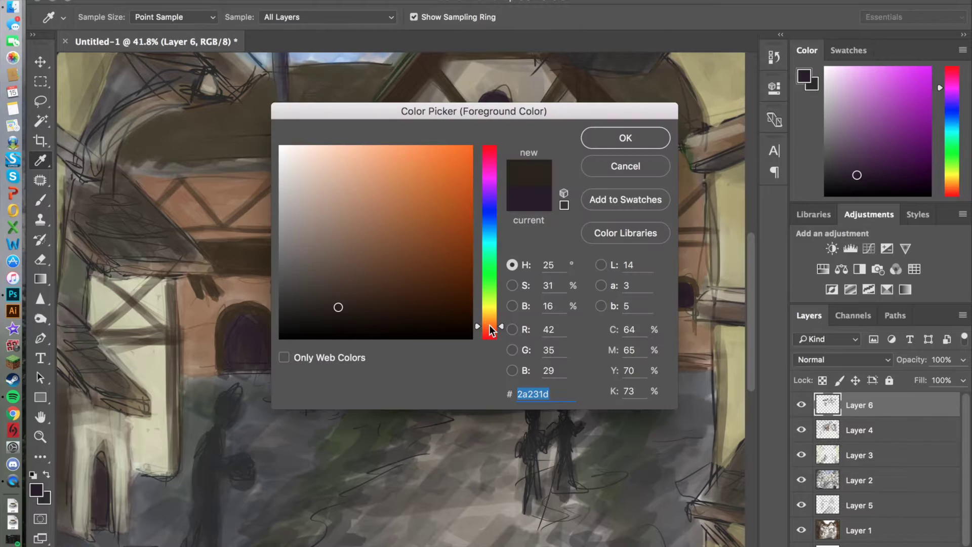
left_click(478, 160)
key("Return")
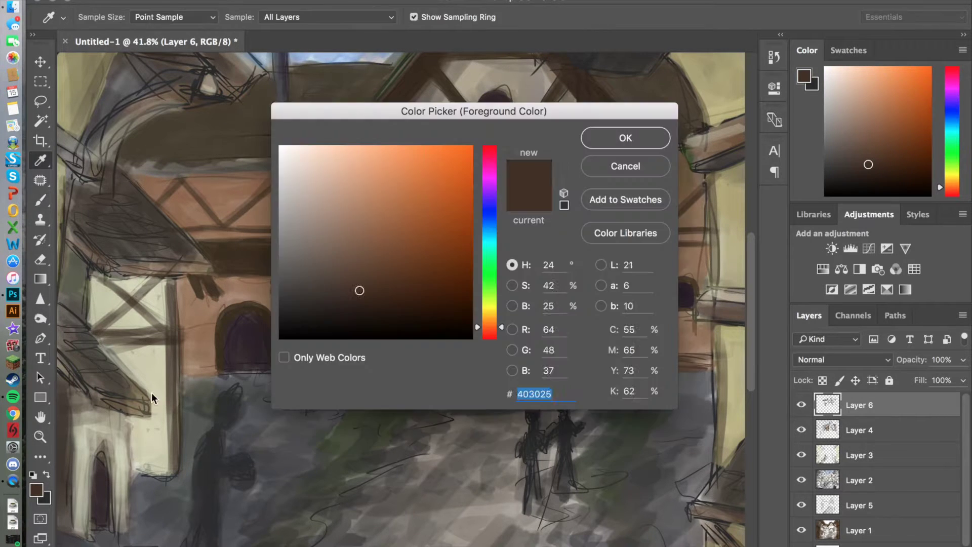
left_click(248, 264)
key("Return")
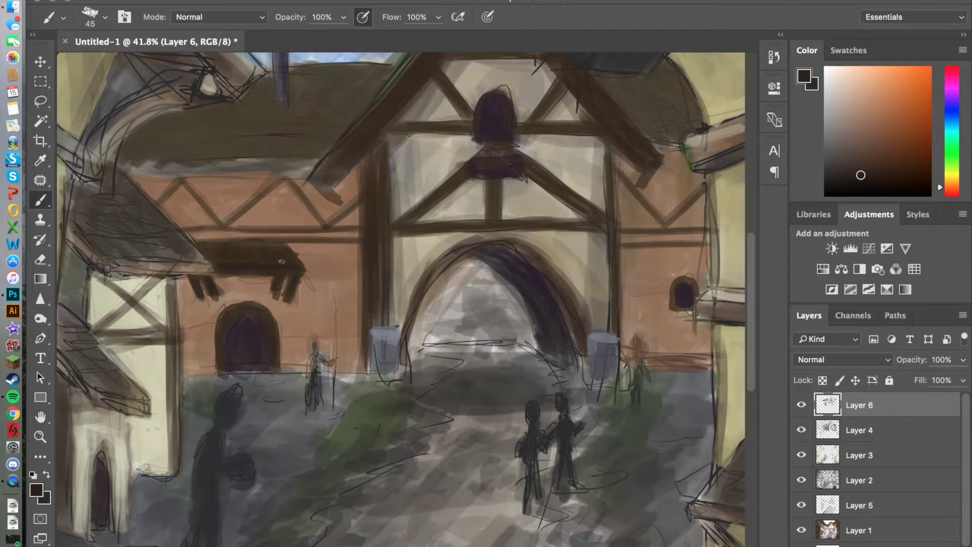
scroll(281, 261, "down", 3)
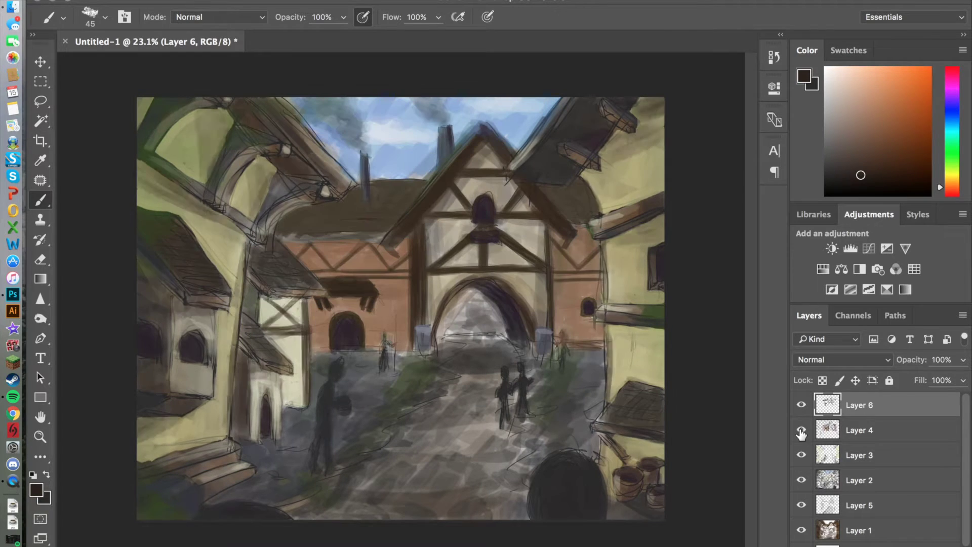
Merge all the painting layers into a single Layer 6.
left_click(861, 455)
left_click(963, 360)
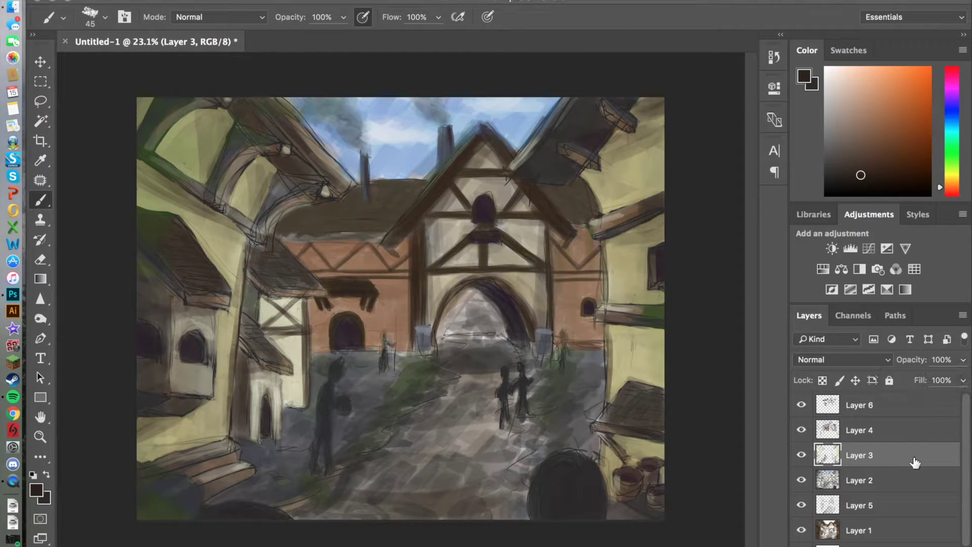
left_click(860, 405)
left_click(886, 529, "shift")
right_click(886, 529)
left_click(709, 523)
Lasso the left buildings and darken them with a large brown brush at 33% opacity.
left_click(41, 101)
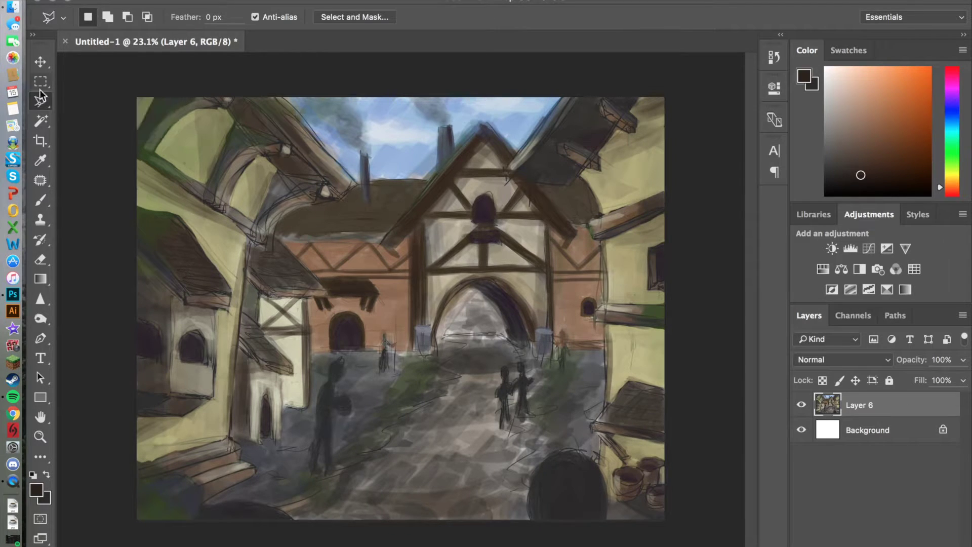
mouse_move(353, 183)
left_mouse_down()
mouse_move(203, 504)
mouse_move(244, 469)
left_mouse_up()
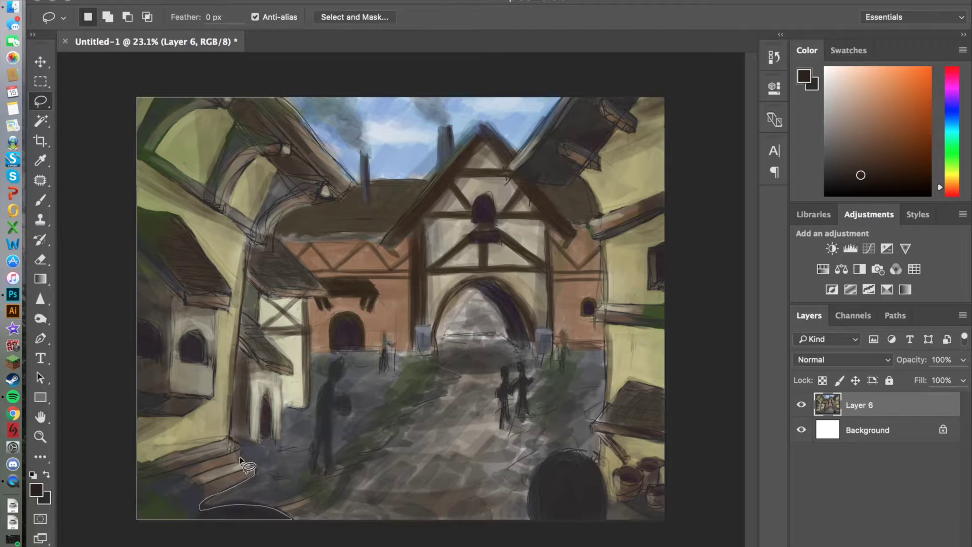
mouse_move(234, 400)
left_mouse_down()
mouse_move(262, 211)
mouse_move(358, 196)
mouse_move(353, 183)
left_mouse_up()
key("b")
left_click(37, 487)
key("Return")
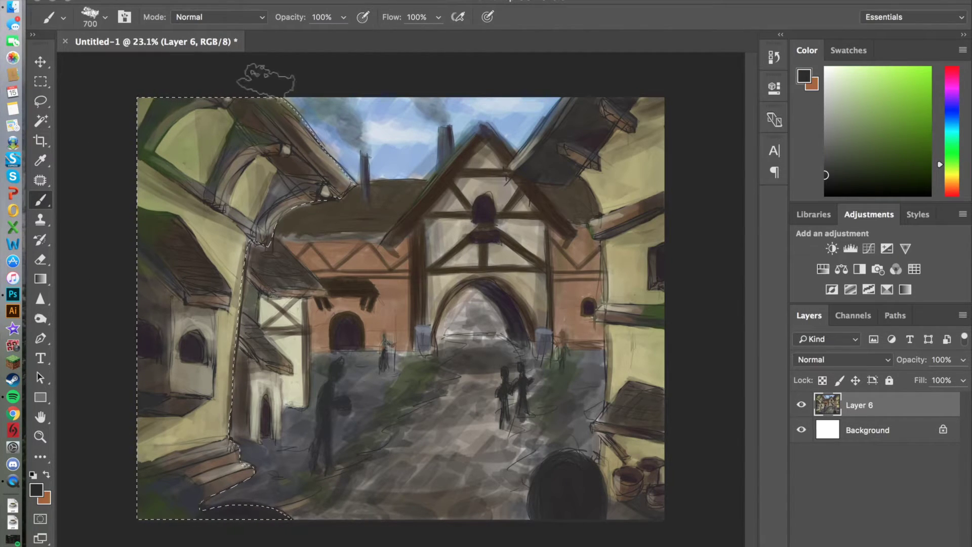
key("3")
key("3")
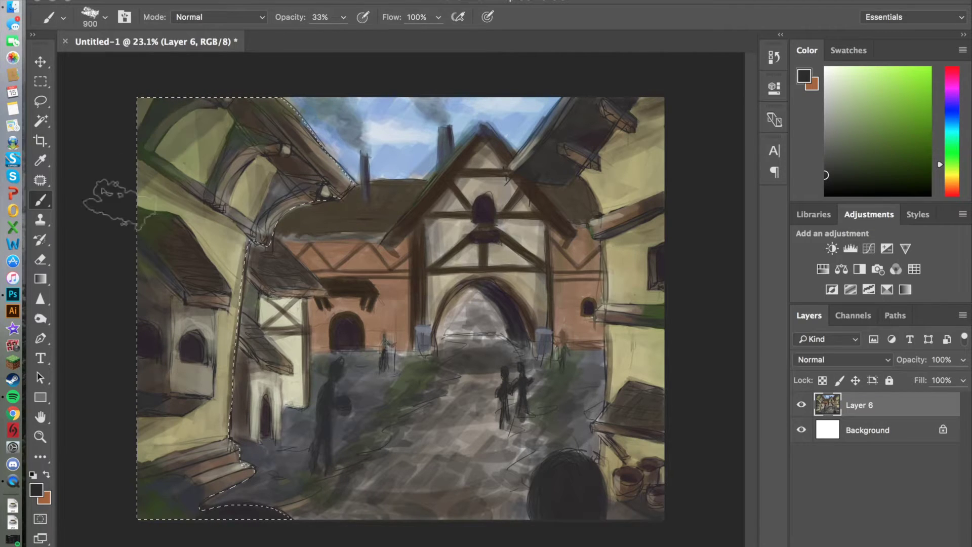
mouse_move(147, 494)
left_mouse_down()
mouse_move(119, 289)
mouse_move(195, 524)
mouse_move(130, 96)
mouse_move(261, 90)
mouse_move(92, 365)
left_mouse_up()
On a new layer with the selection inverted, paint a light tan band along the left buildings' edge.
key("ctrl+shift+alt+n")
key("ctrl+shift+i")
left_click(319, 1)
key("Escape")
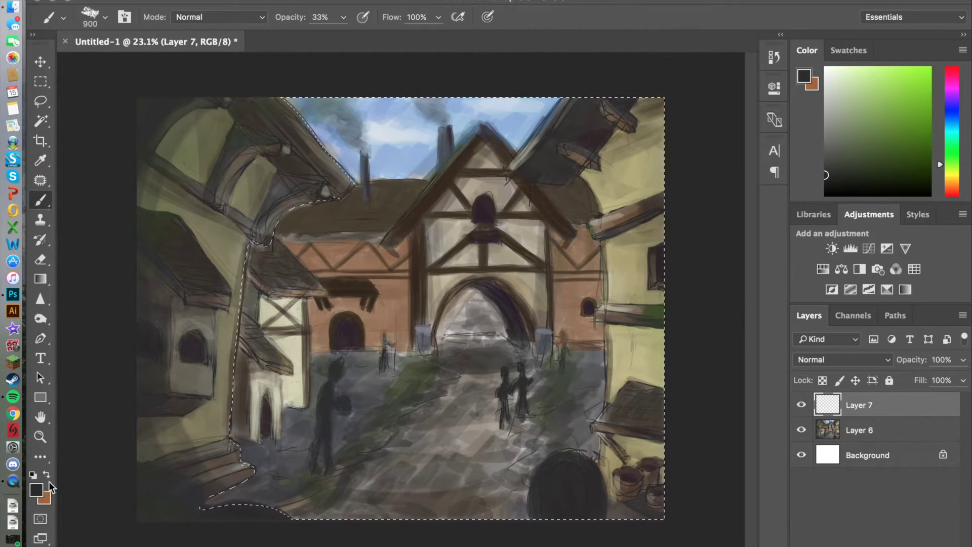
left_click(46, 475)
left_click(36, 490)
left_click_drag(356, 209, 336, 174)
key("Return")
key("b")
mouse_move(355, 111)
left_mouse_down()
mouse_move(253, 254)
mouse_move(228, 506)
left_mouse_up()
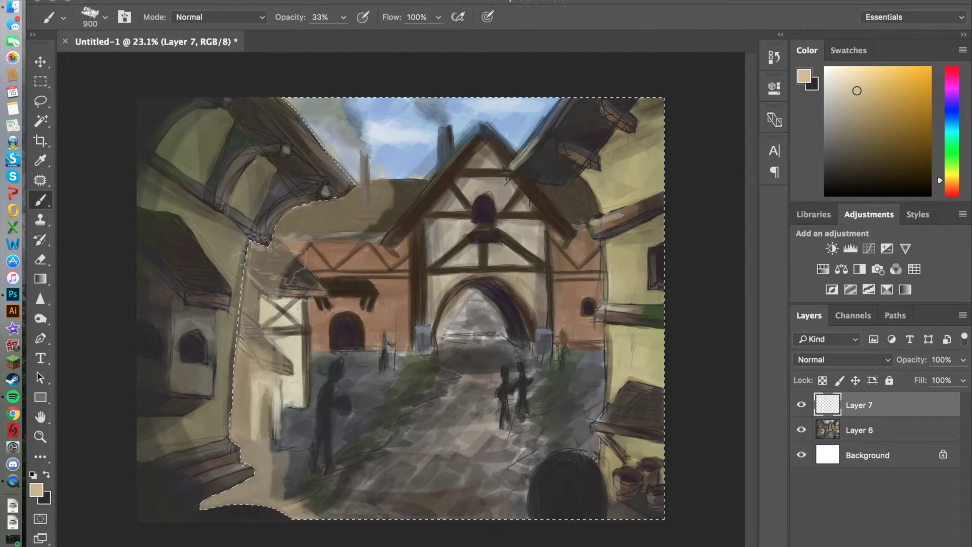
left_click_drag(228, 456, 354, 111)
left_click_drag(278, 506, 304, 152)
Contract the selection by 5 px and delete the inner tan, leaving a thin rim line.
left_click_drag(329, 111, 263, 482)
left_click(319, 1)
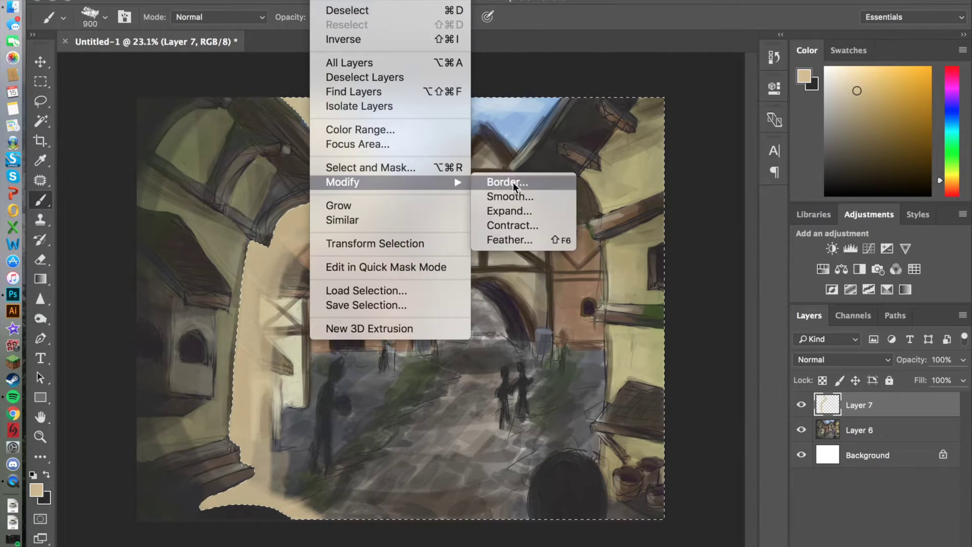
left_click(512, 243)
type("5")
left_click(552, 250)
left_click(319, 1)
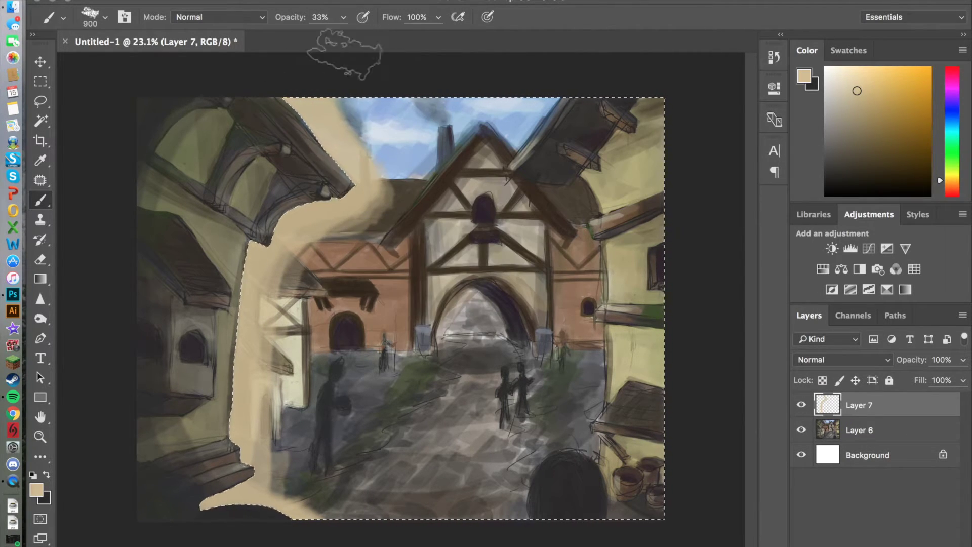
left_click(533, 225)
key("Return")
key("Delete")
key("m")
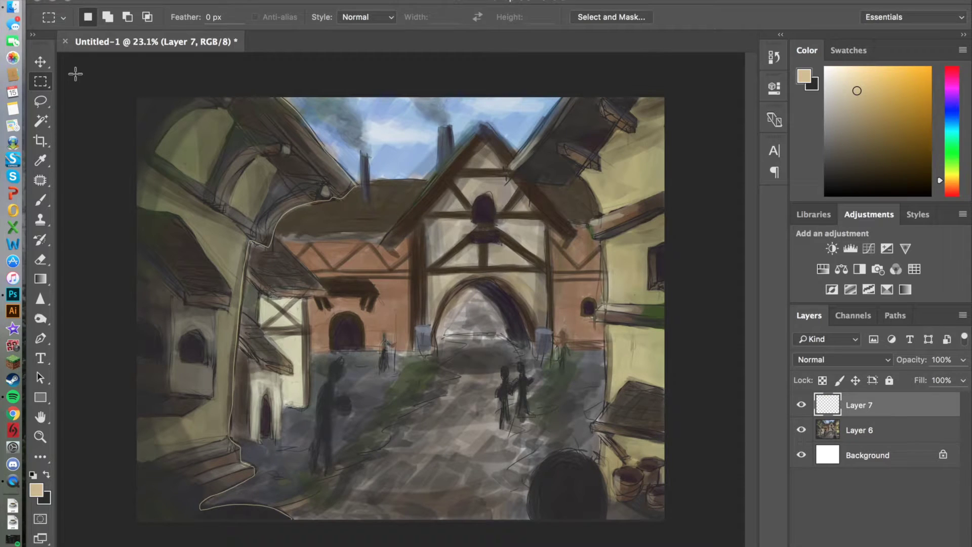
Lasso the right building and darken it with black paint.
key("l")
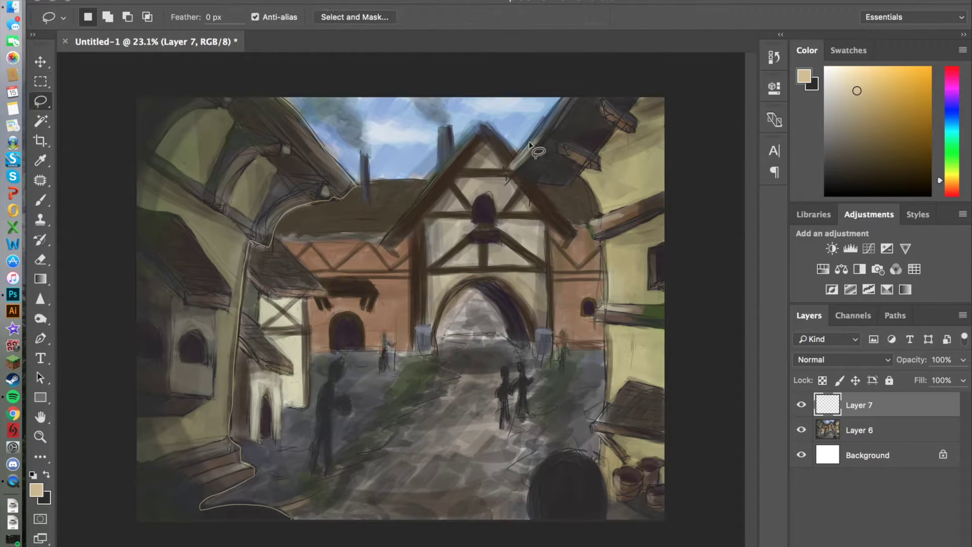
left_click_drag(512, 164, 604, 411)
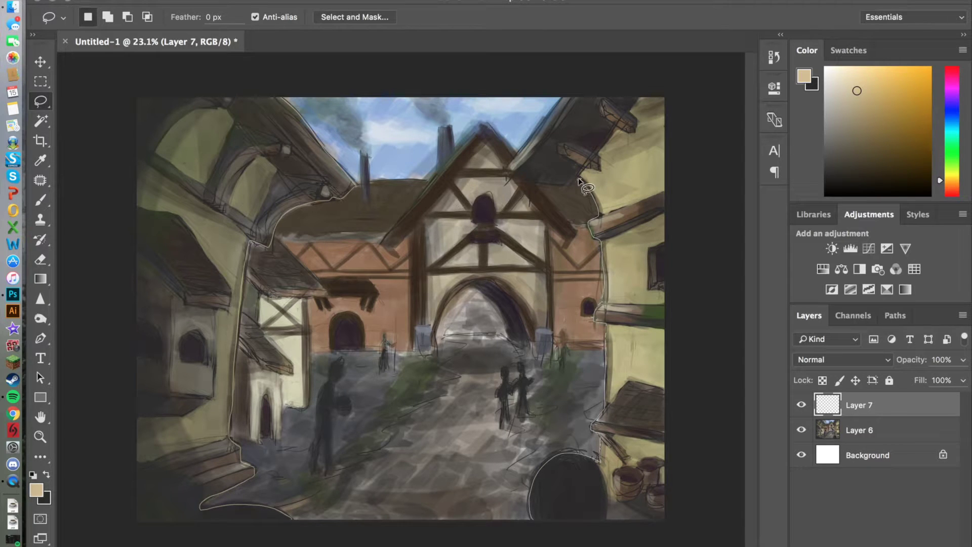
left_click_drag(587, 189, 543, 538)
key("b")
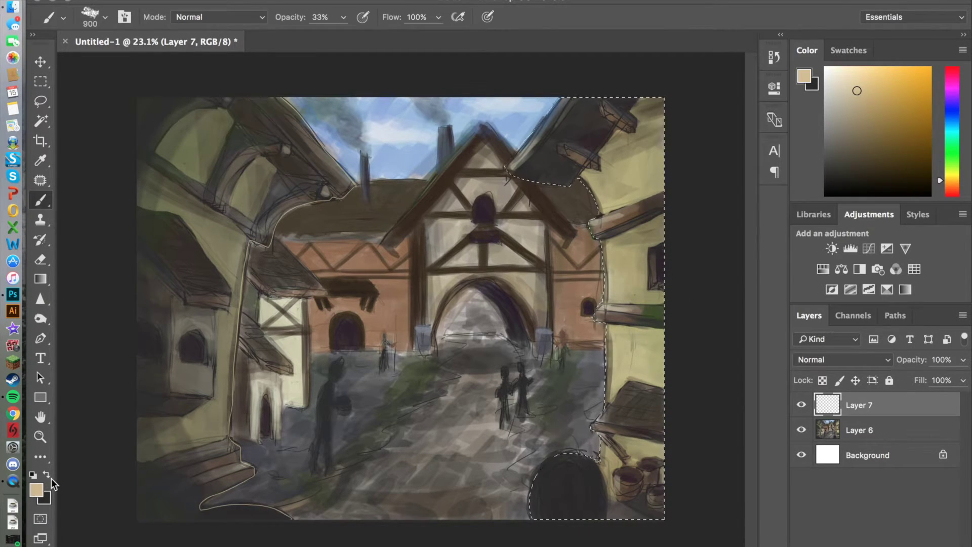
key("x")
left_click_drag(633, 304, 742, 256)
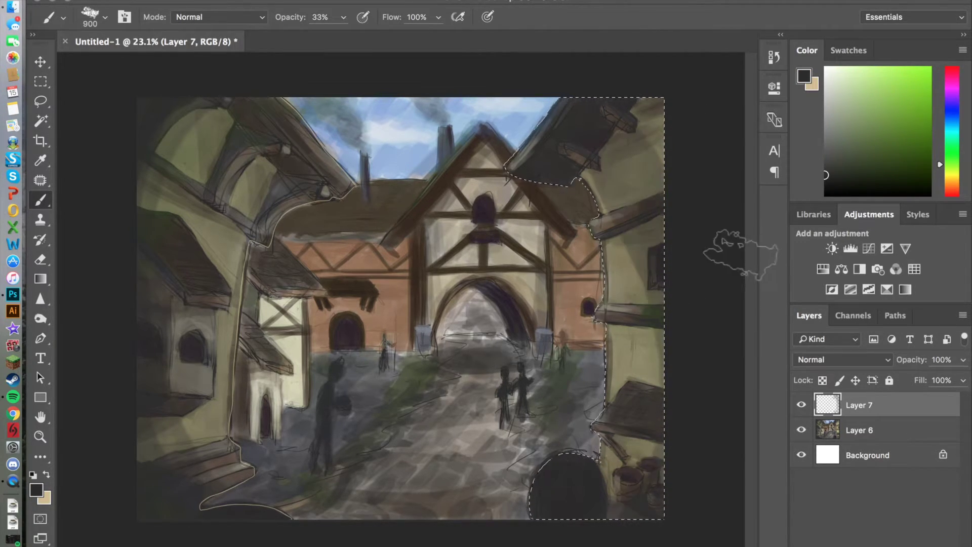
Invert the selection, paint tan along the right building's edge and delete the inner fill.
left_click(329, 1)
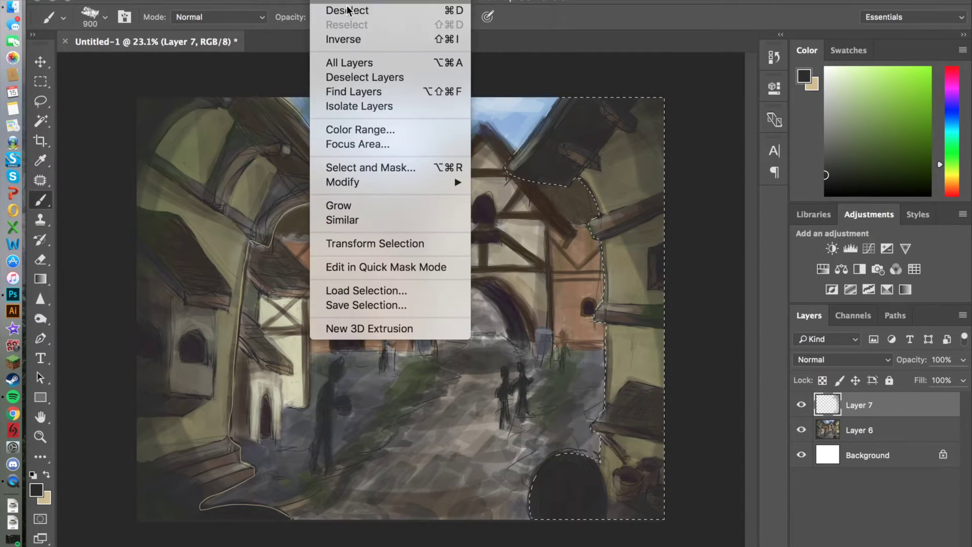
left_click(343, 39)
key("x")
mouse_move(557, 152)
left_mouse_down()
mouse_move(557, 507)
mouse_move(557, 152)
mouse_move(547, 481)
left_mouse_up()
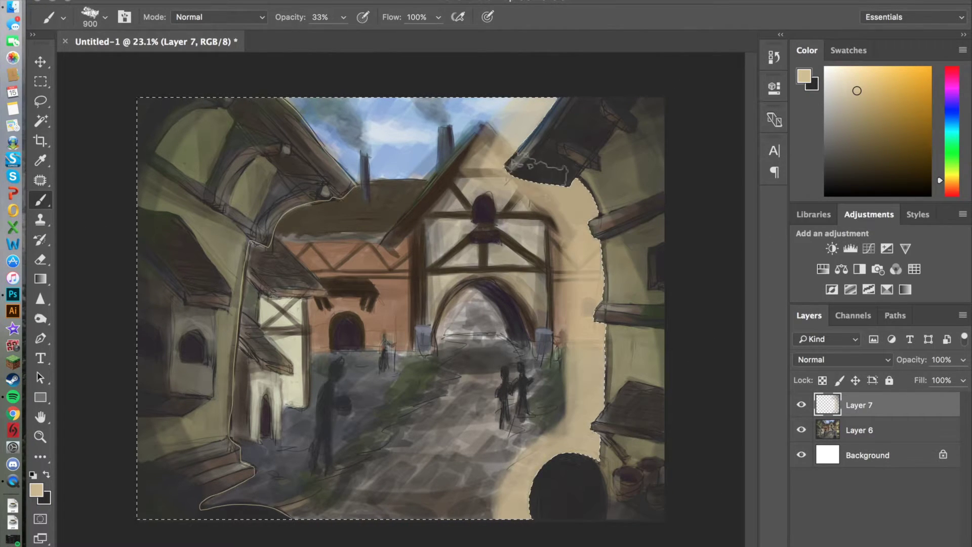
key("Return")
key("Delete")
key("ctrl+d")
key("m")
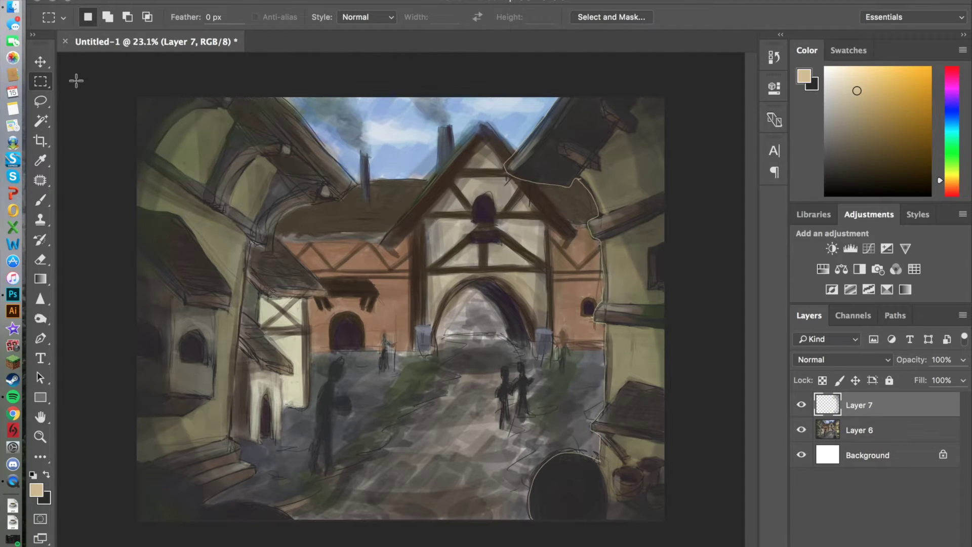
Restore the tan fill, trim the excess with a rectangular selection, and check the rim lines.
key("ctrl+z")
left_click_drag(130, 86, 412, 539)
key("Delete")
key("ctrl+d")
left_click(802, 405)
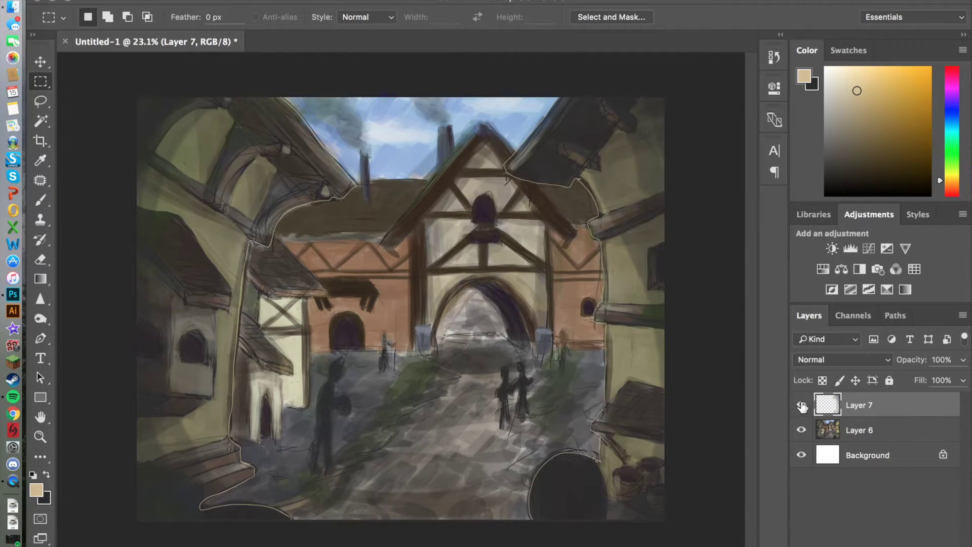
key("r")
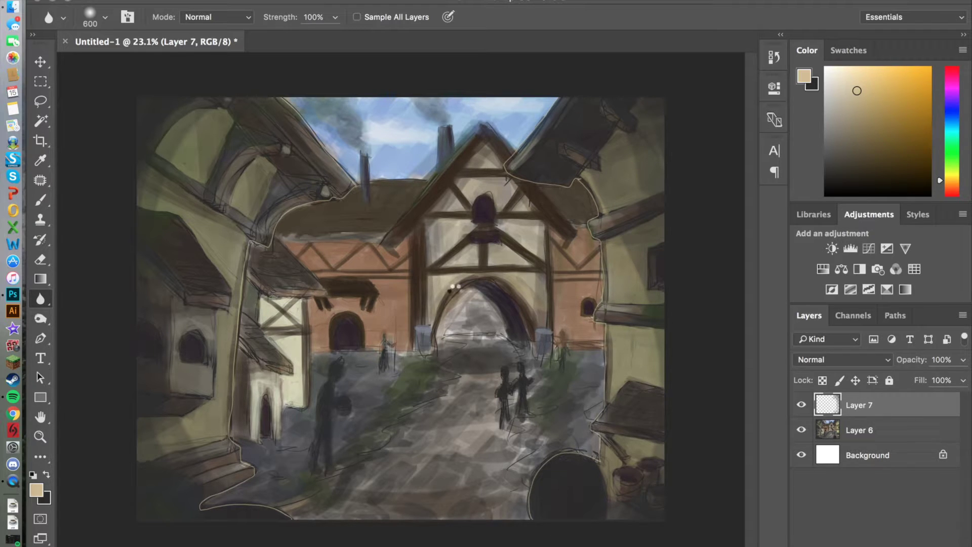
Set the rim layer to 77% opacity, merge it into Layer 6, and add a new empty layer.
left_click_drag(963, 360, 936, 378)
left_click(906, 431, "shift")
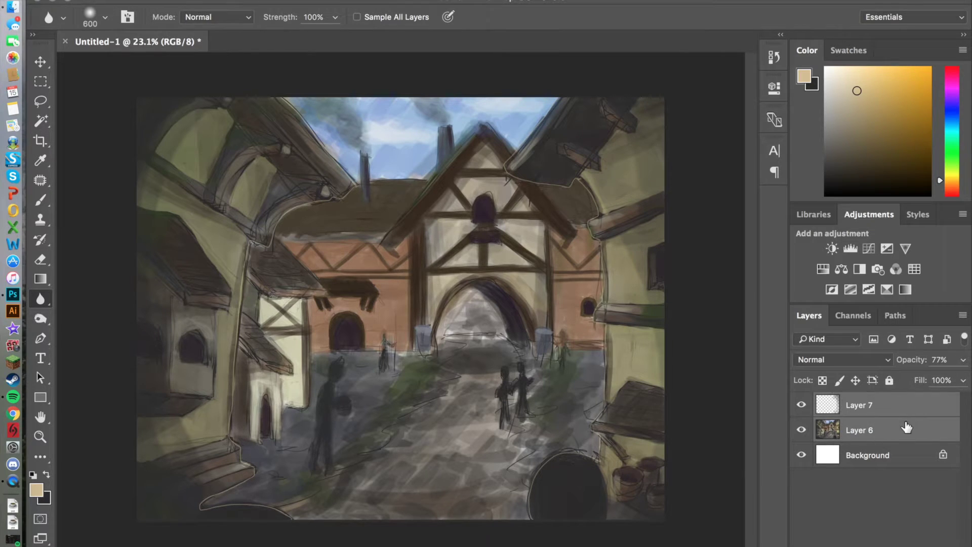
right_click(907, 430)
key("ctrl+e")
key("ctrl+shift+alt+n")
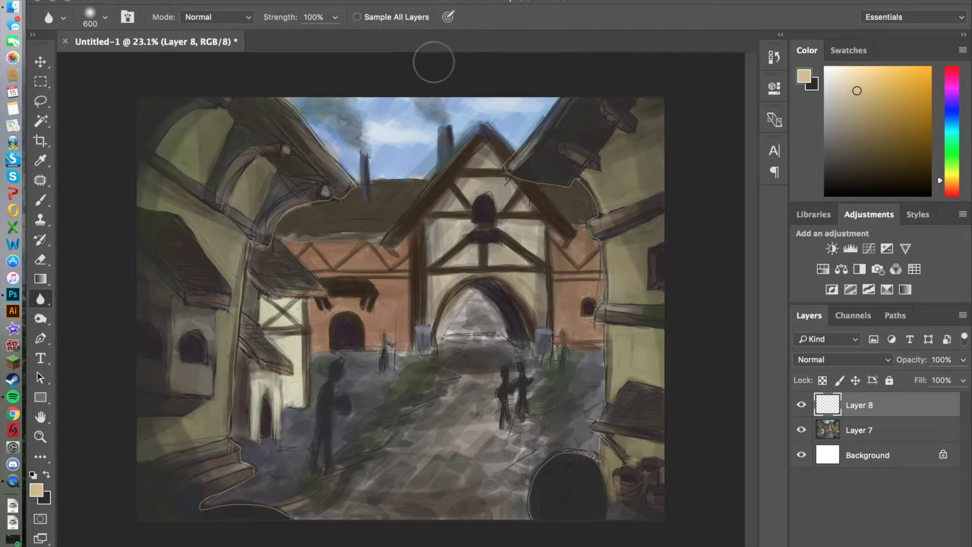
key("l")
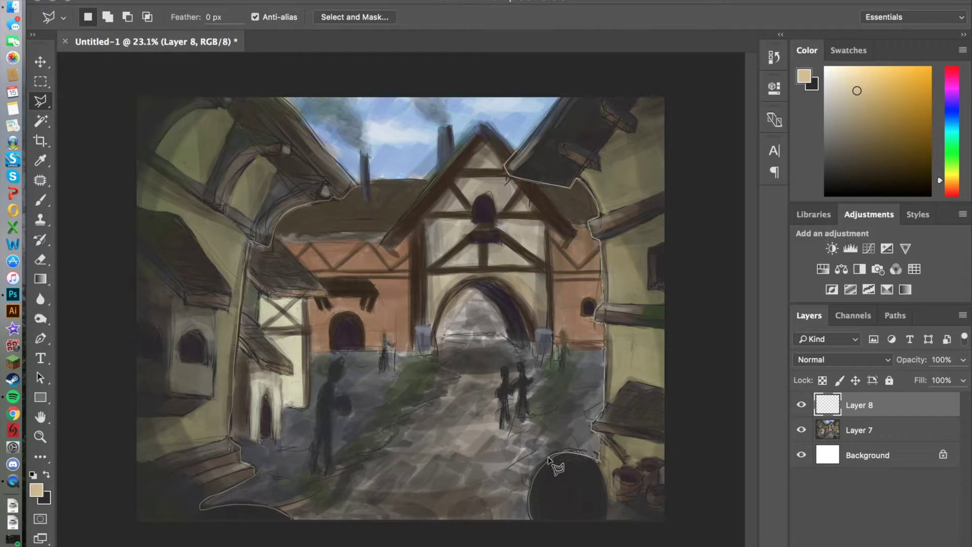
Close the polygonal selection, invert it to the image edges, and expand it.
left_click(694, 535)
left_click(562, 100)
left_click(319, 1)
left_click(344, 39)
left_click(319, 2)
left_click(509, 211)
key("Return")
left_click(319, 2)
left_click(514, 211)
Pick a near-white blue, work on Layer 7, and set a 150 brush at 16% opacity.
left_click(551, 249)
key("b")
left_click(36, 489)
left_click(282, 155)
left_click(625, 138)
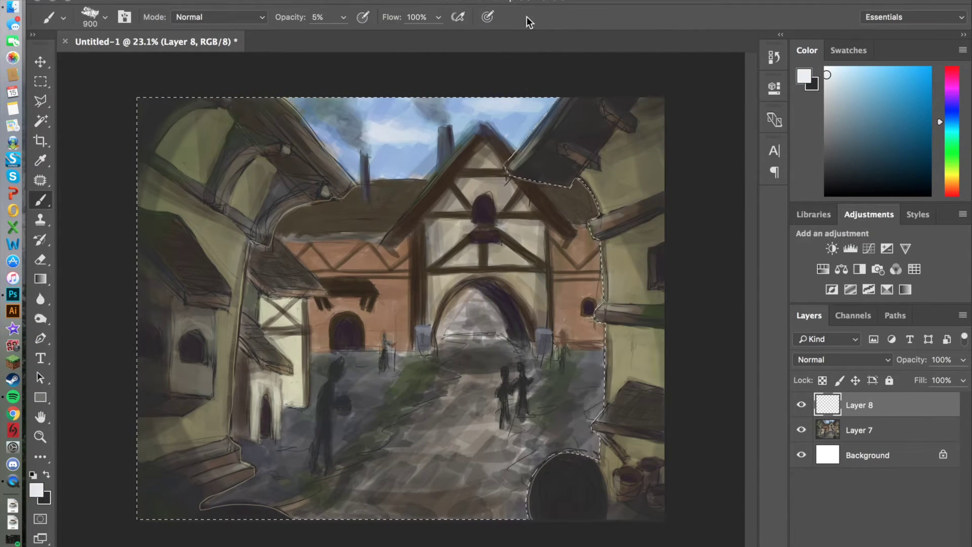
key("bracketright")
key("bracketright")
key("bracketright")
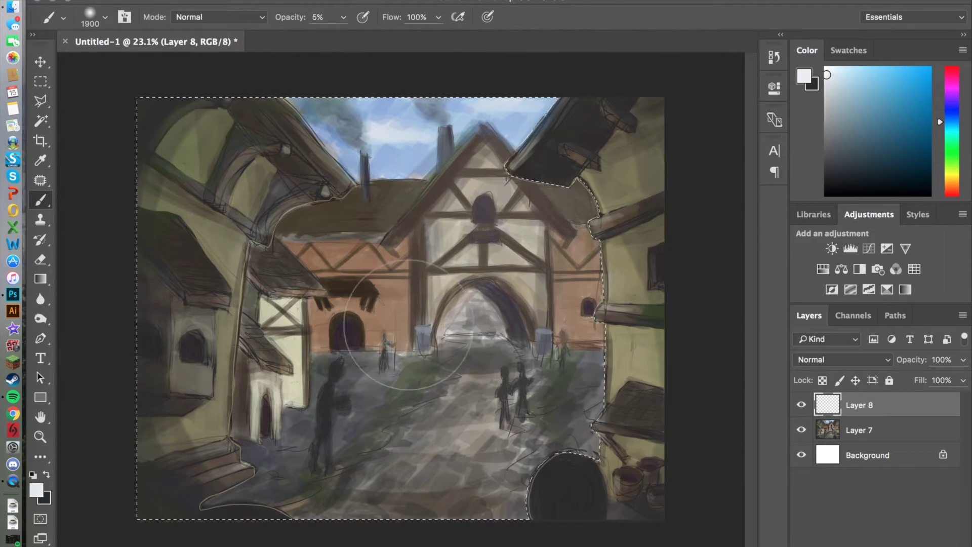
left_click(861, 431)
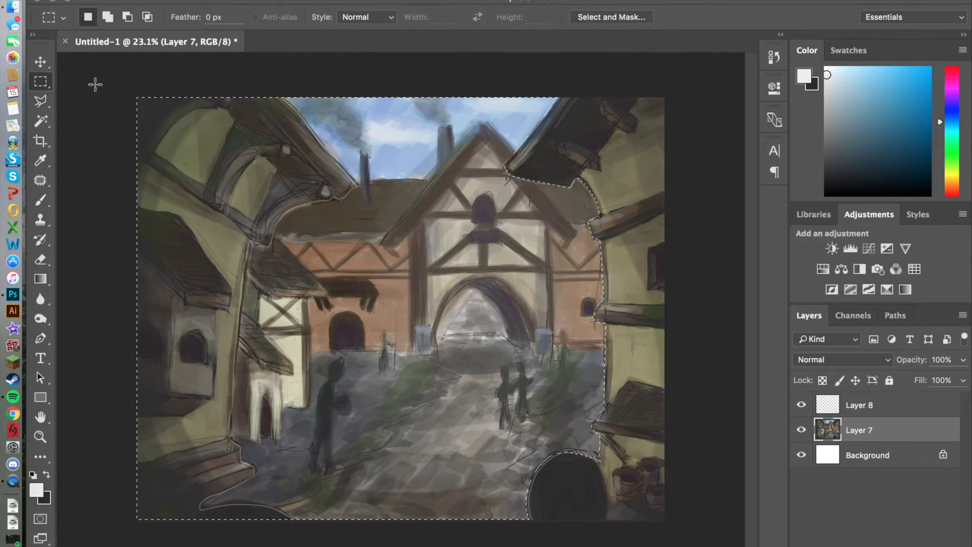
key("bracketleft")
key("bracketleft")
key("bracketleft")
key("bracketleft")
key("bracketleft")
key("bracketleft")
key("1")
key("6")
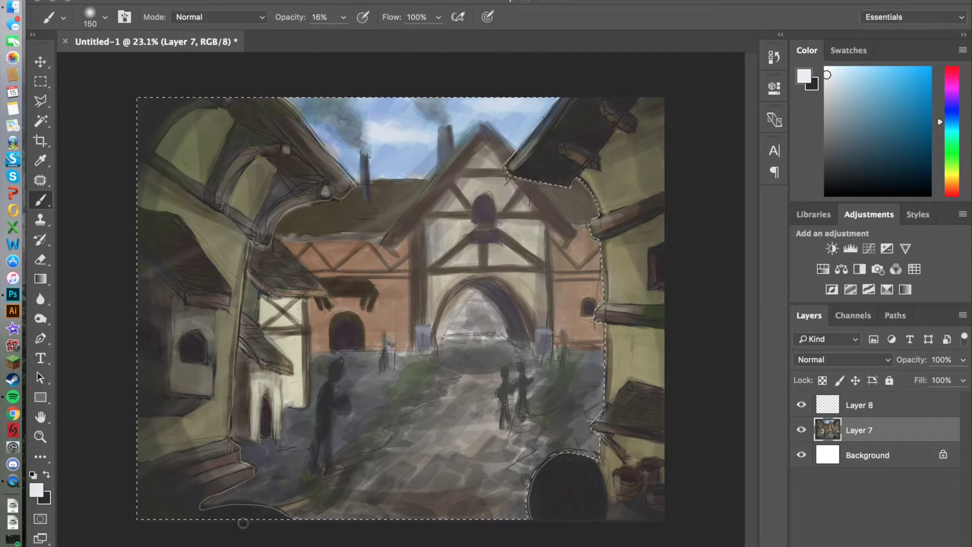
key("m")
Paint a faint black wash over the upper edges with a 3200 brush at 4% opacity.
key("ctrl+d")
left_click(249, 4)
mouse_move(388, 230)
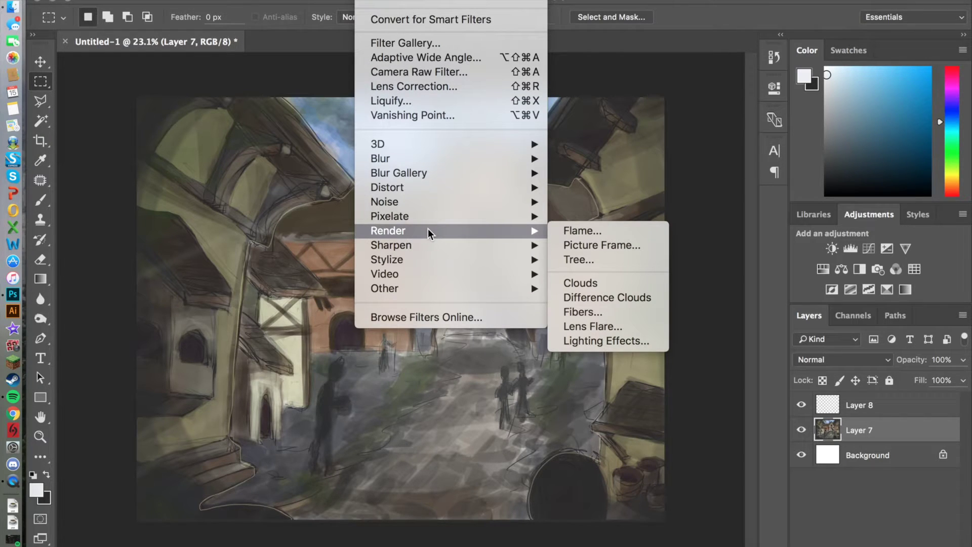
key("Escape")
left_click(36, 489)
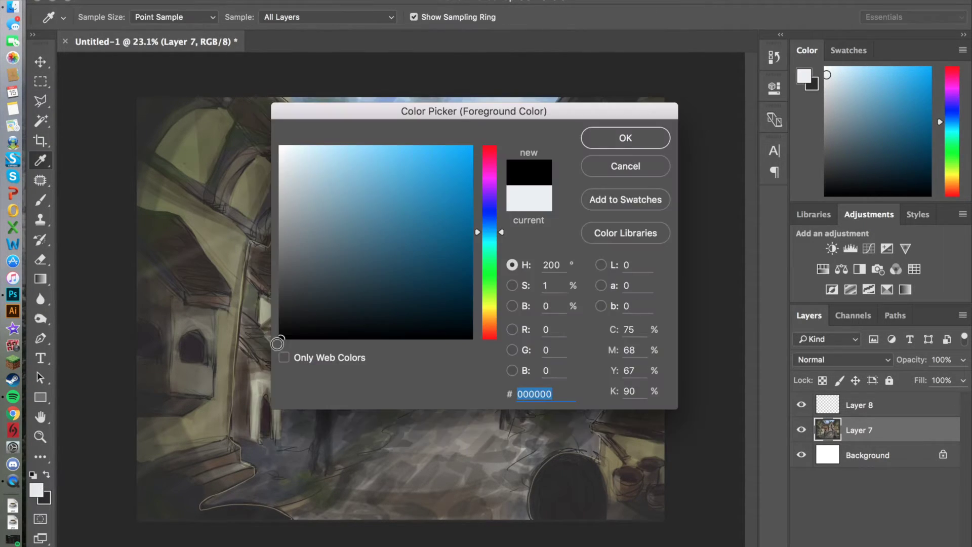
left_click(278, 341)
left_click(656, 137)
key("b")
left_click_drag(343, 16, 324, 35)
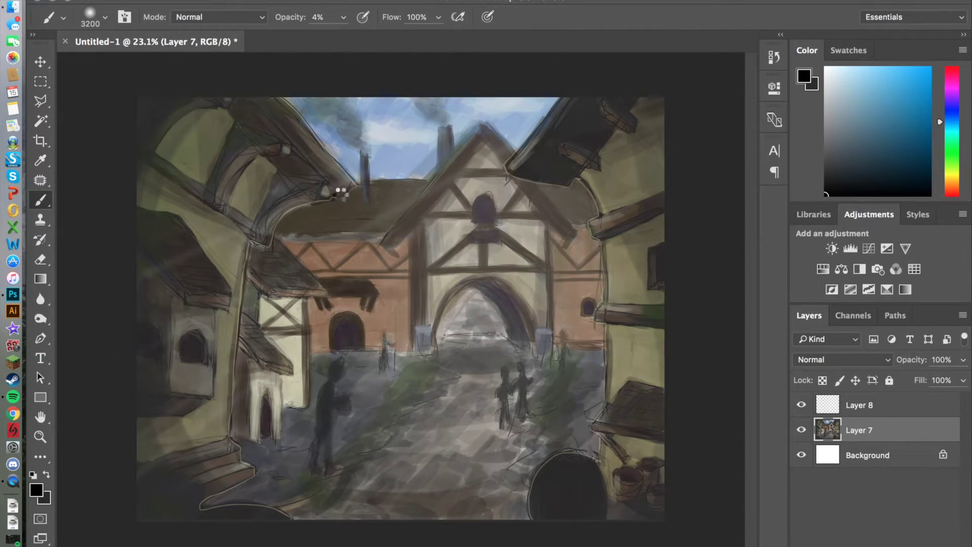
key("l")
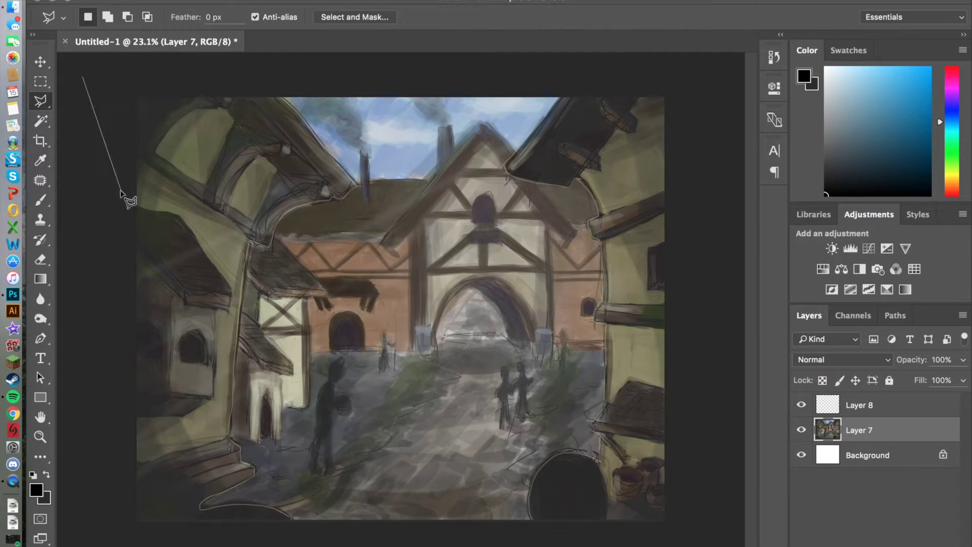
Trace a polygonal lasso selection around the side buildings, steps and right-hand barrel.
left_click_drag(359, 187, 268, 249)
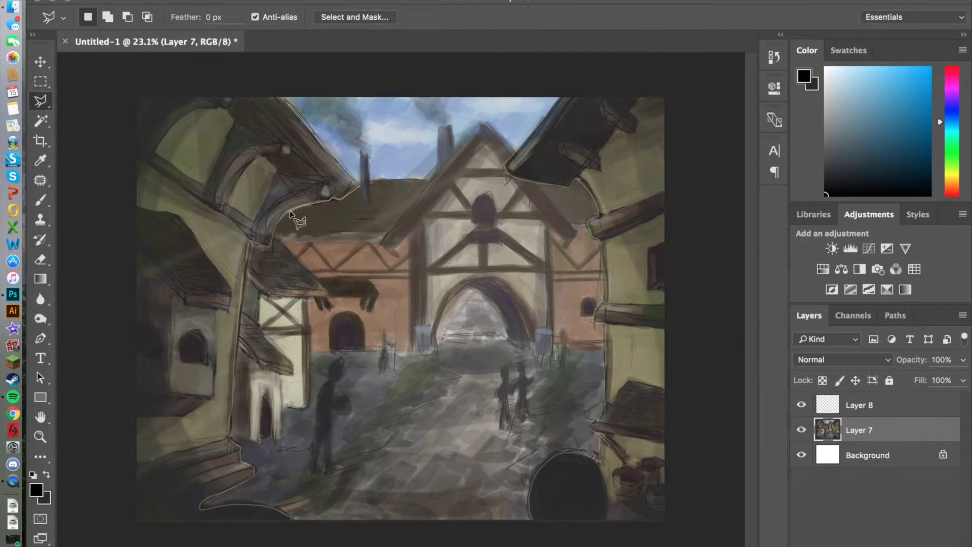
left_click(232, 436)
left_click(254, 478)
left_click(201, 506)
left_click(243, 503)
left_click(292, 518)
left_click_drag(532, 521, 600, 439)
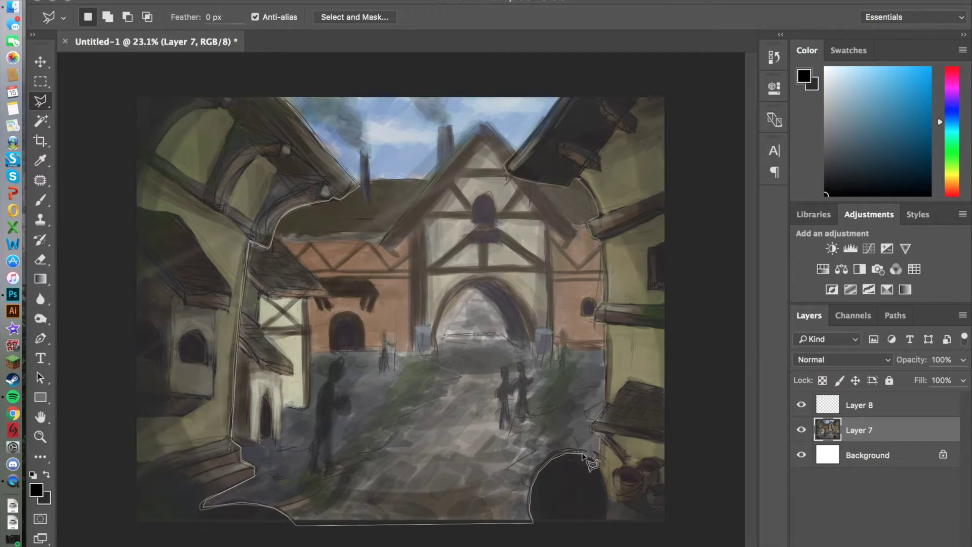
left_click(605, 312)
left_click(595, 210)
left_click(571, 185)
left_click(508, 165)
left_click(559, 95)
left_click(284, 99)
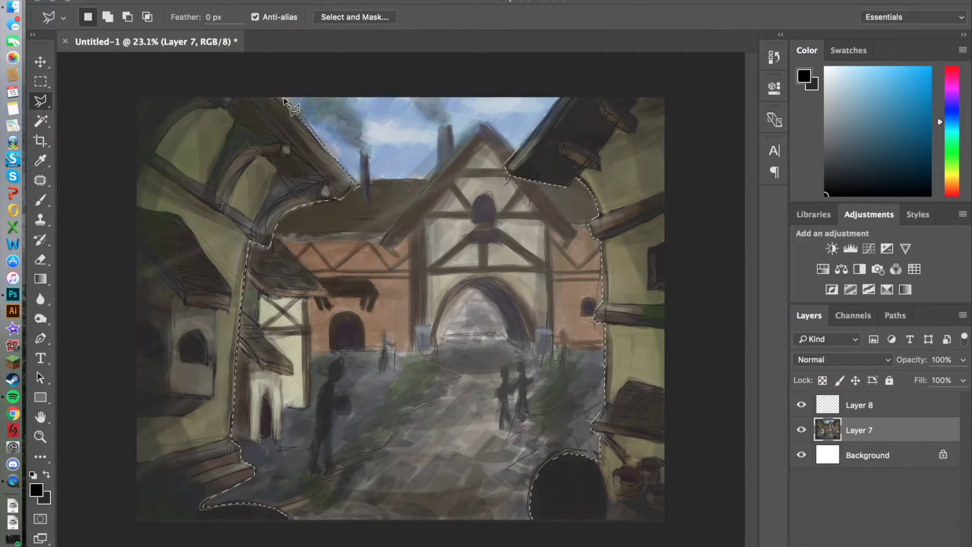
Darken the selected edges with a soft brush at 3200 then 1400, then shade the lower corners.
key("b")
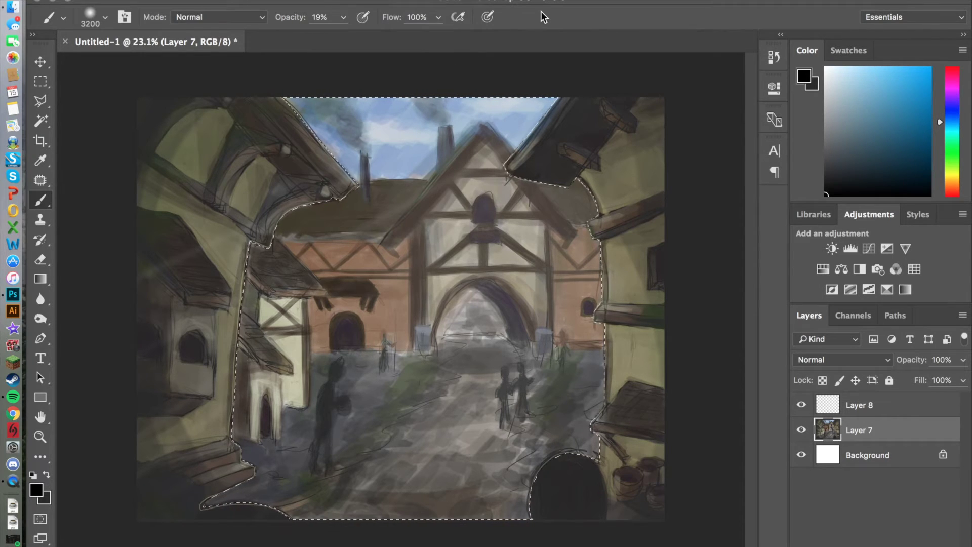
mouse_move(395, 238)
left_mouse_down()
mouse_move(391, 163)
mouse_move(413, 304)
mouse_move(190, 200)
left_mouse_up()
key("bracketleft")
key("bracketleft")
key("bracketleft")
mouse_move(217, 434)
left_mouse_down()
mouse_move(274, 228)
mouse_move(354, 506)
mouse_move(610, 389)
mouse_move(575, 412)
mouse_move(261, 512)
left_mouse_up()
key("m")
key("ctrl+d")
left_click(42, 202)
mouse_move(177, 355)
left_mouse_down()
mouse_move(238, 520)
mouse_move(618, 530)
mouse_move(633, 344)
left_mouse_up()
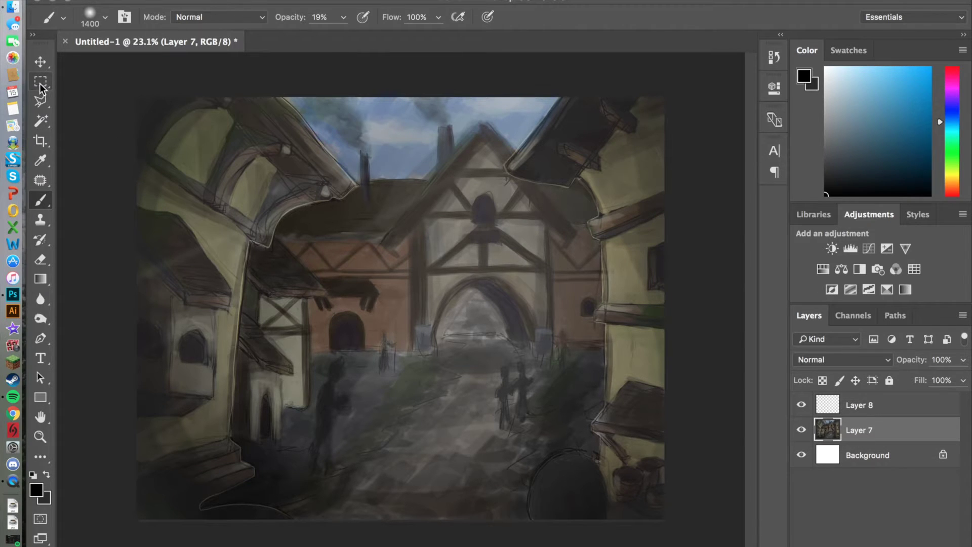
Start a new polygonal outline along the left roofline and down the left wall.
key("l")
left_click(283, 97)
left_click(359, 187)
left_click(335, 199)
left_click(311, 209)
left_click(284, 227)
left_click(250, 243)
left_click(231, 436)
left_click(253, 466)
left_click(127, 509)
left_click(129, 537)
Continue the outline across the bottom and up the right building, closing the selection.
left_click(607, 525)
left_click(608, 489)
left_click(591, 425)
left_click(605, 324)
left_click(602, 303)
left_click(602, 241)
left_click(589, 225)
left_click(578, 179)
left_click(570, 188)
left_click(505, 169)
double_click(561, 97)
Apply a Gaussian Blur of about 23.3 pixels to the selected edges.
left_click(304, 0)
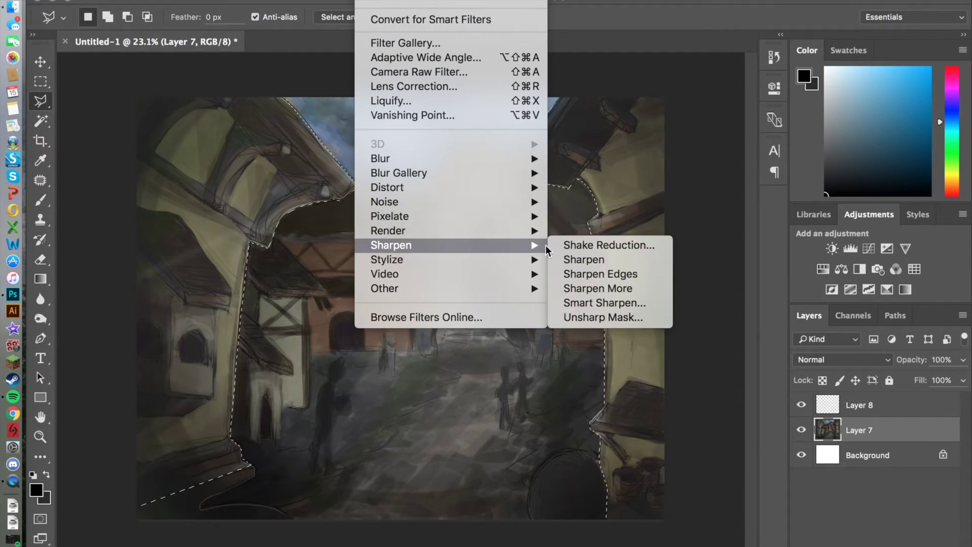
left_click(382, 2)
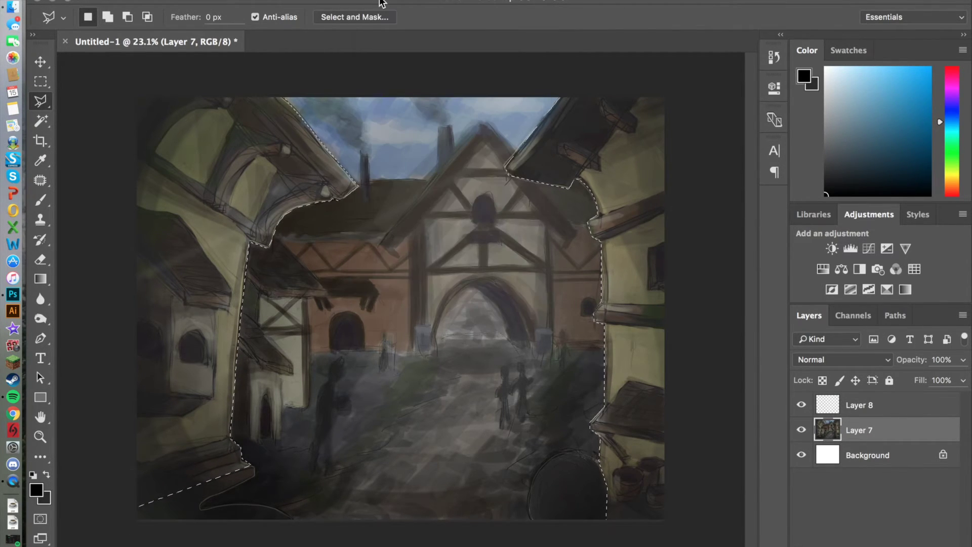
left_click(382, 3)
mouse_move(399, 173)
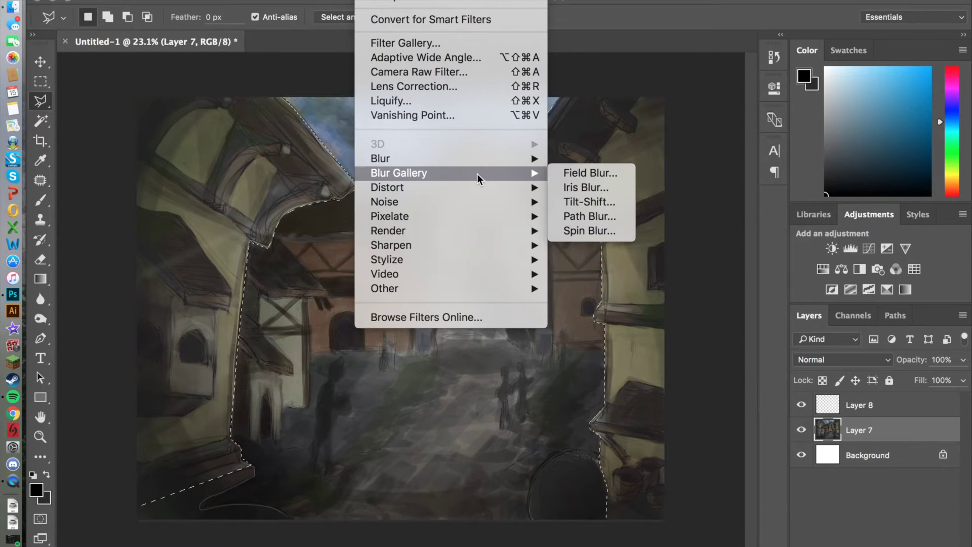
left_click(590, 223)
left_click_drag(484, 147, 598, 244)
mouse_move(527, 467)
left_mouse_down()
mouse_move(546, 471)
mouse_move(528, 469)
left_mouse_up()
key("Return")
Deselect, move to Layer 8, and set up a white soft brush at 6% opacity.
key("m")
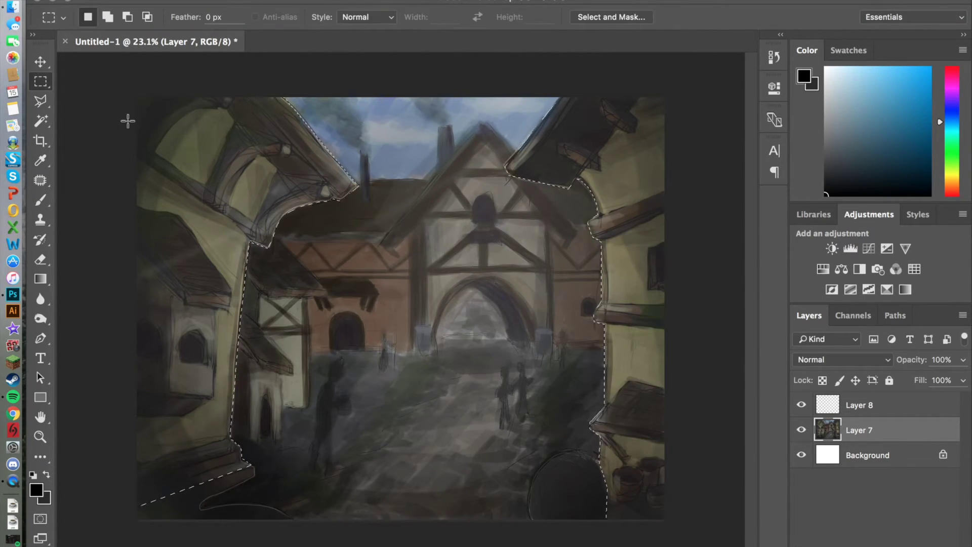
key("ctrl+d")
left_click(861, 405)
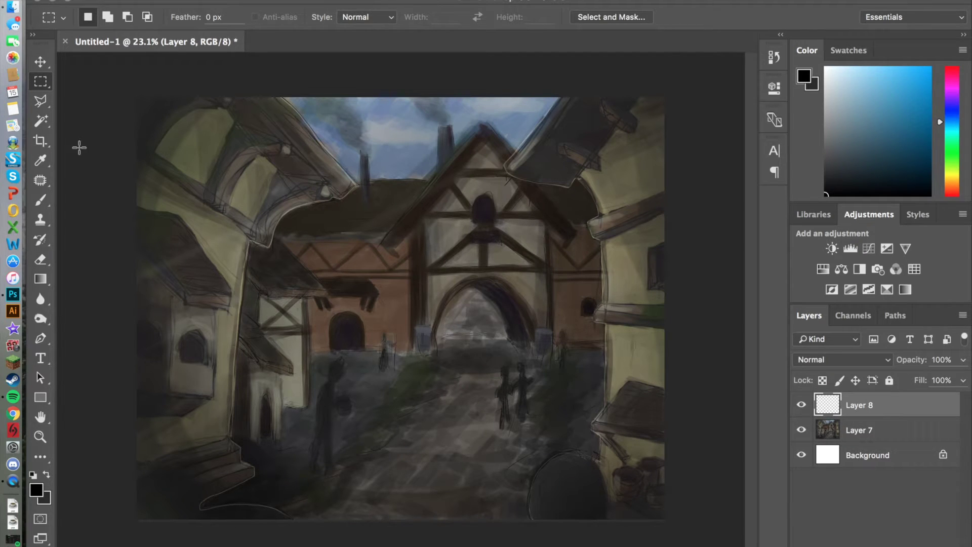
left_click(41, 200)
left_click_drag(344, 17, 324, 41)
key("x")
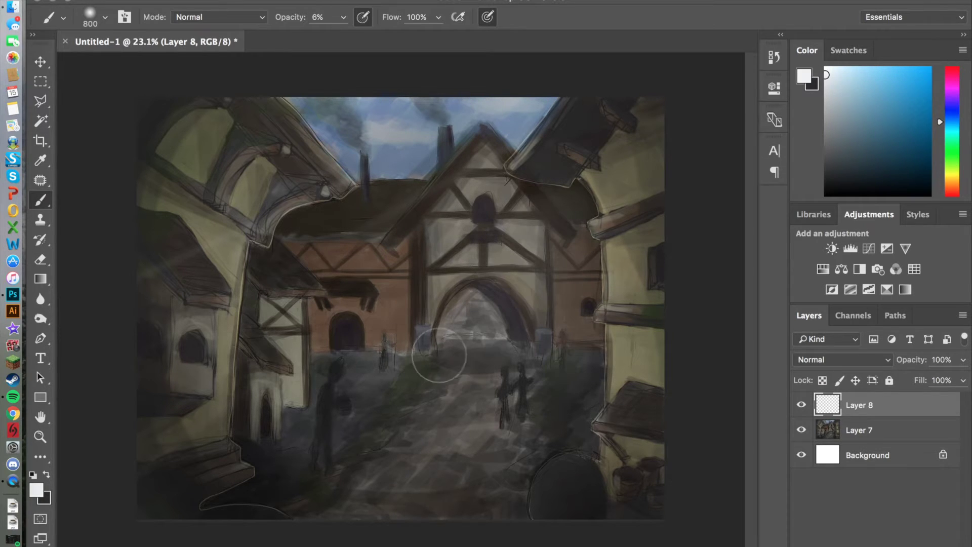
Outline a region down from the arch top on Layer 8, then discard the selection.
key("l")
left_click(505, 165)
left_click(415, 530)
left_click(687, 530)
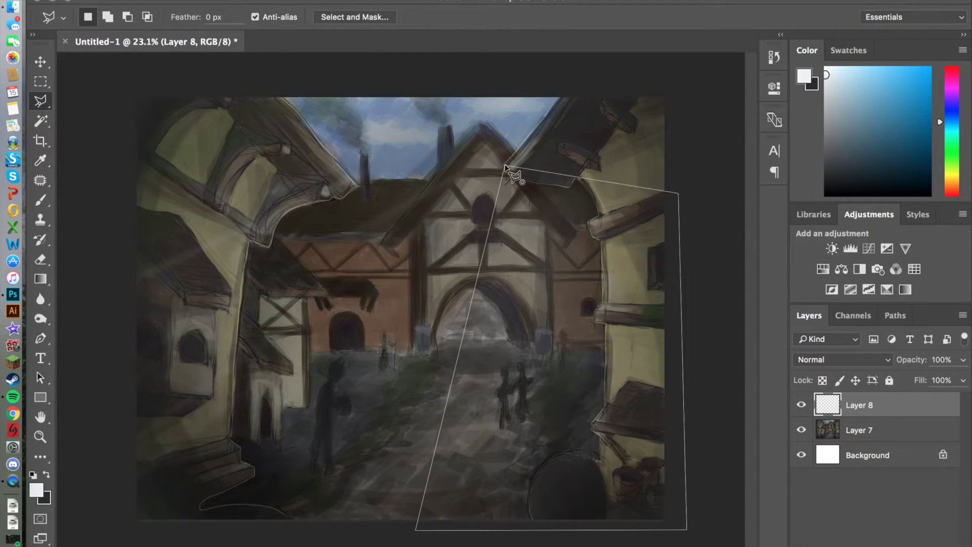
left_click(673, 88)
left_click(561, 97)
key("ctrl+d")
key("m")
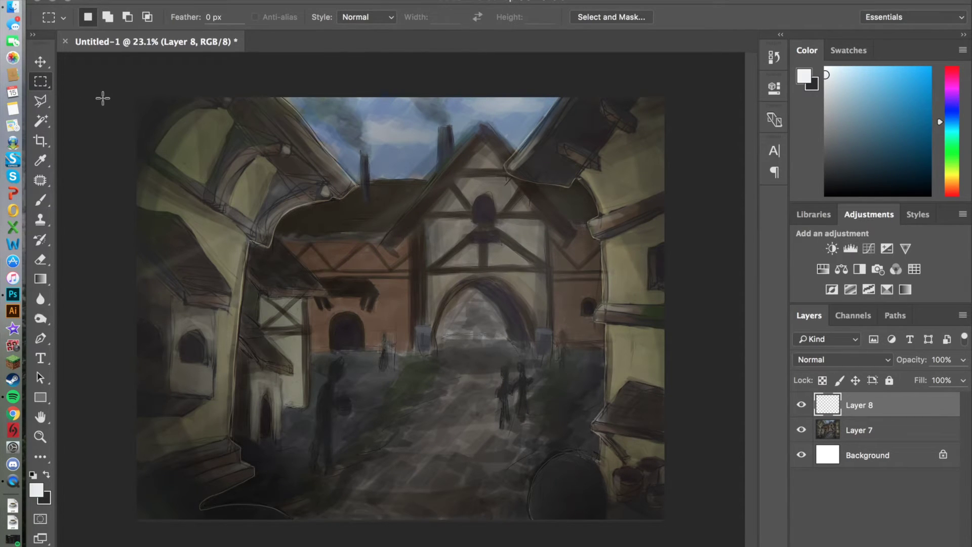
Apply a small Gaussian Blur of about 2 pixels on Layer 7.
left_click(859, 430)
left_click(309, 1)
left_click(606, 222)
mouse_move(530, 471)
left_mouse_down()
mouse_move(497, 470)
mouse_move(516, 471)
left_mouse_up()
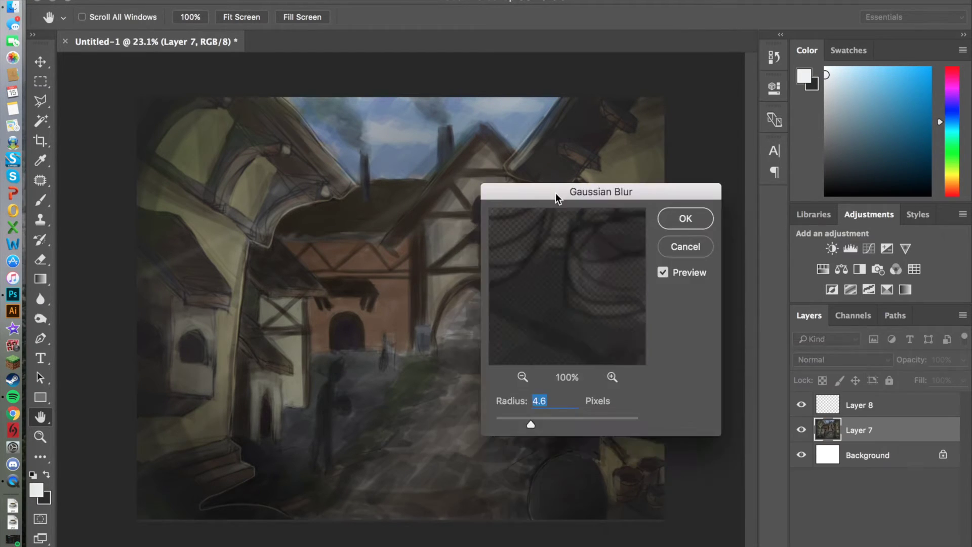
Move Layer 9 beneath Layer 8 and undo a trial Gradient Map.
left_click_drag(868, 434, 868, 437)
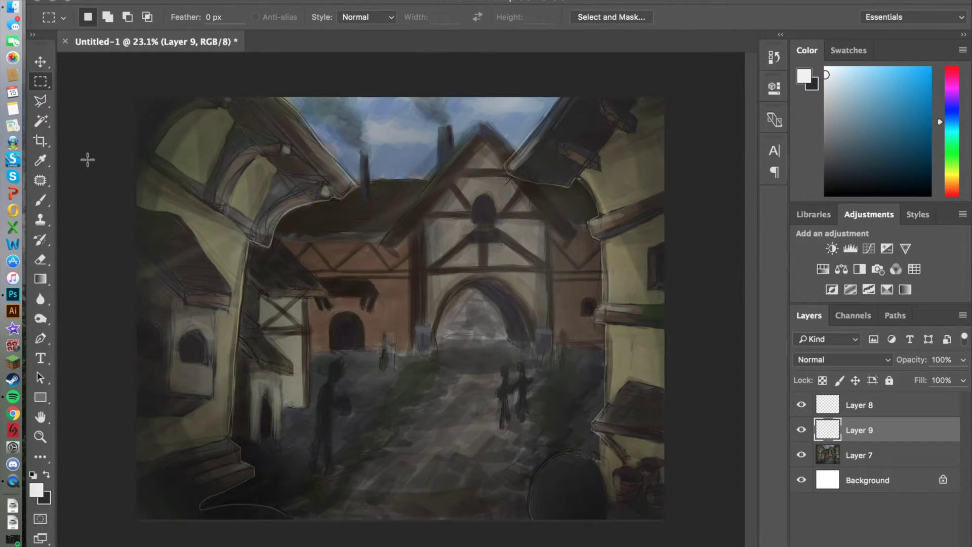
left_click(905, 289)
key("ctrl+z")
Darken the left, bottom and right edges with a black 1200 px brush at 45%.
key("b")
left_click(36, 490)
left_click(300, 338)
left_click(625, 135)
key("bracketright")
key("bracketright")
key("bracketright")
left_click_drag(343, 16, 371, 37)
mouse_move(206, 91)
left_mouse_down()
mouse_move(282, 520)
mouse_move(655, 289)
left_mouse_up()
Lower Layer 9's opacity to about 43%.
left_click(964, 359)
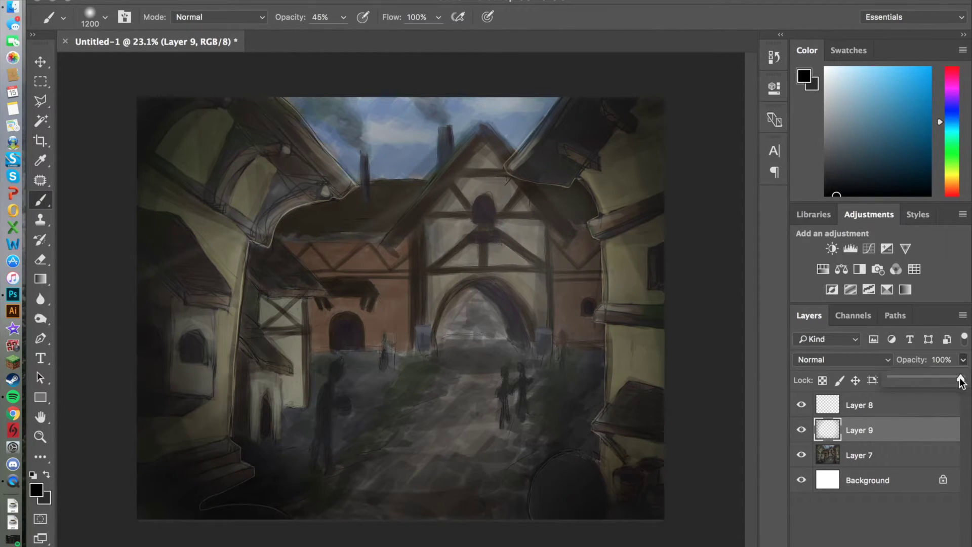
left_click_drag(963, 377, 922, 381)
key("m")
Merge Layer 8 and Layer 7 into one painting layer.
left_click(859, 406)
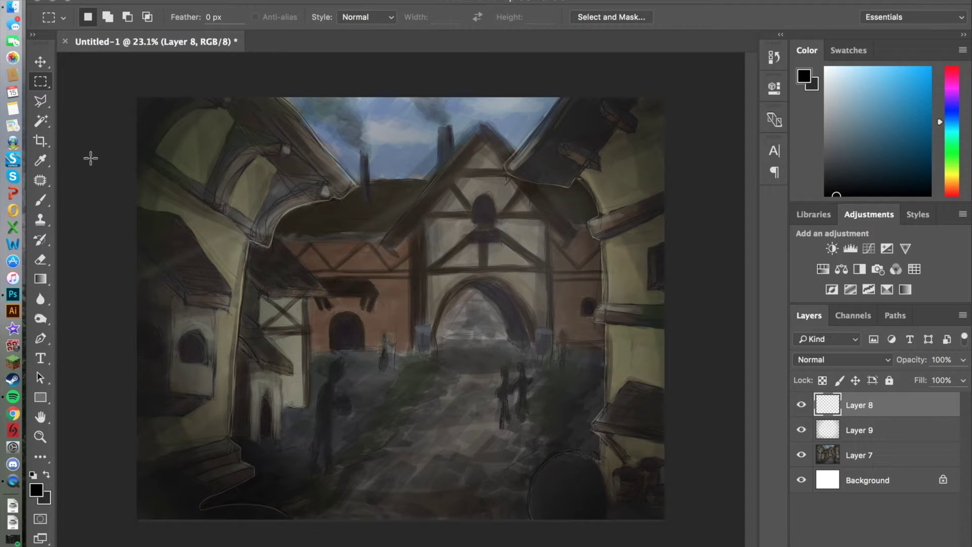
left_click(860, 455, "ctrl")
right_click(879, 458)
left_click(709, 539)
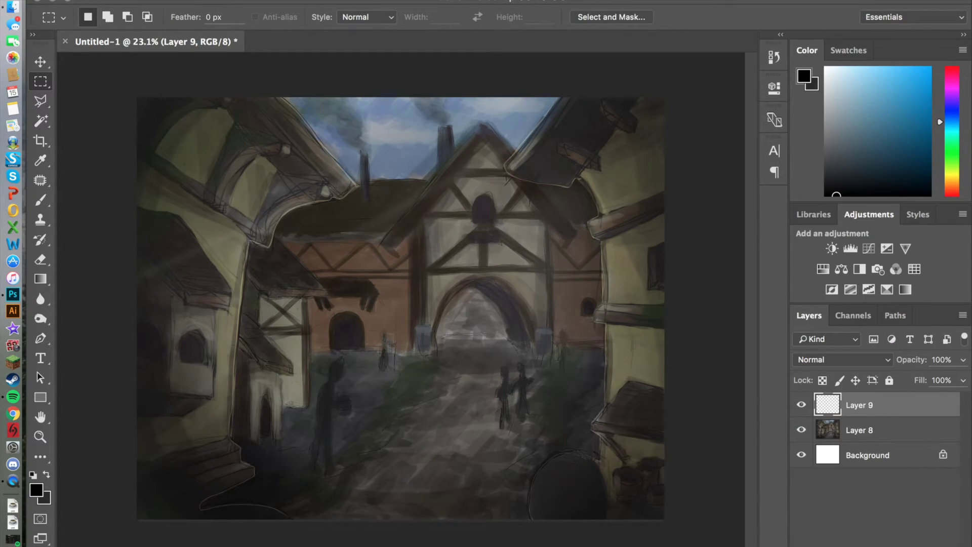
scroll(319, 303, "up", 1)
scroll(320, 303, "down", 1)
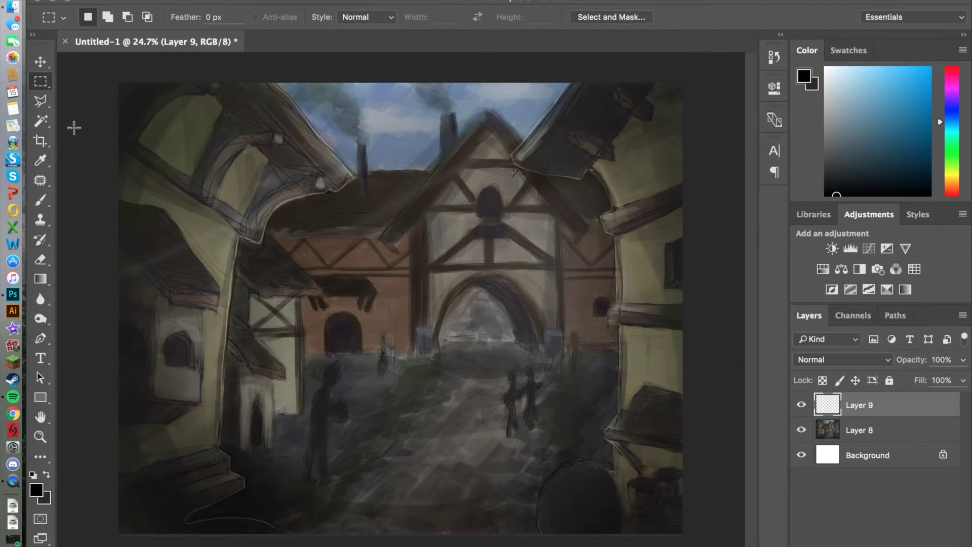
Dab dark texture onto the lower street with the 39 px textured brush at 600.
key("b")
left_click(96, 19)
scroll(211, 223, "down", 3)
left_click(83, 214)
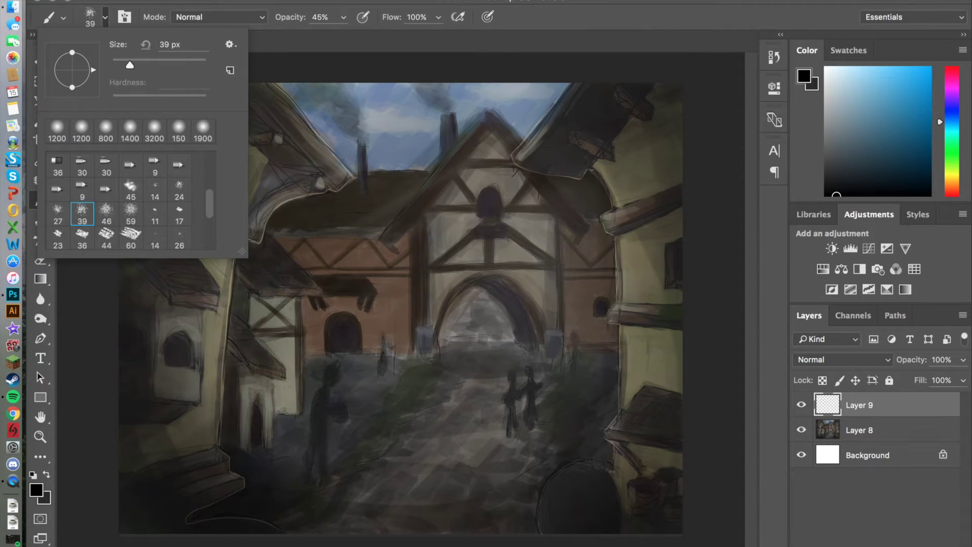
key("Return")
left_click(175, 2)
left_click_drag(287, 502, 311, 517)
left_click_drag(278, 484, 355, 527)
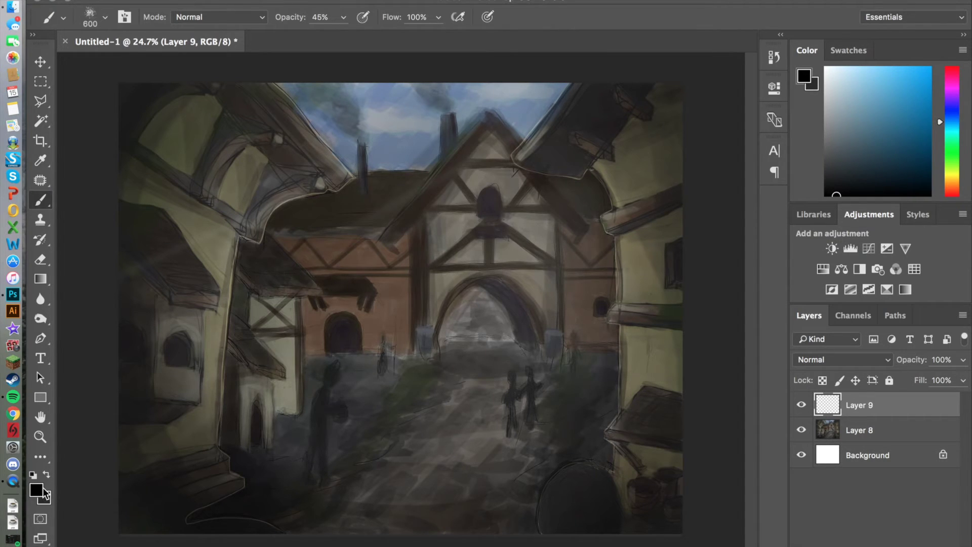
Streak dark brown texture at 28% opacity along the central road, erasing some strokes.
left_click(35, 490)
left_click(372, 310)
key("Return")
key("2")
key("8")
mouse_move(462, 413)
left_mouse_down()
mouse_move(456, 520)
mouse_move(473, 467)
left_mouse_up()
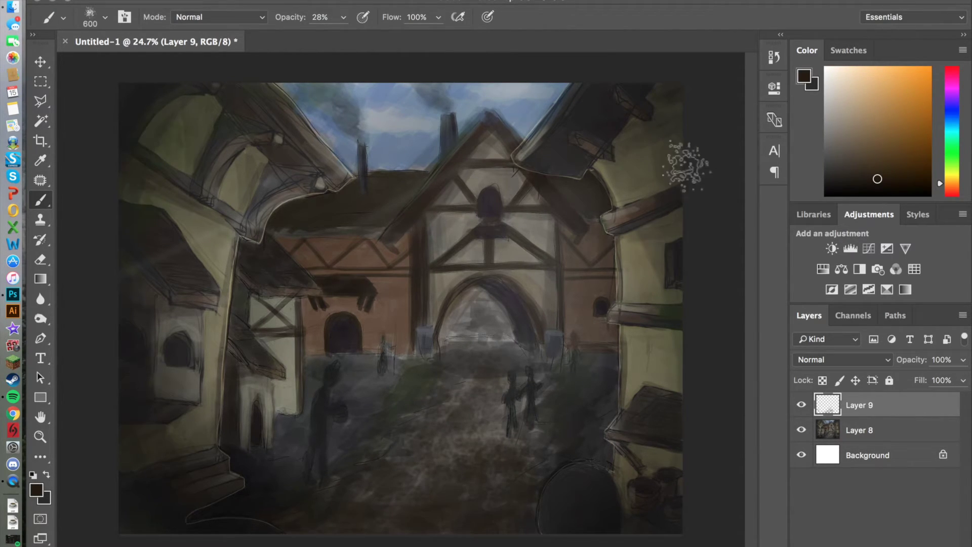
left_click(48, 257)
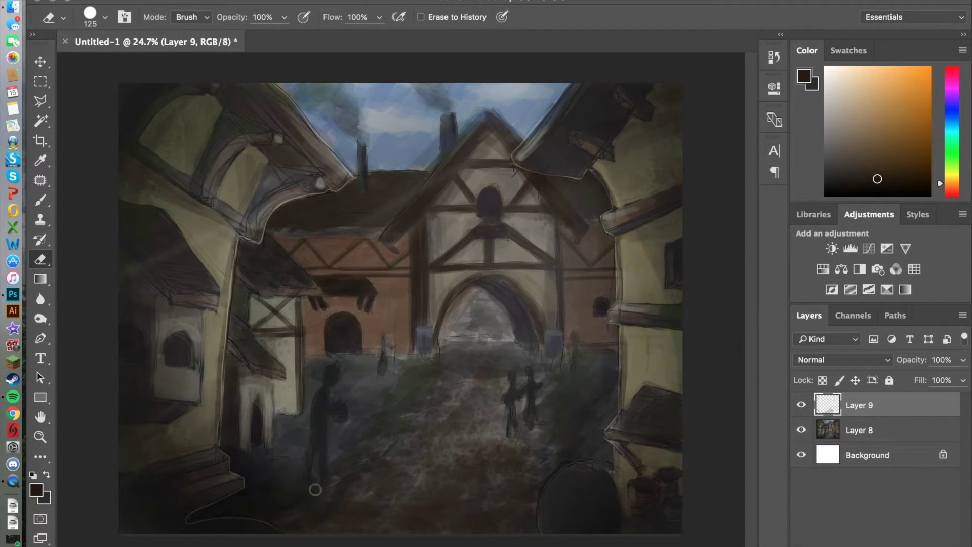
left_click(40, 200)
Switch to a dark green colour and resize the textured brush between 800, 500 and 150 px.
left_click(90, 17)
double_click(64, 214)
left_click_drag(481, 293, 482, 292)
left_click(643, 136)
left_click(93, 20)
left_click_drag(172, 65, 198, 65)
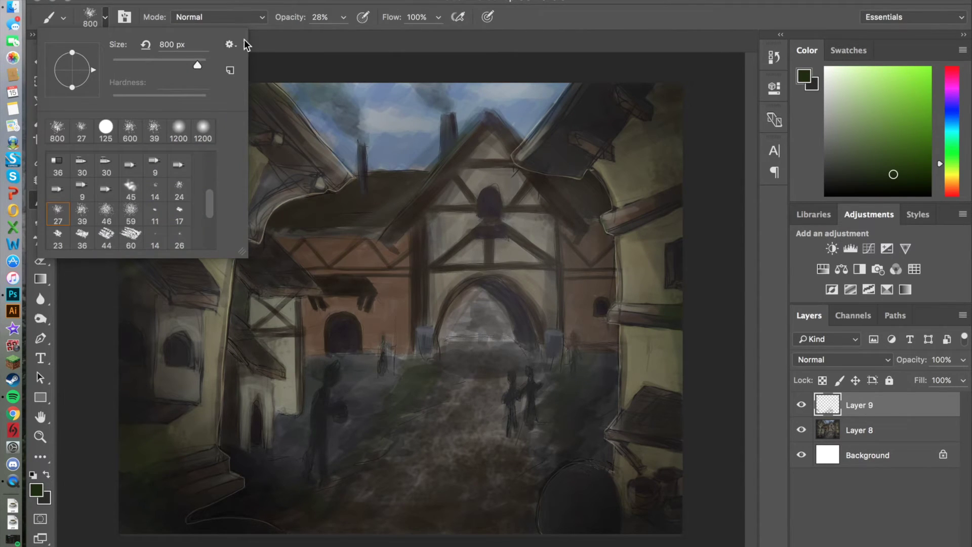
key("Return")
key("bracketleft")
key("bracketleft")
key("bracketleft")
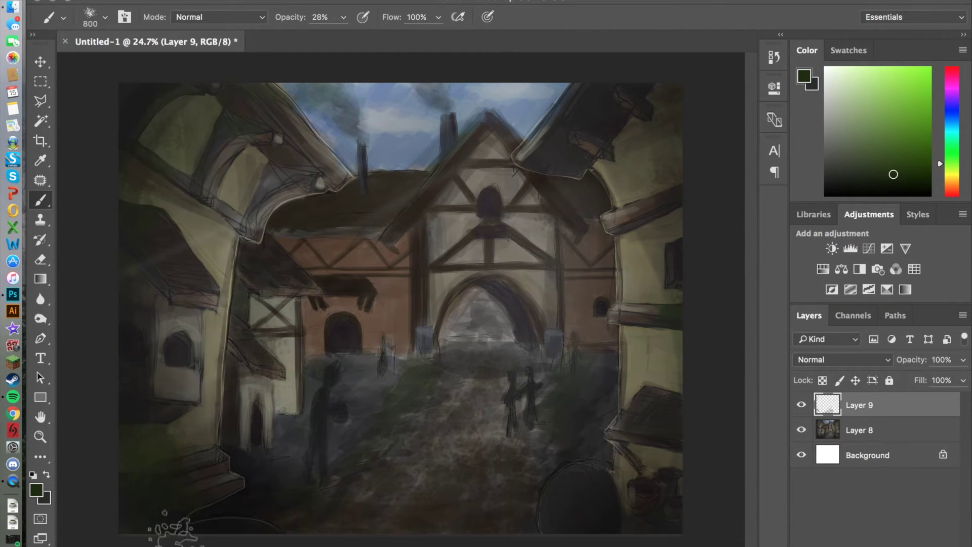
key("bracketleft")
key("bracketleft")
key("bracketleft")
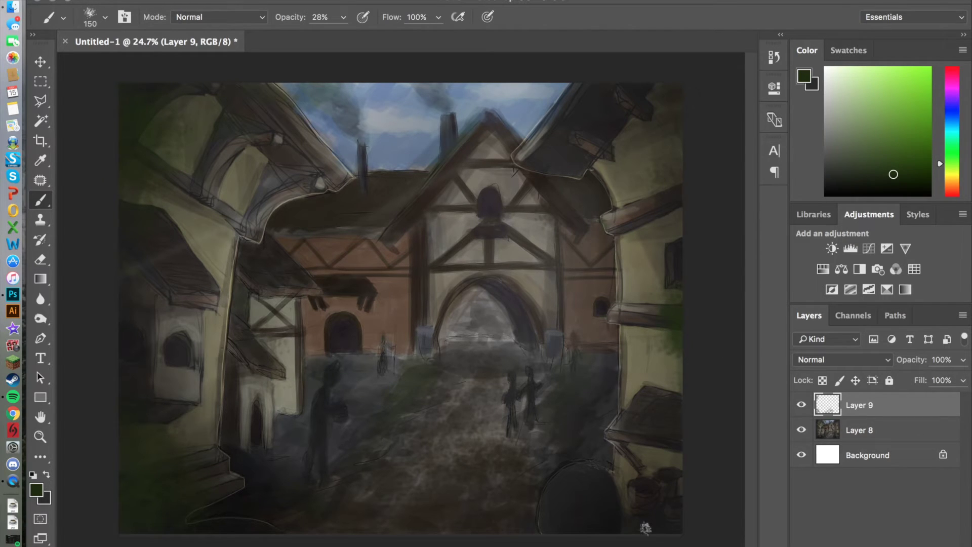
key("bracketright")
key("bracketright")
key("bracketright")
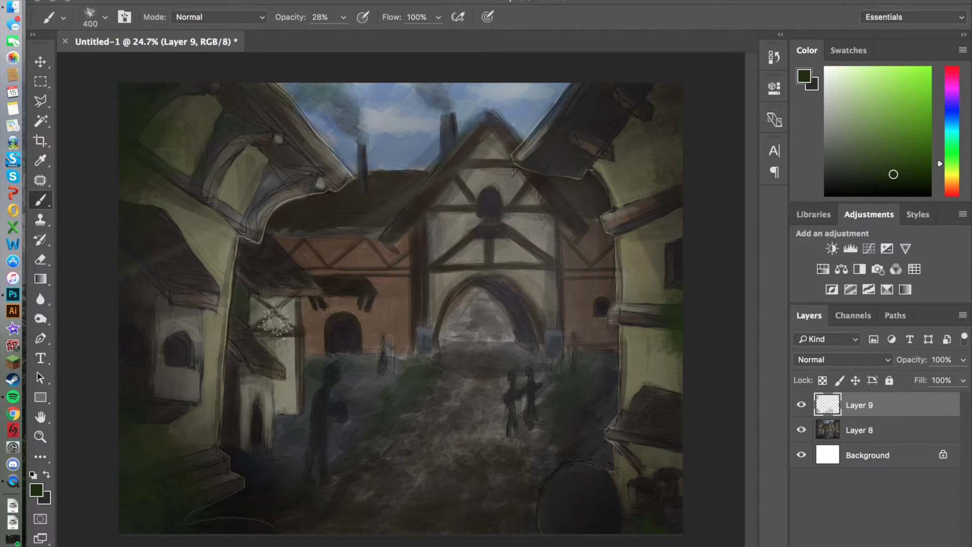
key("bracketleft")
key("bracketleft")
key("bracketleft")
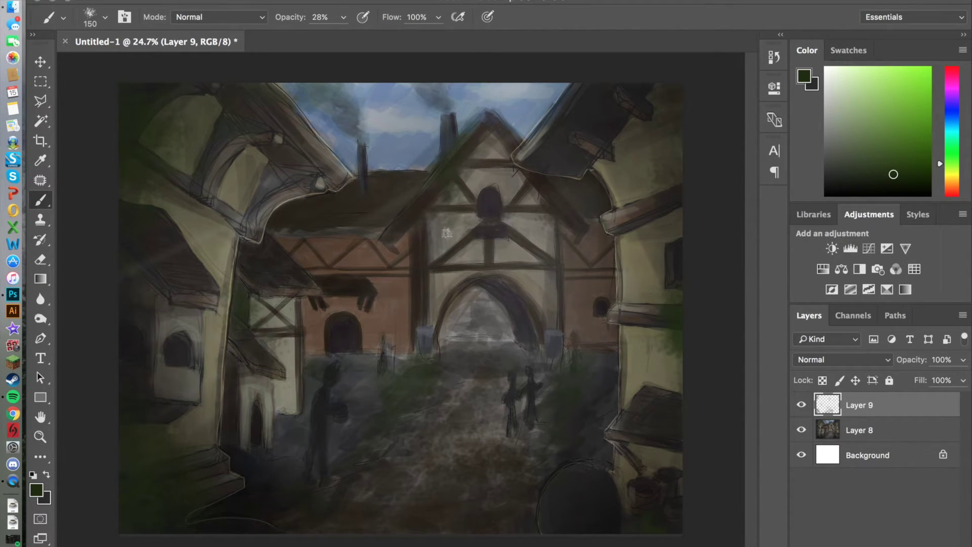
Erase some haze and fade Layer 9 to 72% opacity.
left_click(40, 259)
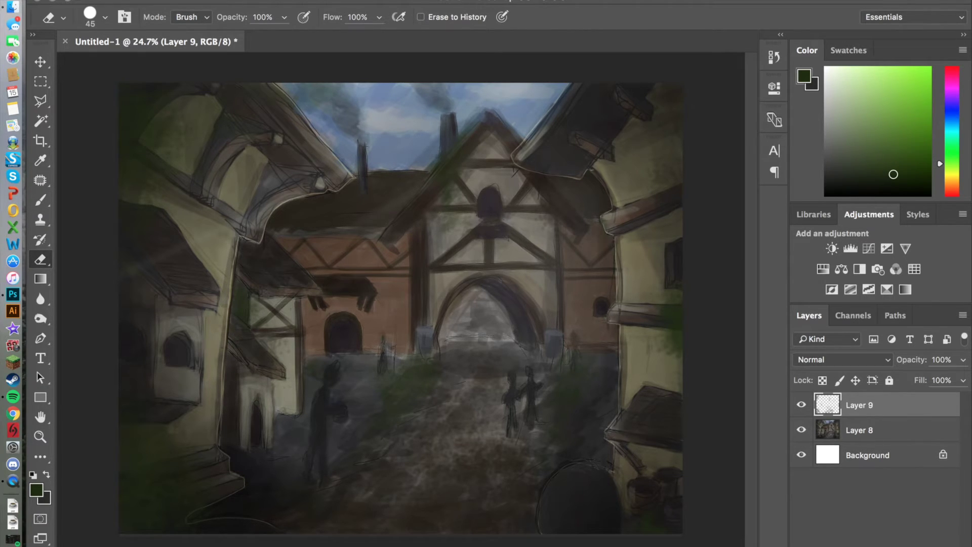
key("bracketright")
left_click(964, 360)
left_click_drag(965, 377, 941, 380)
Add a new Layer 10 and pick a warm yellow painting colour.
key("ctrl+shift+alt+n")
key("b")
left_click(38, 490)
left_click(410, 119)
left_click(625, 137)
left_click(344, 17)
Paint a yellow window glow, add Layer 11, and blur parts of Layer 8.
left_click_drag(340, 47, 376, 48)
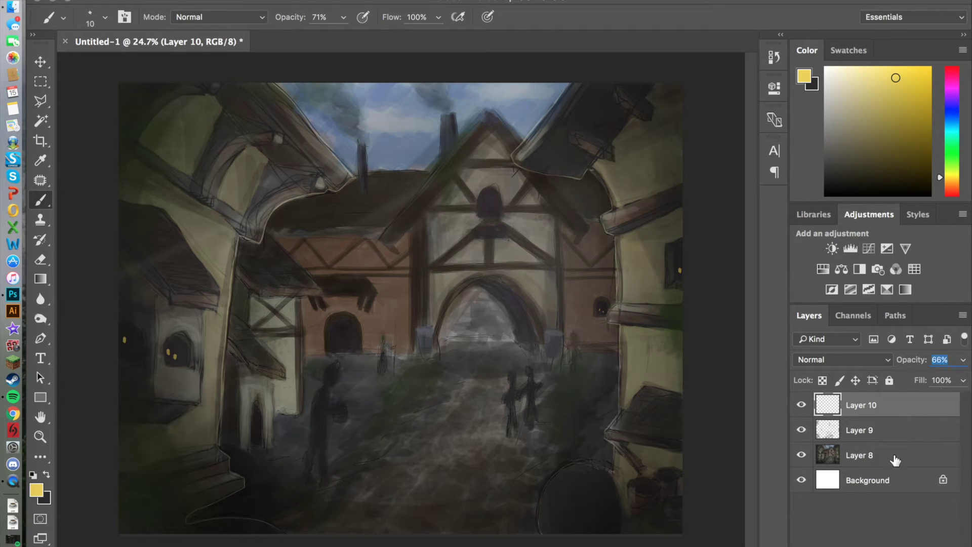
key("ctrl+shift+alt+n")
key("alt+bracketleft")
key("alt+bracketleft")
key("alt+bracketleft")
key("r")
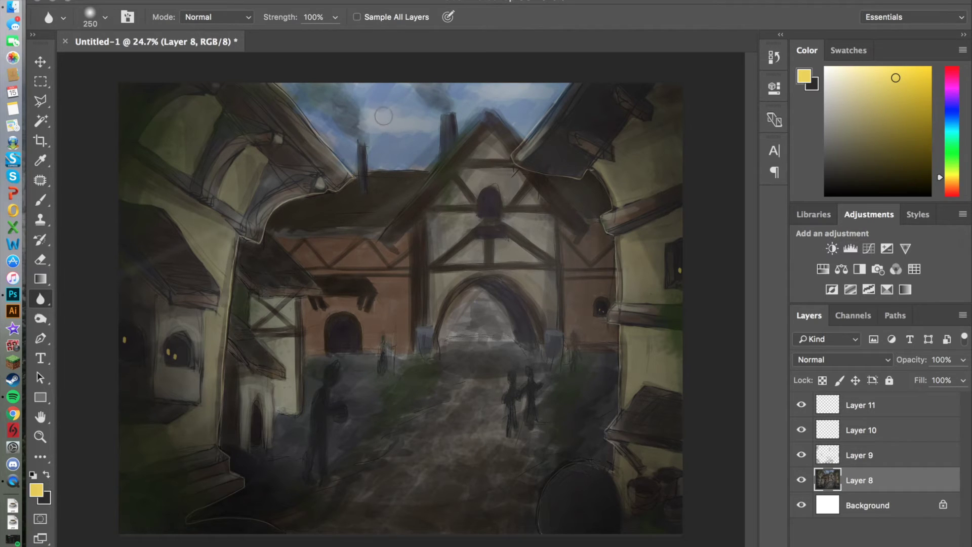
key("alt+bracketright")
key("alt+bracketright")
key("alt+bracketright")
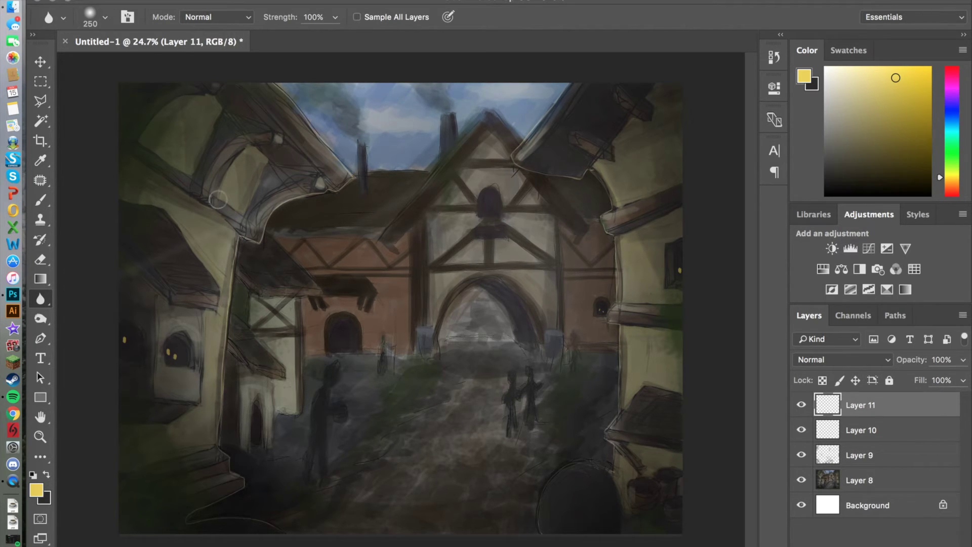
key("alt+bracketleft")
key("alt+bracketleft")
key("alt+bracketleft")
Darken the lower-right barrel with a black brush at 23% opacity.
key("b")
key("x")
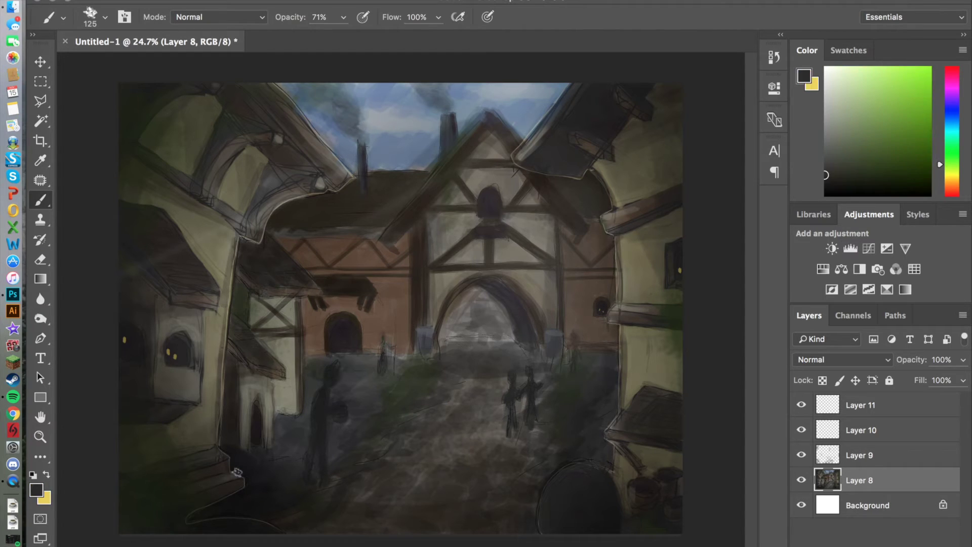
key("d")
key("2")
key("3")
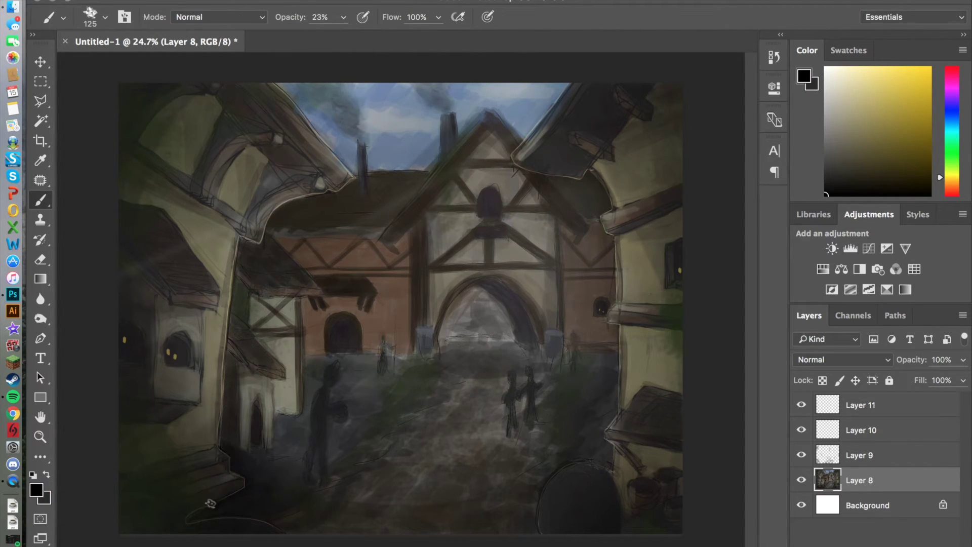
mouse_move(567, 441)
left_mouse_down()
mouse_move(551, 495)
mouse_move(557, 527)
mouse_move(597, 521)
left_mouse_up()
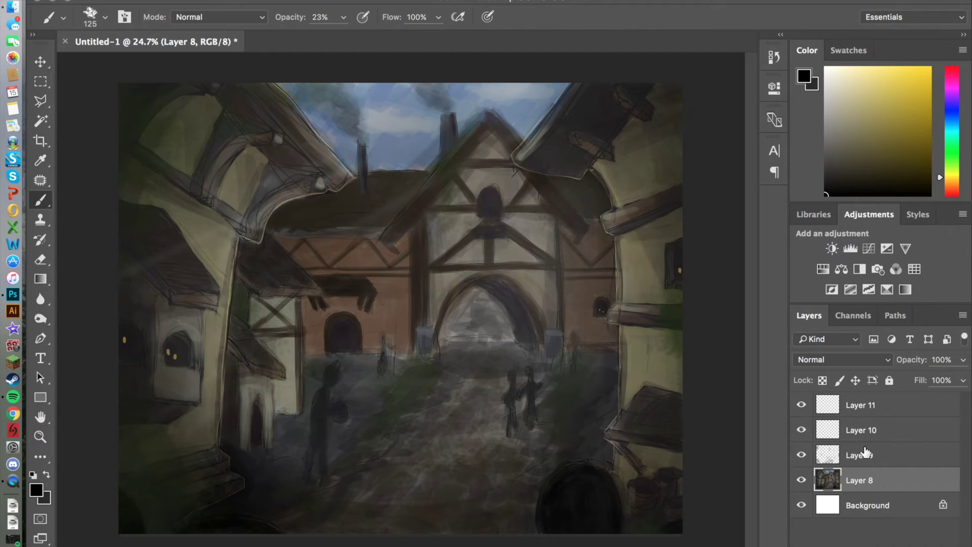
left_click(861, 405)
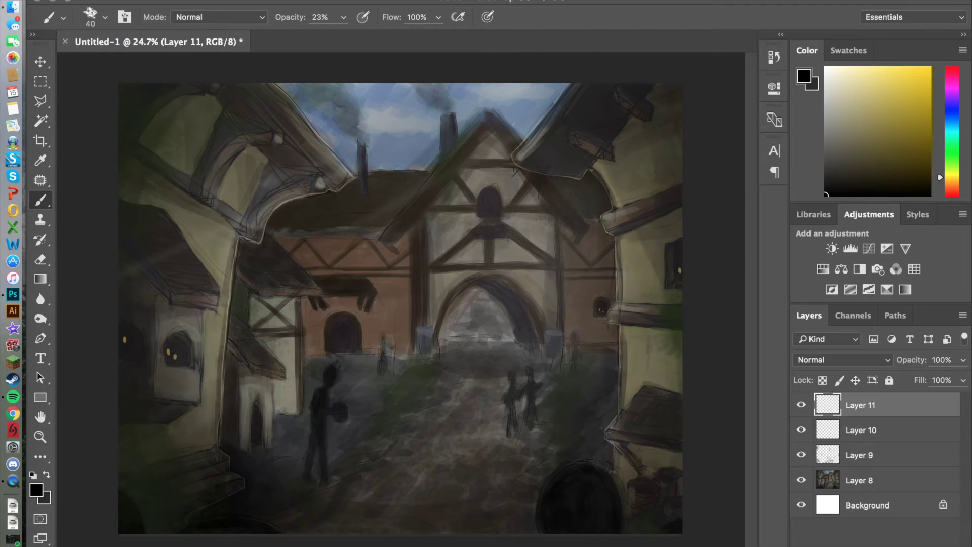
Zoom in on the gateway to inspect the guard figures, then zoom back out.
scroll(403, 282, "up", 3)
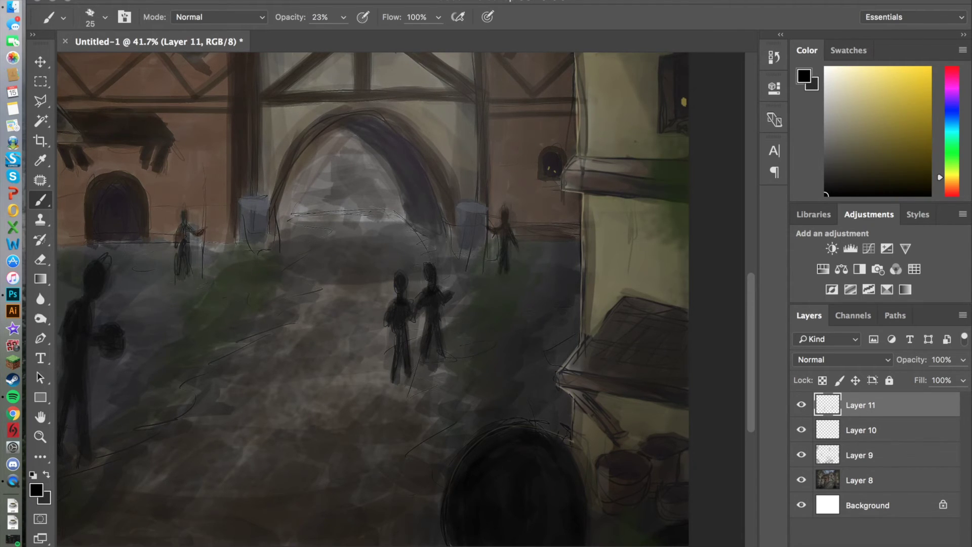
scroll(400, 304, "down", 3)
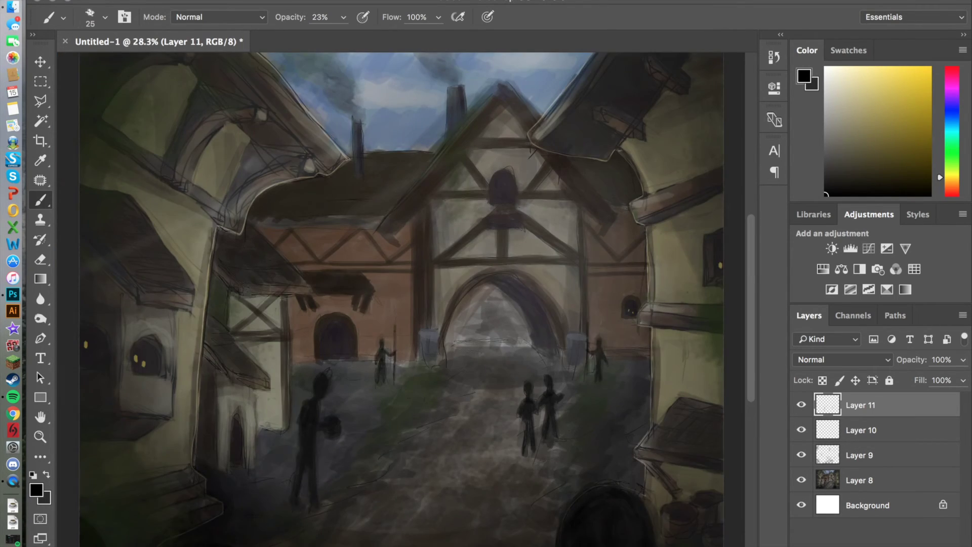
scroll(400, 304, "down", 2)
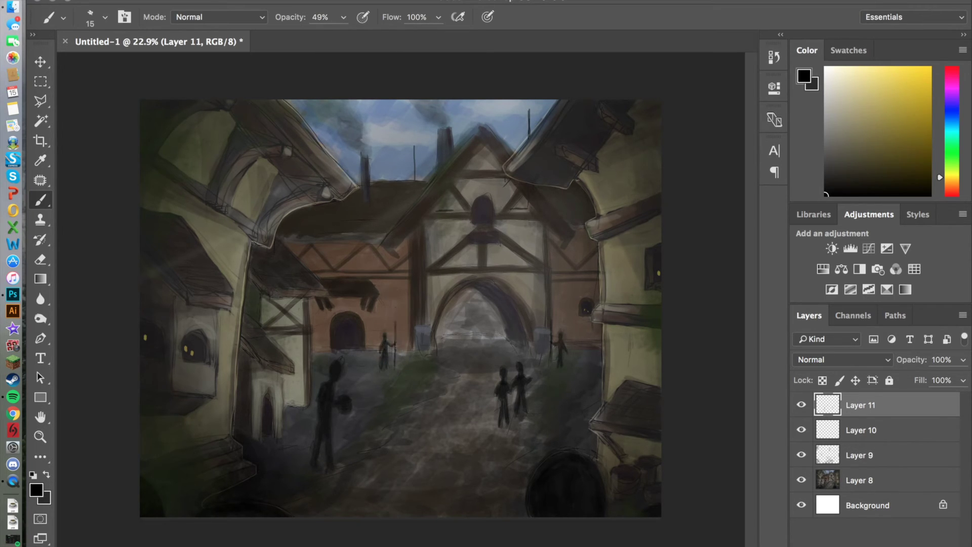
Pick red as the foreground colour and set Layer 11's opacity to 97%.
left_click(37, 490)
left_click(625, 136)
key("bracketright")
key("bracketright")
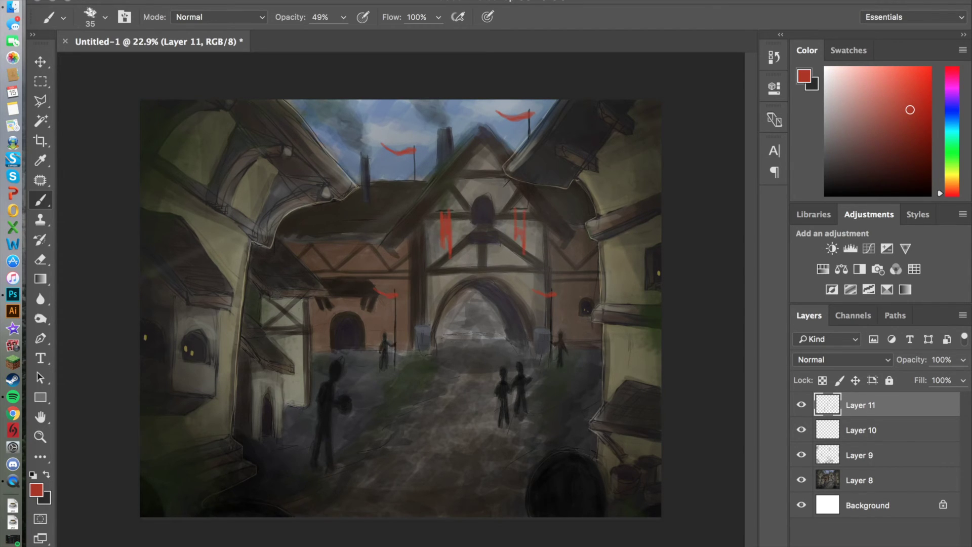
left_click(963, 360)
left_click_drag(955, 382, 947, 382)
Switch to a near-black dark red with a smaller brush, and select a roof rectangle left of the gatehouse.
left_click(805, 76)
key("Return")
key("bracketleft")
key("bracketleft")
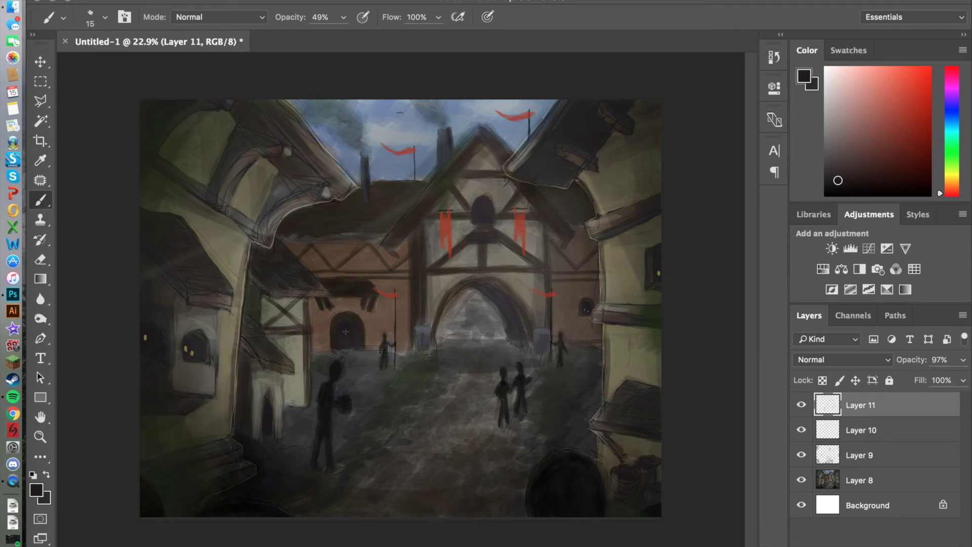
left_click_drag(353, 234, 411, 272)
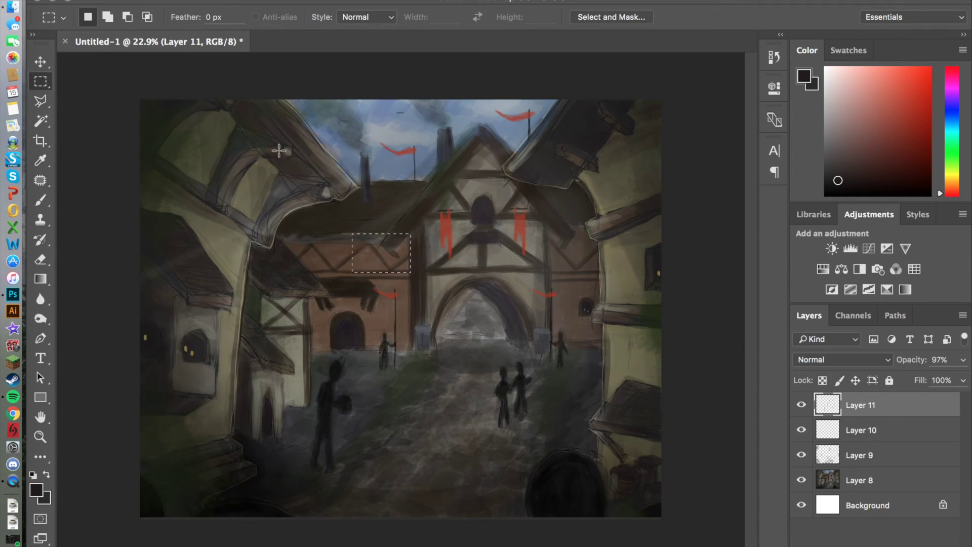
Drop the rooftop selection and merge the painting layers into one layer.
key("l")
left_click(561, 96)
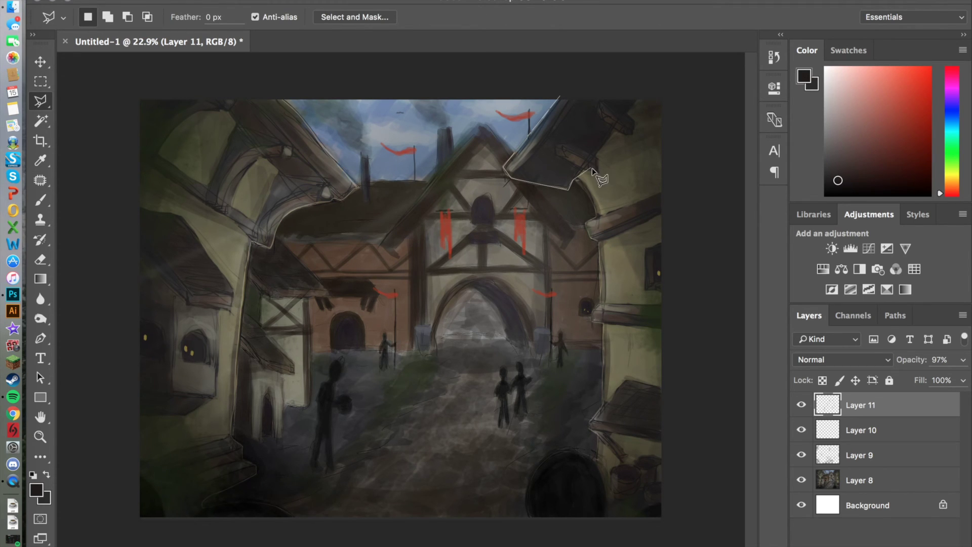
key("m")
key("ctrl+d")
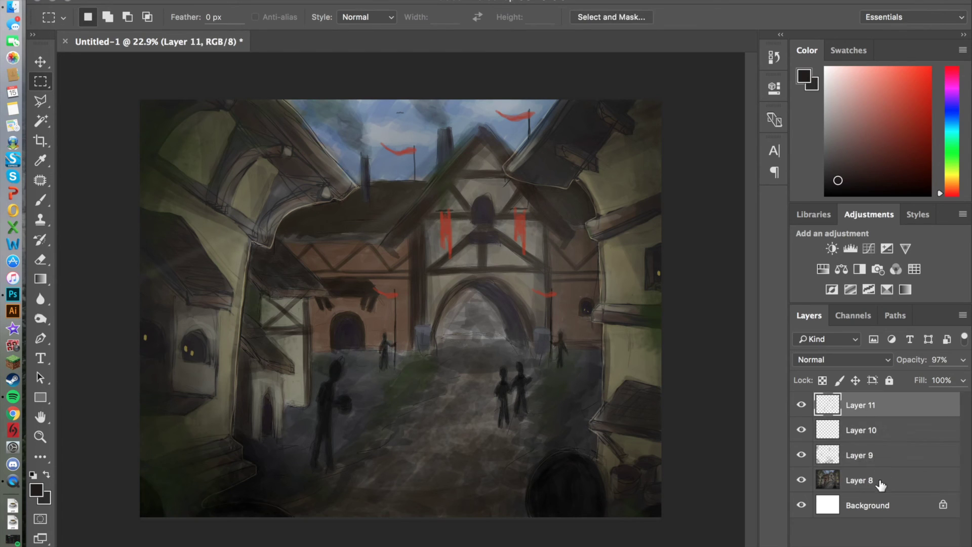
right_click(880, 459)
left_click(716, 393)
Paint the whole Background layer black with a 1000-size brush while the painting is hidden.
left_click(868, 430)
left_click(40, 160)
left_click(36, 489)
key("Return")
key("d")
key("b")
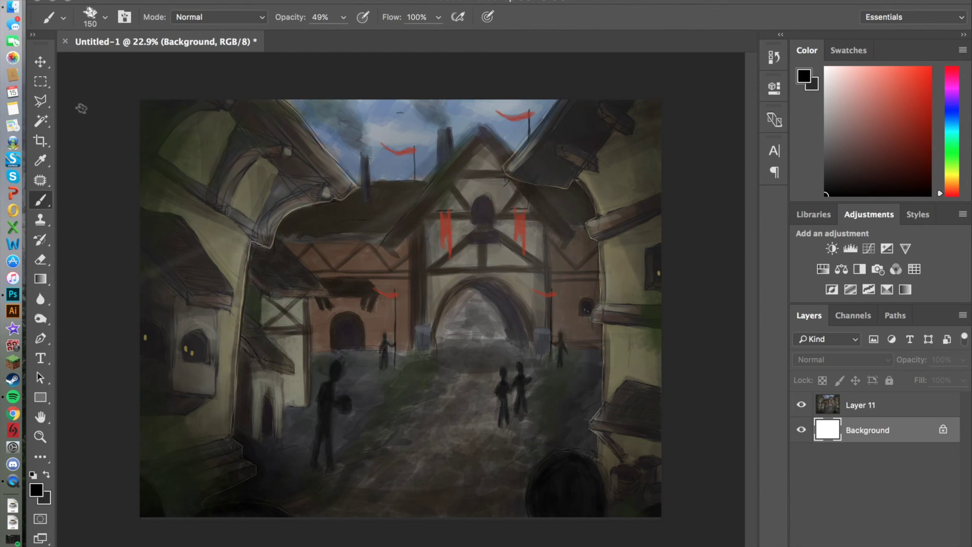
key("ctrl+comma")
key("bracketright")
mouse_move(281, 171)
left_mouse_down()
mouse_move(217, 212)
mouse_move(554, 163)
mouse_move(473, 336)
mouse_move(657, 400)
mouse_move(633, 496)
left_mouse_up()
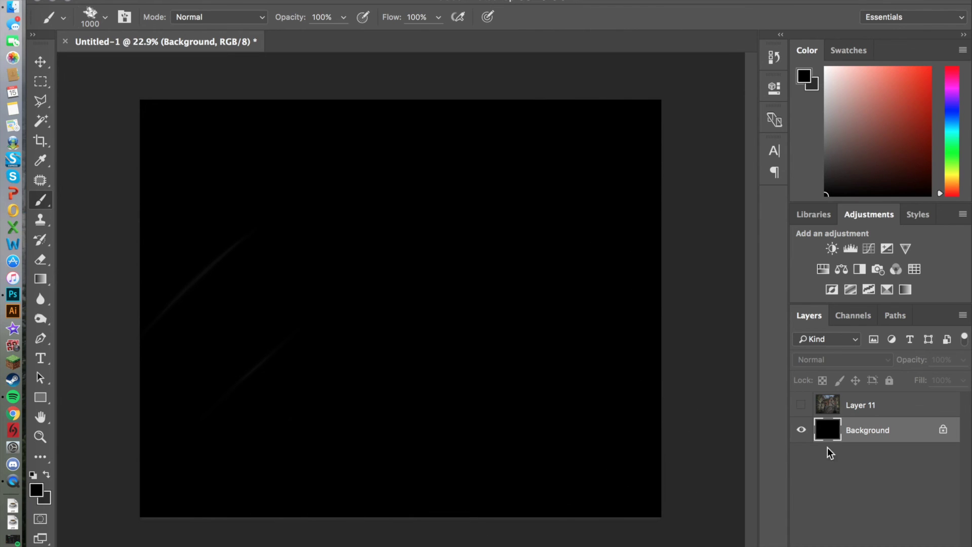
left_click(861, 405)
left_click(801, 404)
Add a new Layer 12 beneath the painting and fill it with white using a 1500 brush.
left_click(870, 435)
key("ctrl+shift+alt+n")
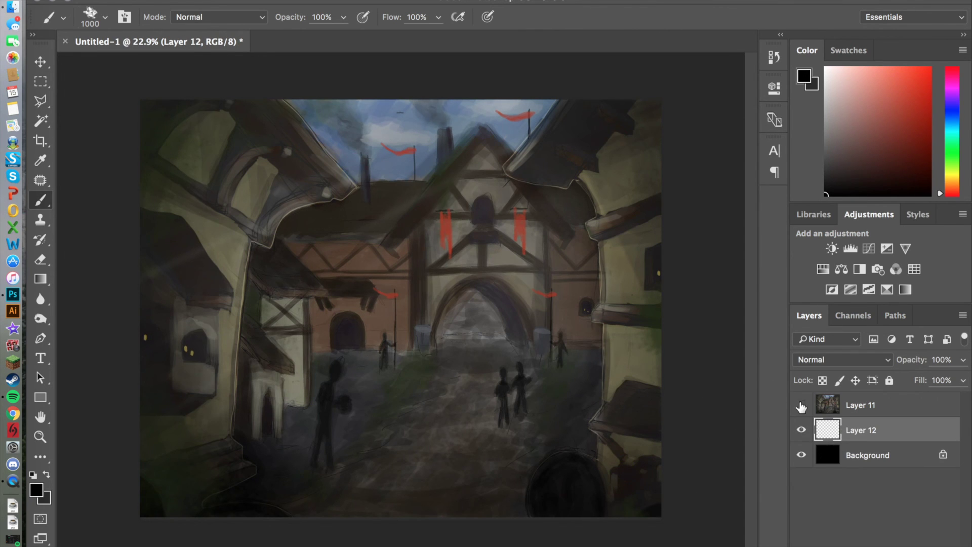
left_click(801, 405)
key("Return")
key("bracketright")
key("bracketright")
key("bracketright")
mouse_move(282, 98)
left_mouse_down()
mouse_move(182, 421)
mouse_move(672, 119)
mouse_move(187, 482)
left_mouse_up()
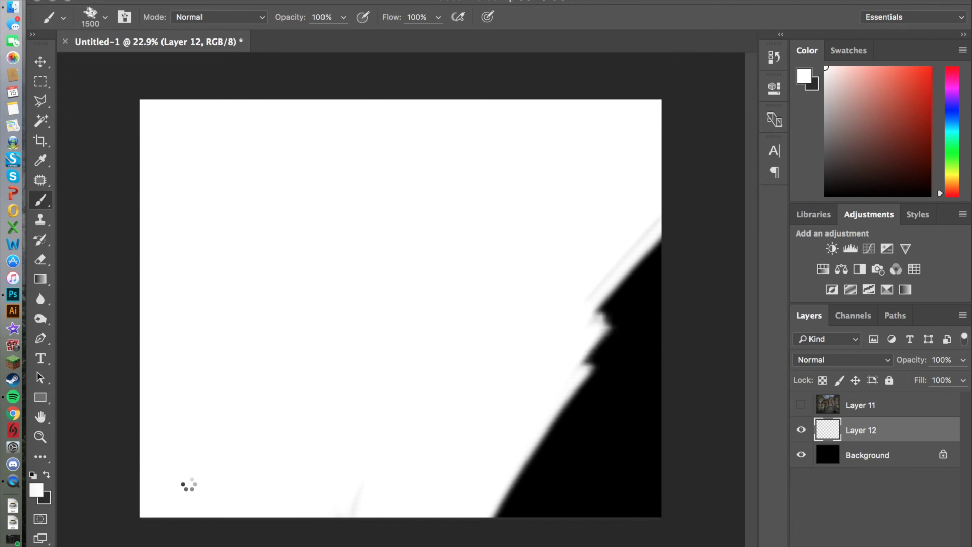
left_click(801, 405)
left_click(801, 430)
left_click(801, 431)
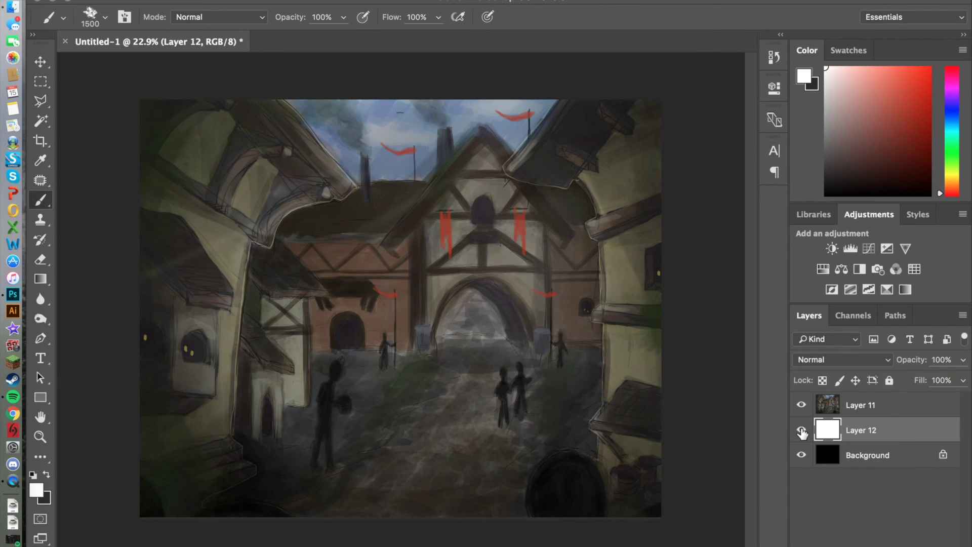
Raise the layer opacity to 100% and make Layer 11 active again.
left_click_drag(915, 383, 964, 391)
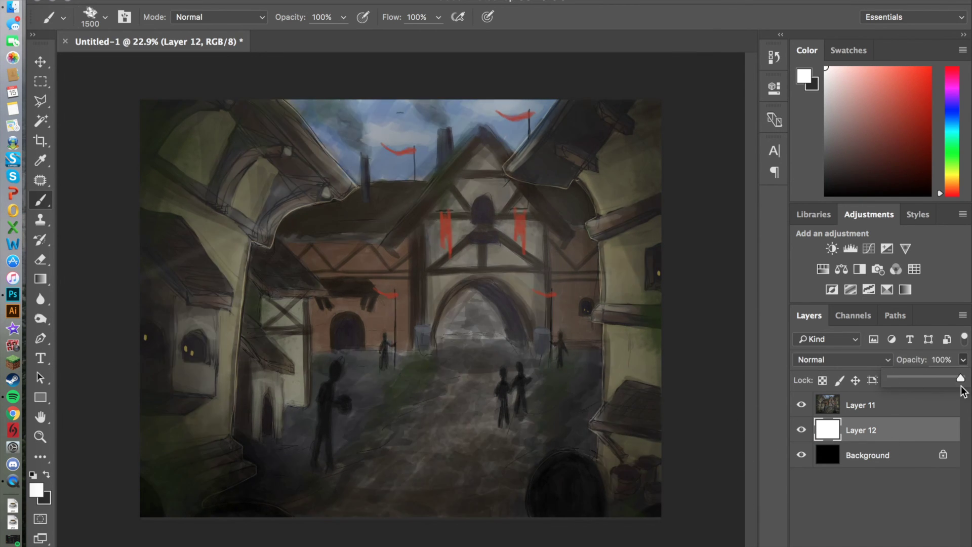
left_click(895, 412)
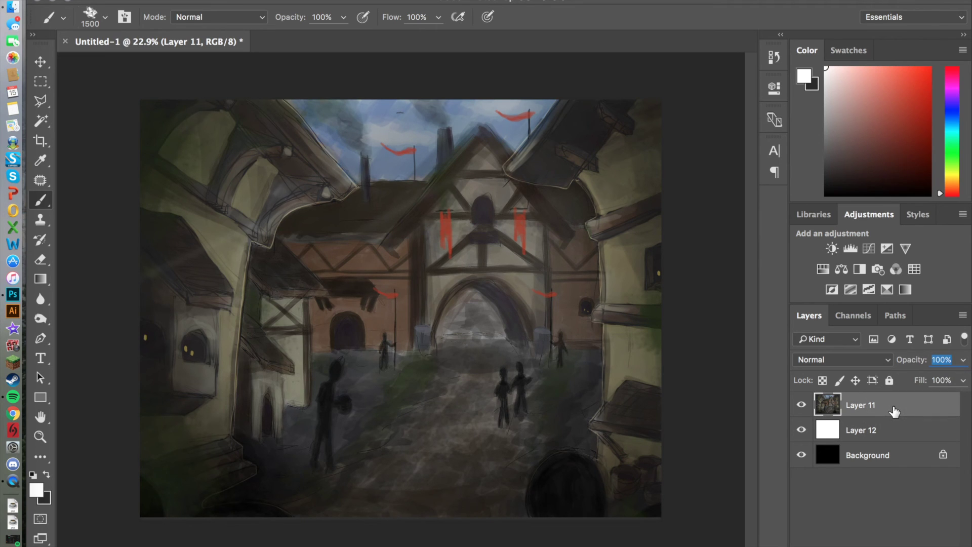
scroll(628, 507, "up", 3)
scroll(628, 506, "up", 3)
Choose a fine Hard Round brush and add a new Layer 13 for the signature.
left_click(105, 18)
double_click(81, 163)
key("bracketleft")
key("bracketleft")
key("bracketleft")
key("bracketleft")
key("bracketleft")
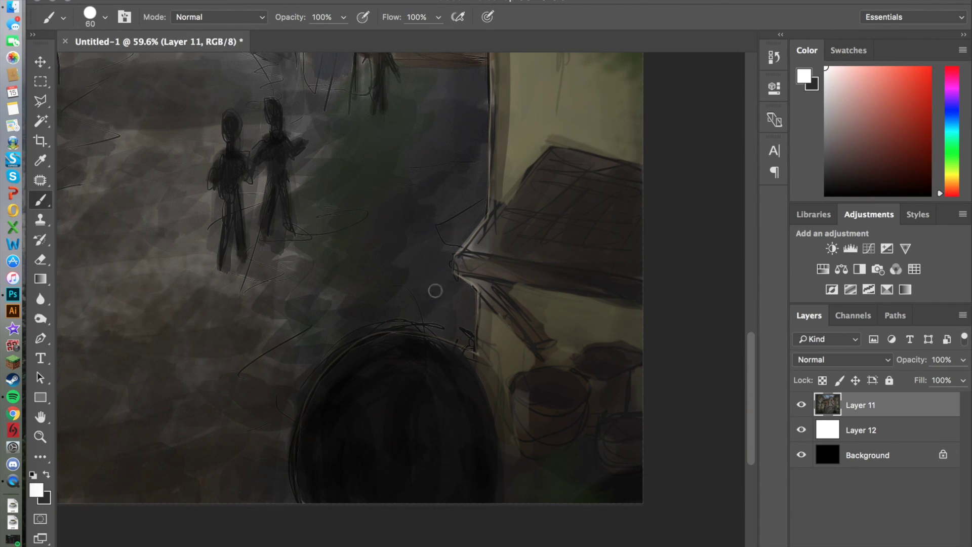
key("ctrl+shift+alt+n")
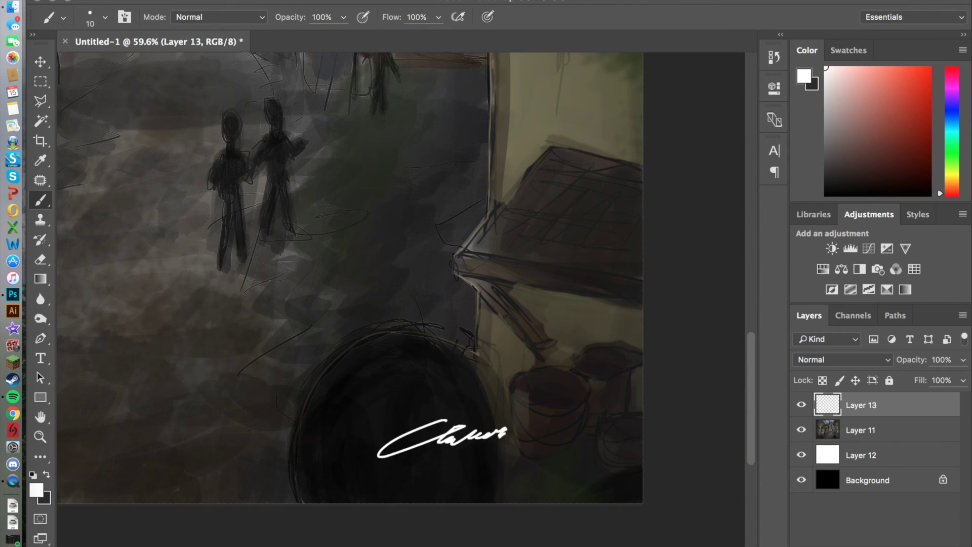
Fade the signature layer to 27% opacity and zoom out.
left_click_drag(961, 381, 915, 384)
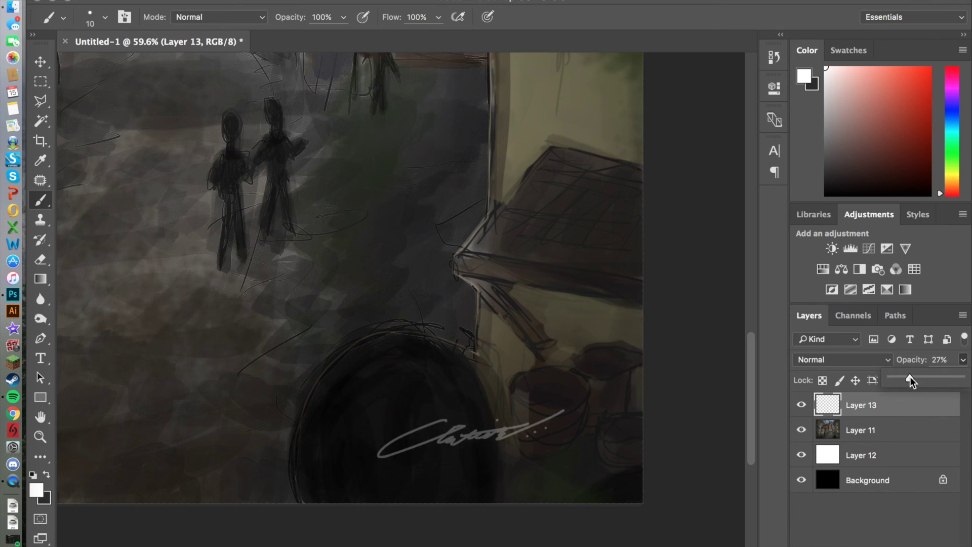
key("v")
scroll(495, 441, "down", 5)
key("m")
scroll(685, 65, "down", 1)
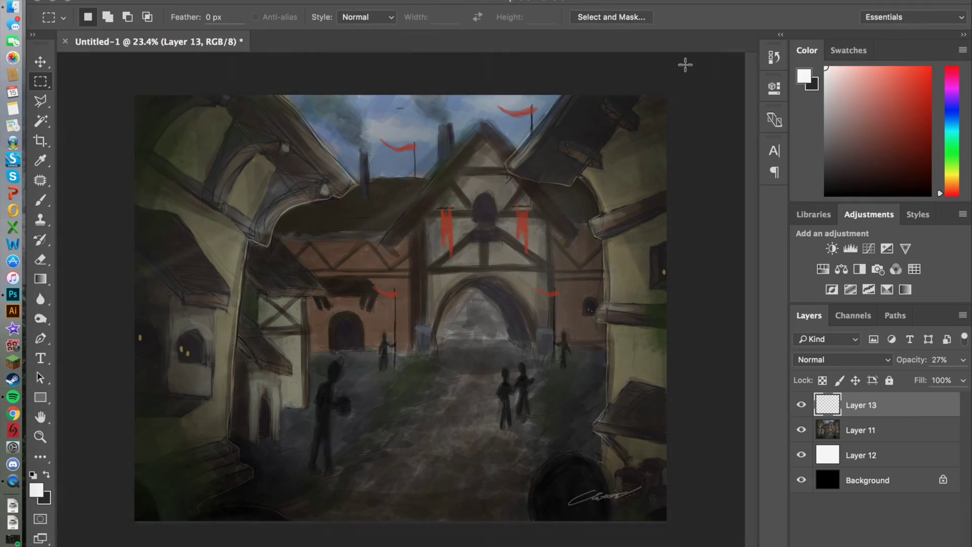